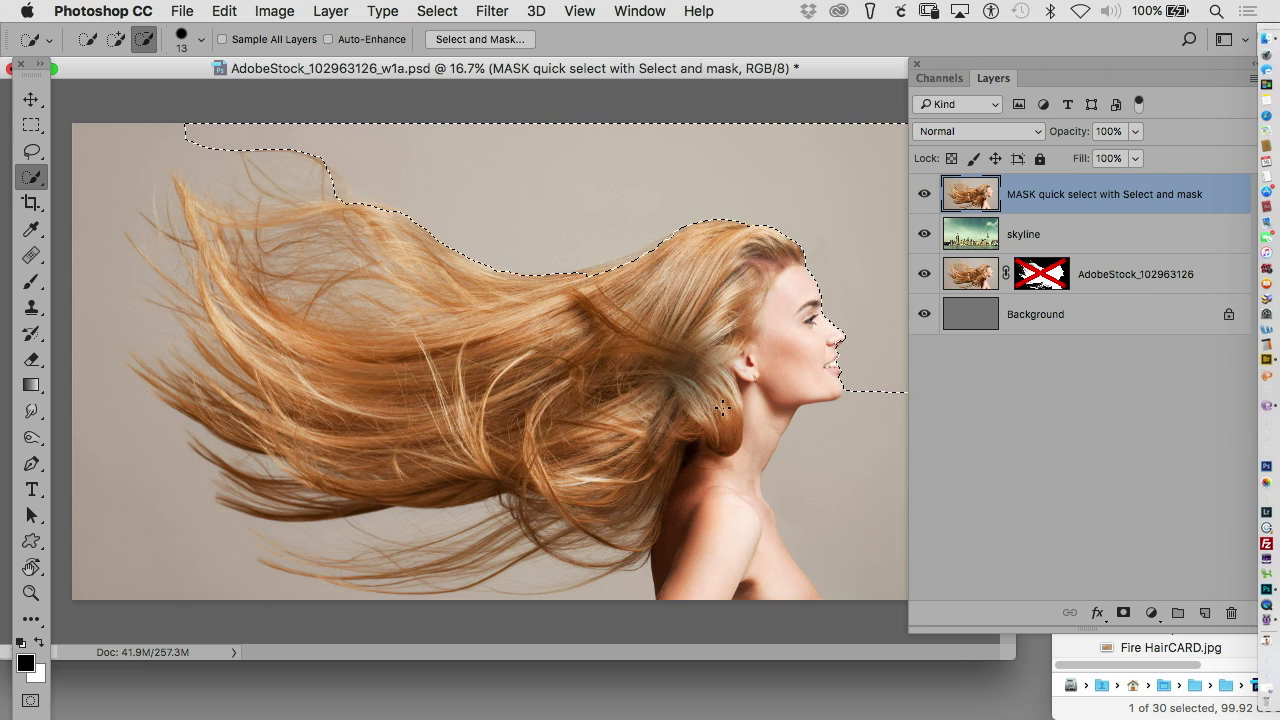
# - Extend the Quick Selection of the backdrop around the upper-left hair tips and down the image's left edge, subtracting selected hair
pyautogui.press('alt')
pyautogui.moveTo(172, 147)
pyautogui.mouseDown()
pyautogui.moveTo(131, 151)
pyautogui.moveTo(104, 224)
pyautogui.mouseUp()
pyautogui.moveTo(168, 176); pyautogui.dragTo(207, 174)
pyautogui.moveTo(183, 218); pyautogui.dragTo(205, 185)
pyautogui.moveTo(101, 218); pyautogui.dragTo(92, 381)
pyautogui.press('alt')
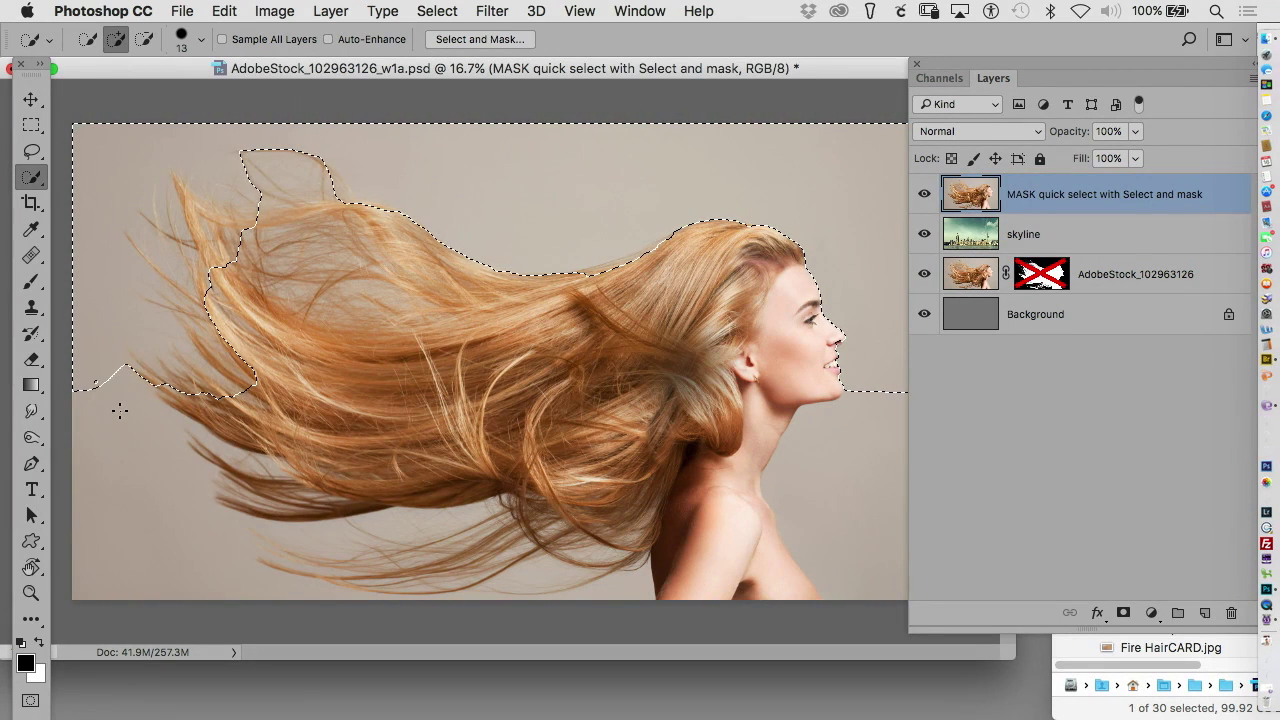
# - Add the backdrop below the hair and in front of the woman to the selection, and correct it around the loose upper strands
pyautogui.moveTo(113, 452)
pyautogui.mouseDown()
pyautogui.moveTo(139, 552)
pyautogui.moveTo(311, 526)
pyautogui.moveTo(475, 570)
pyautogui.moveTo(637, 583)
pyautogui.moveTo(559, 580)
pyautogui.mouseUp()
pyautogui.moveTo(942, 64); pyautogui.dragTo(1000, 64)
pyautogui.moveTo(832, 519); pyautogui.dragTo(857, 557)
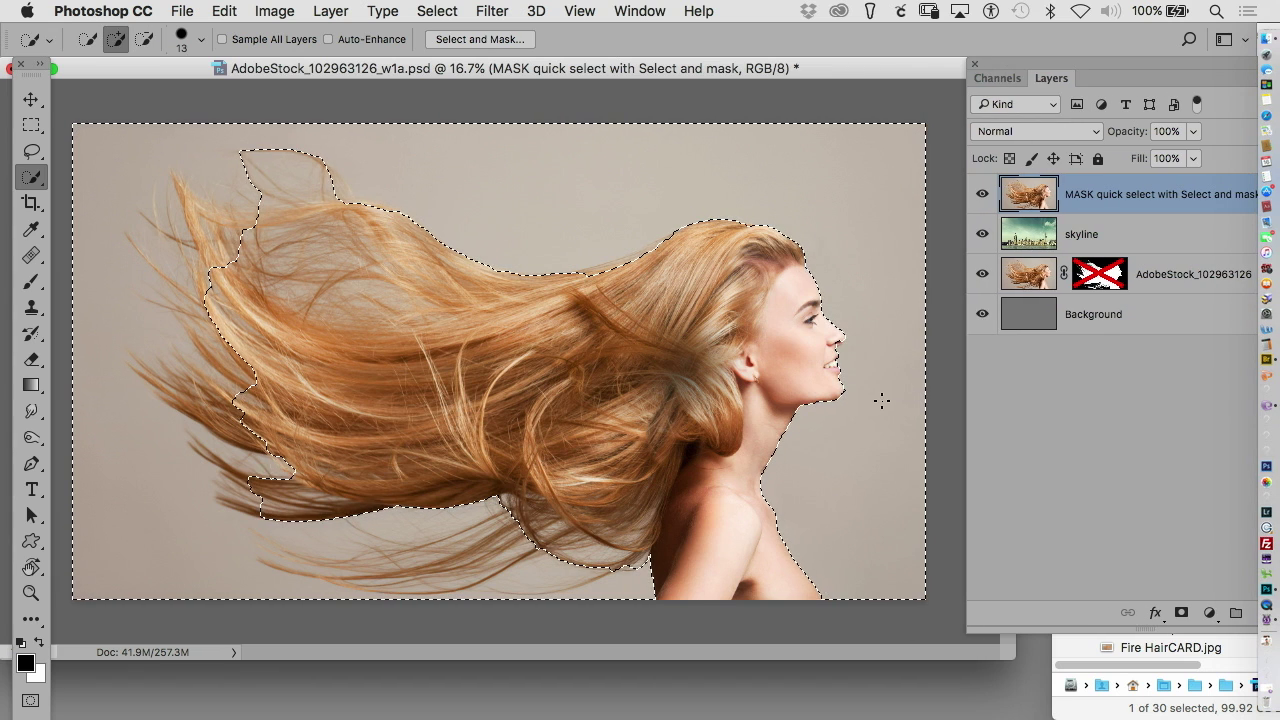
pyautogui.press('alt')
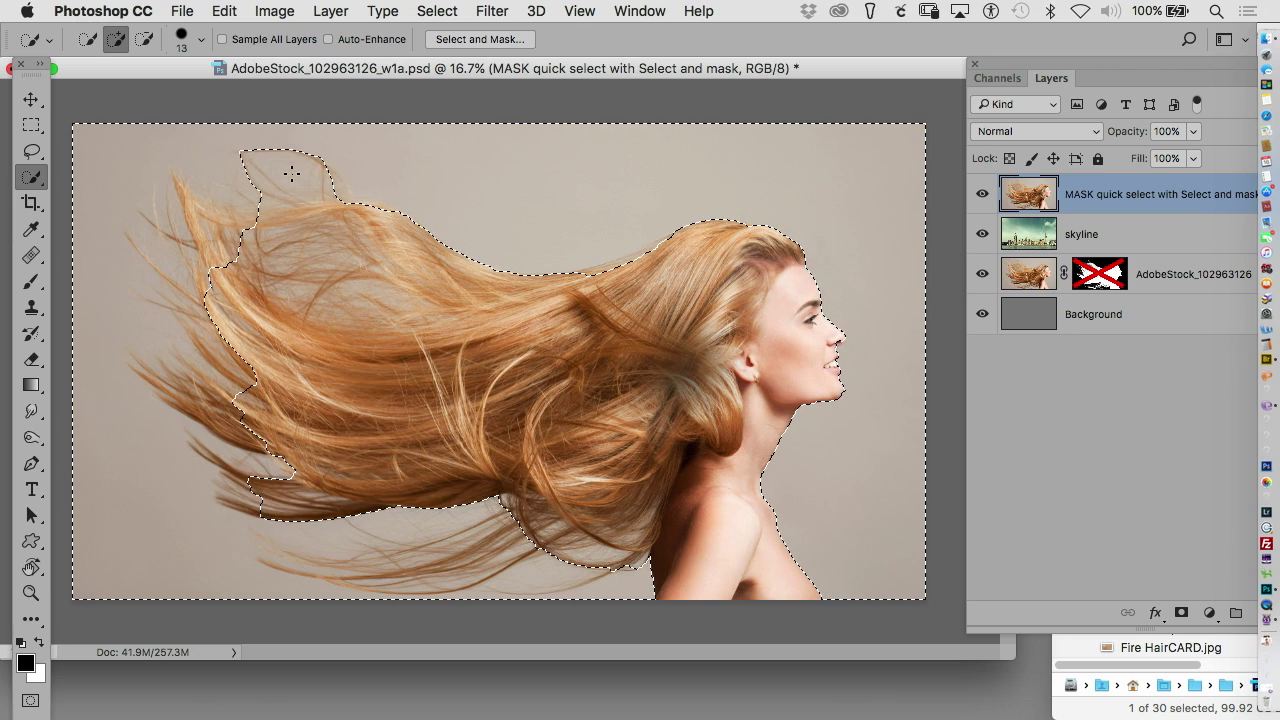
pyautogui.keyDown('alt'); pyautogui.click(320, 186); pyautogui.keyUp('alt')
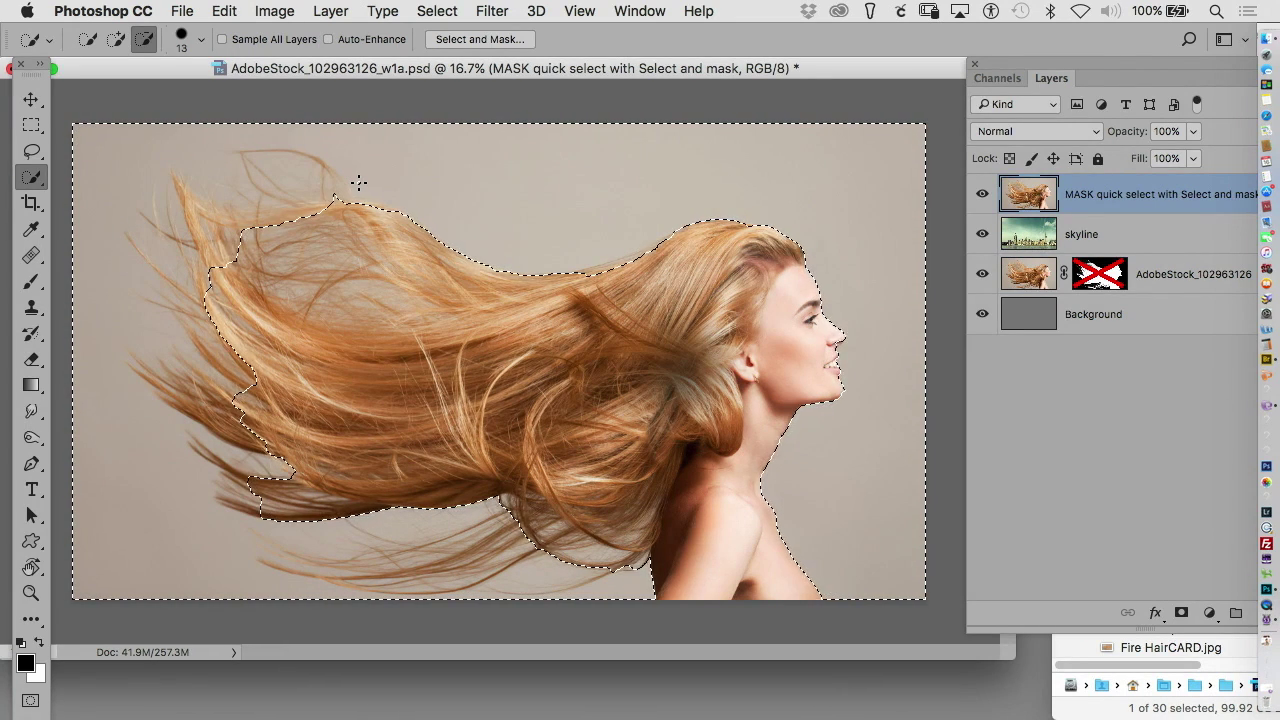
# - Add a layer mask to the top layer from the selection and invert it to reveal the woman over the skyline
pyautogui.click(1181, 613)
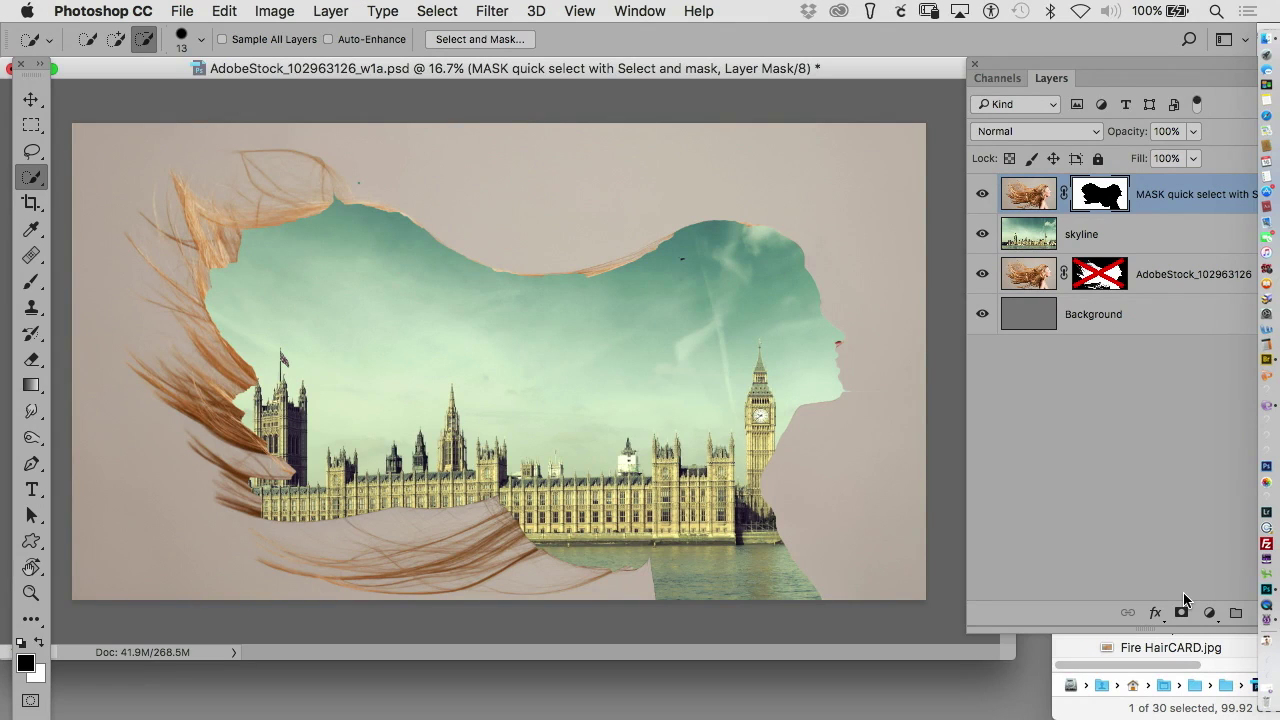
pyautogui.press('super+i')
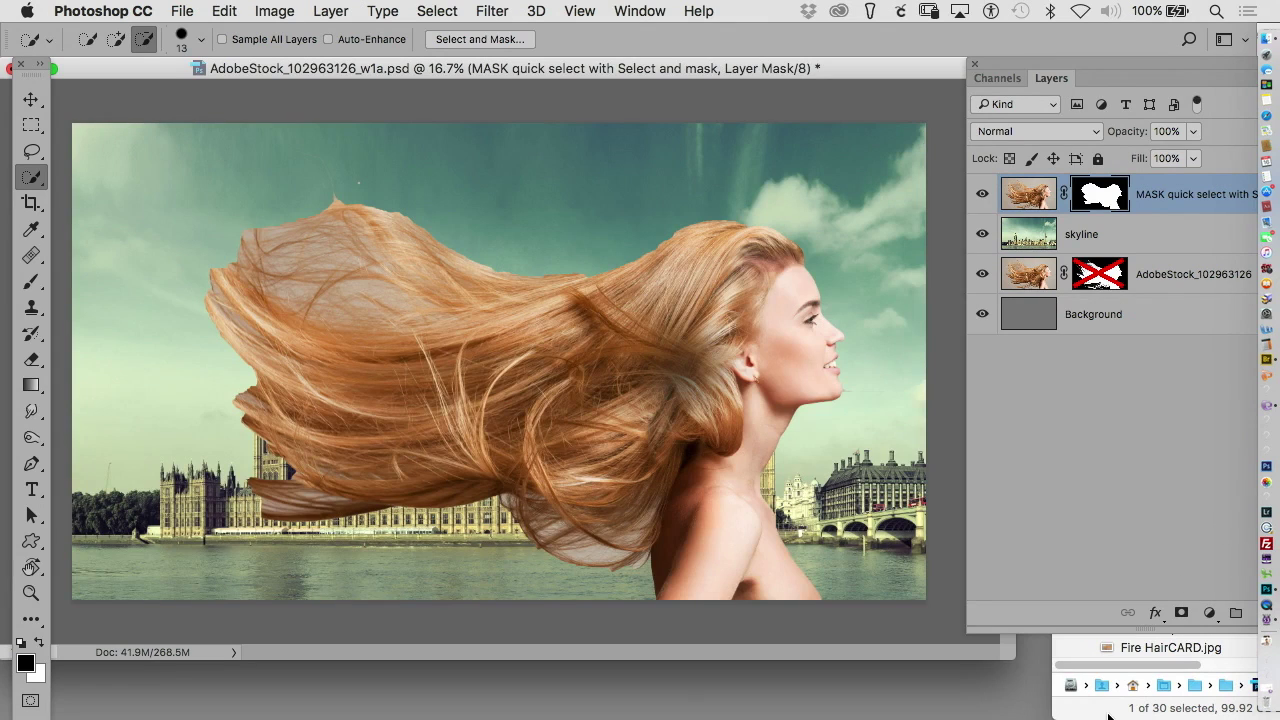
# - Revert to the last Quick Selection history state and add a layer mask that hides the selected backdrop
pyautogui.click(1108, 716)
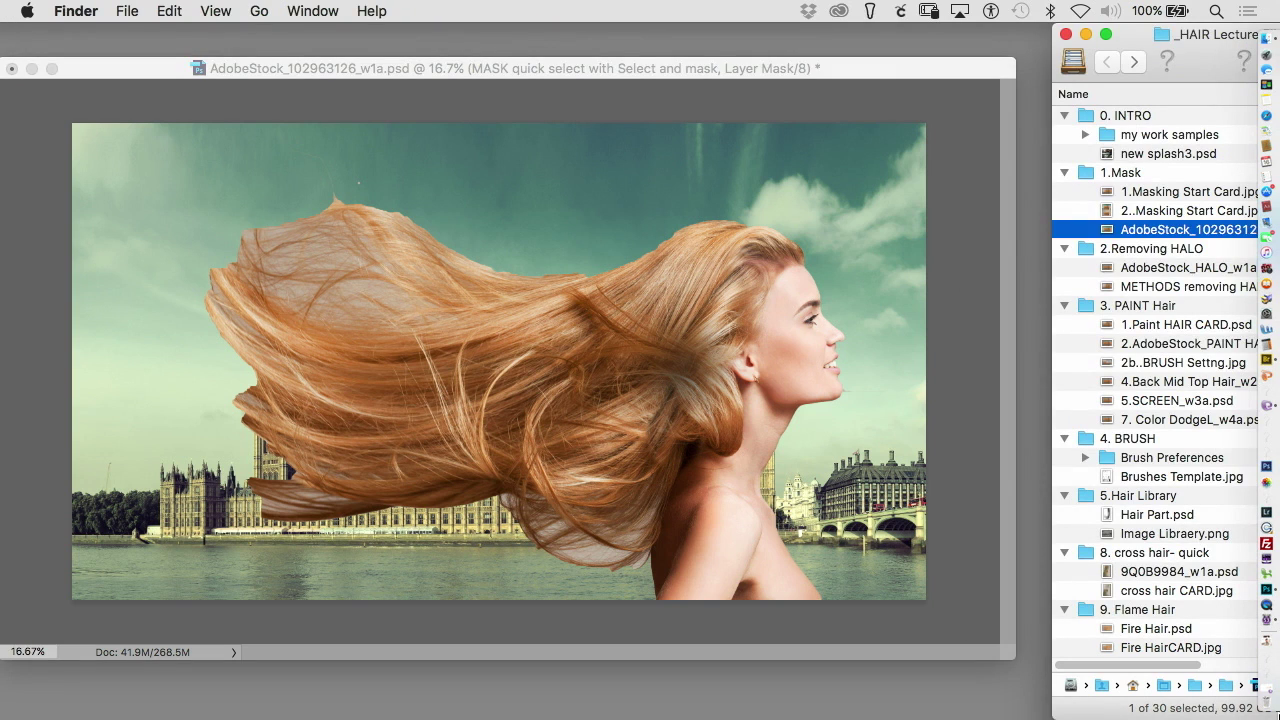
pyautogui.click(306, 11)
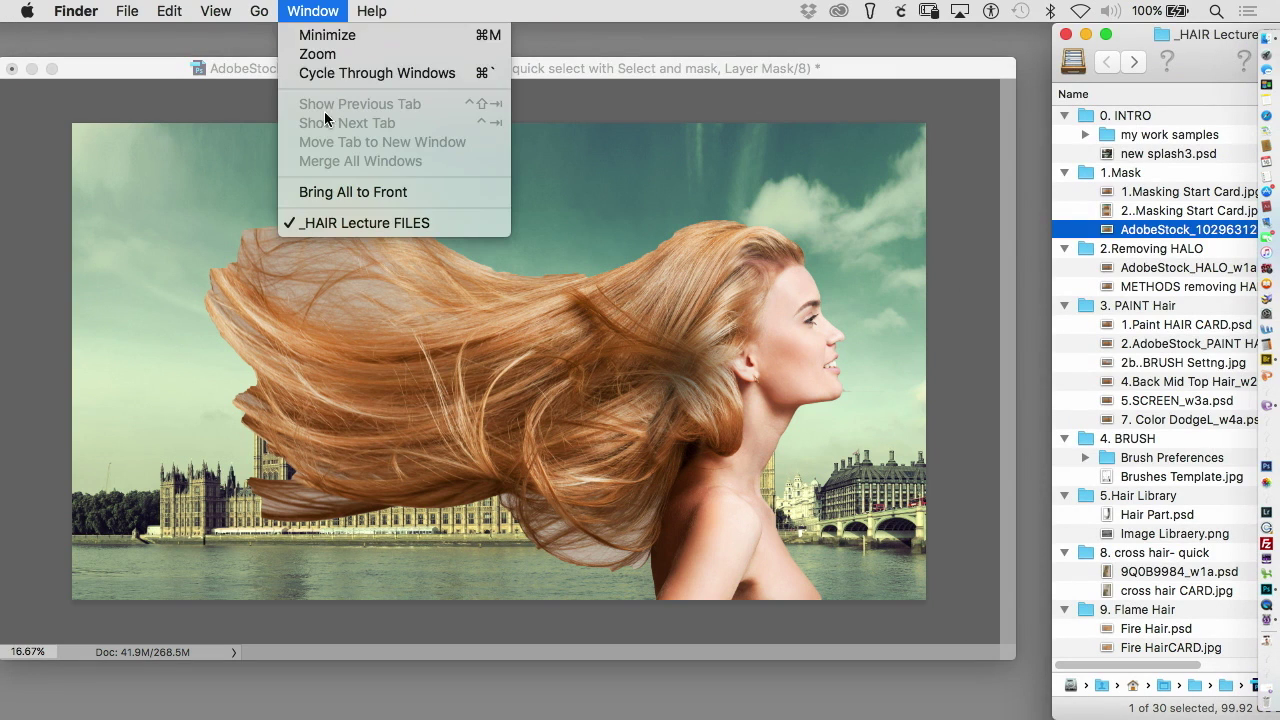
pyautogui.click(300, 11)
pyautogui.click(466, 77)
pyautogui.click(638, 11)
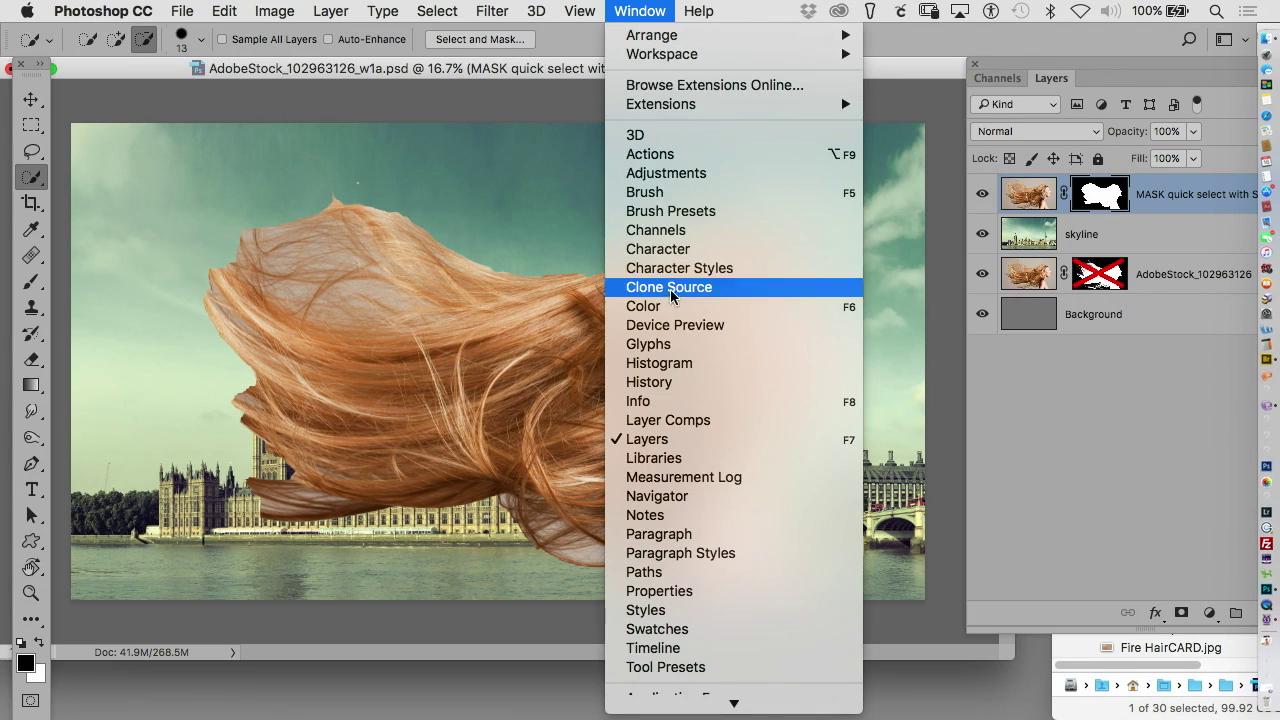
pyautogui.click(698, 382)
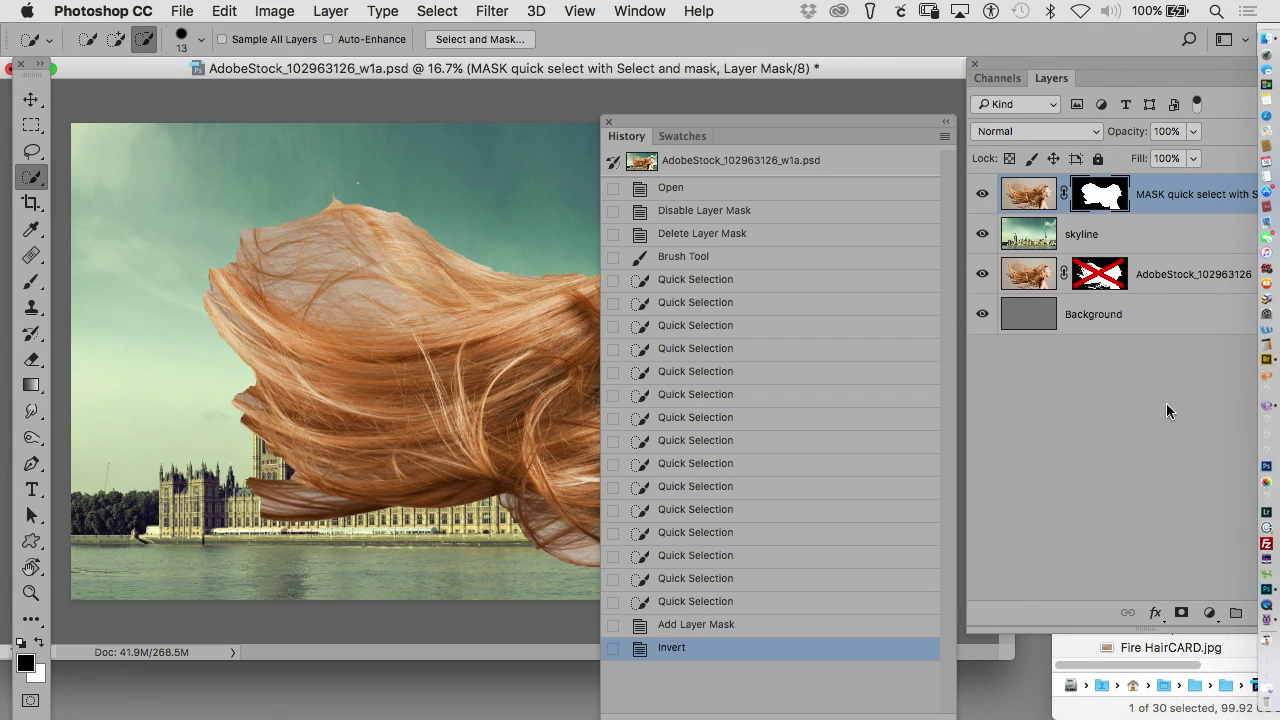
pyautogui.click(688, 603)
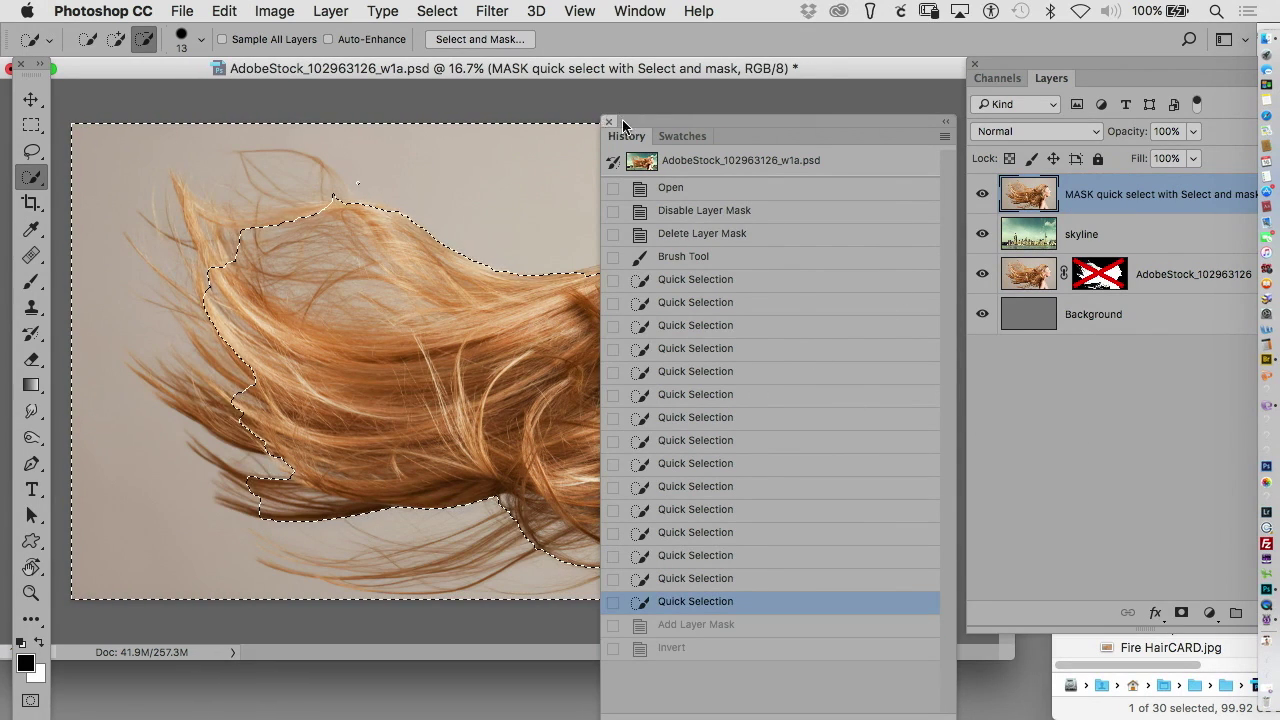
pyautogui.click(1190, 520)
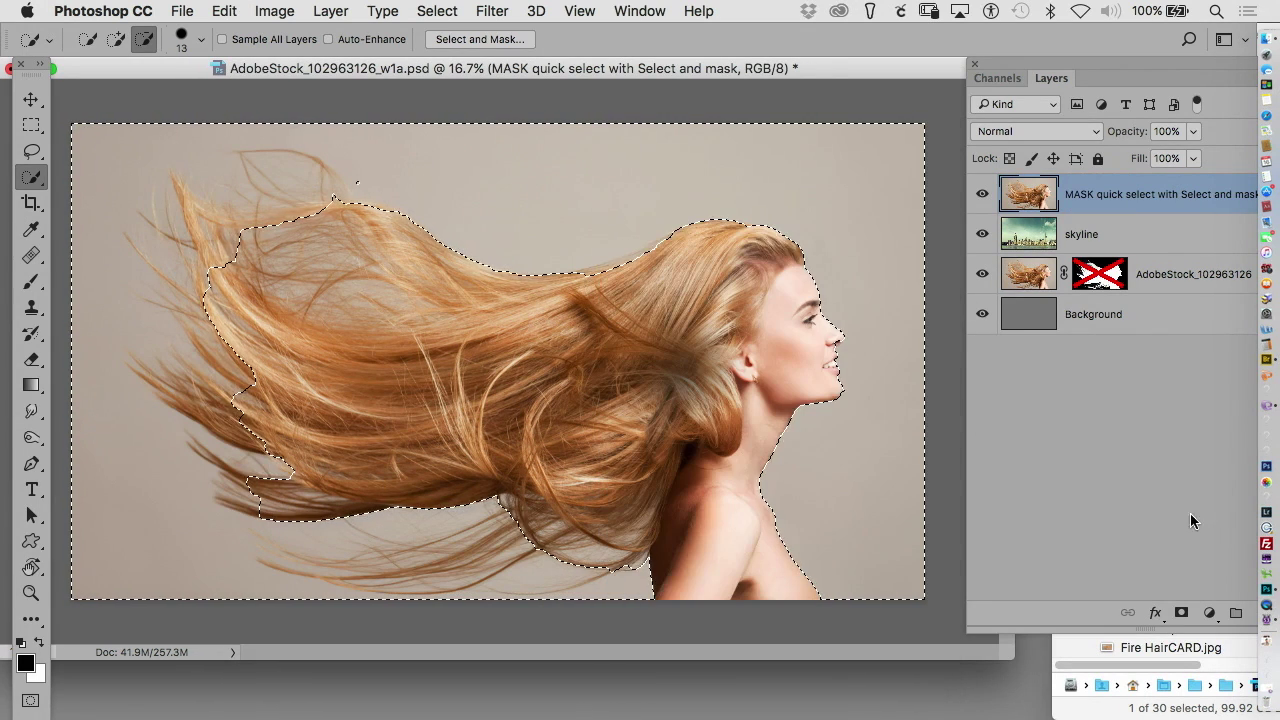
pyautogui.click(1183, 611)
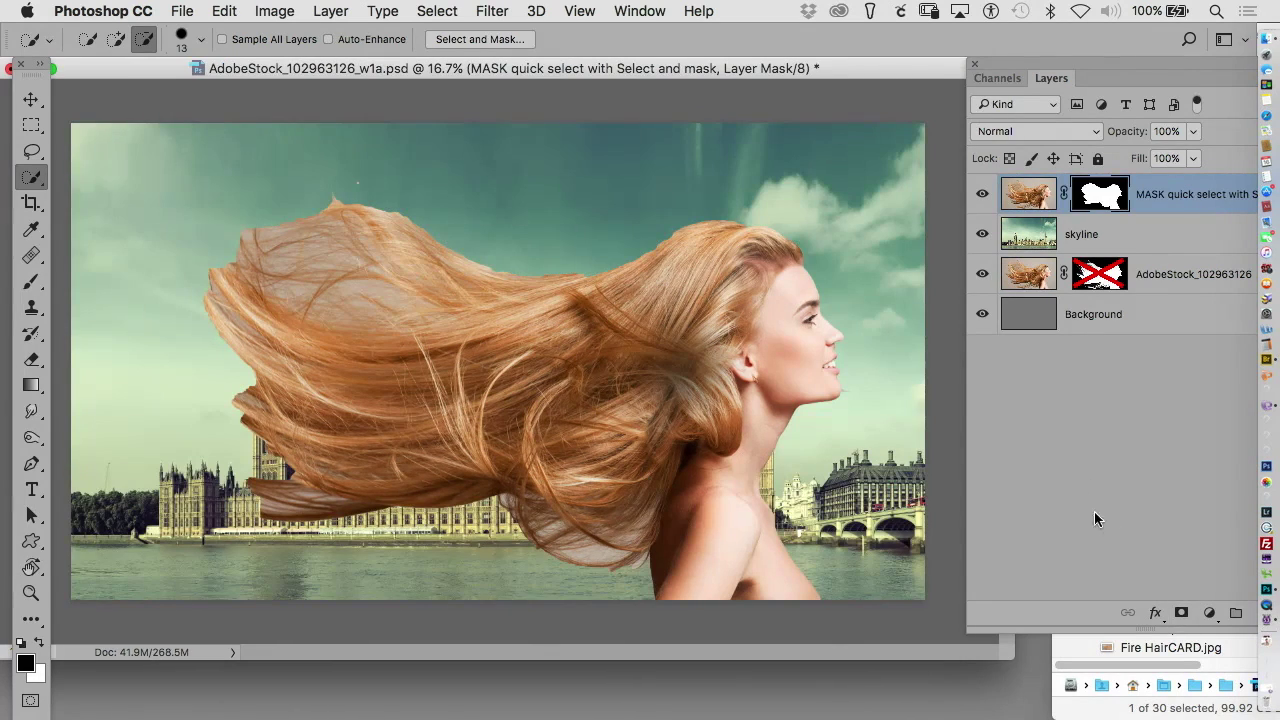
# - Add a vector mask to the top layer and delete it again
pyautogui.click(1183, 614)
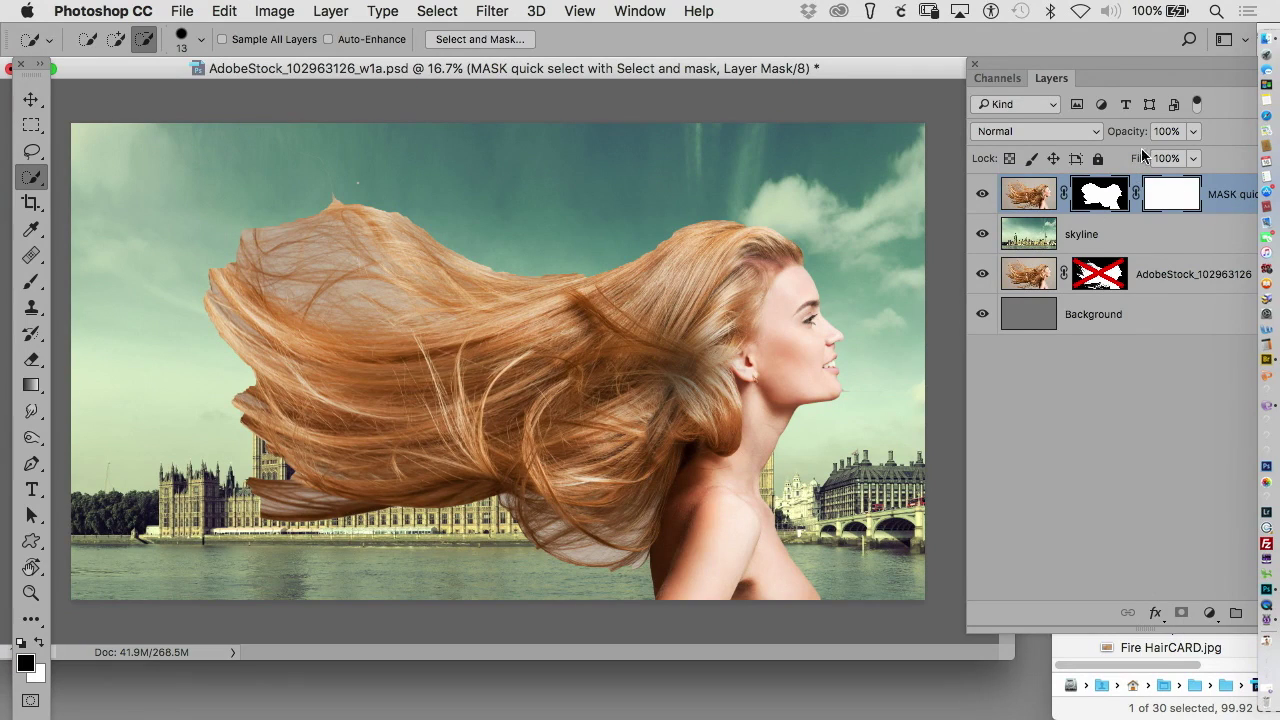
pyautogui.moveTo(1045, 66); pyautogui.dragTo(981, 72)
pyautogui.moveTo(1105, 195); pyautogui.dragTo(1224, 614)
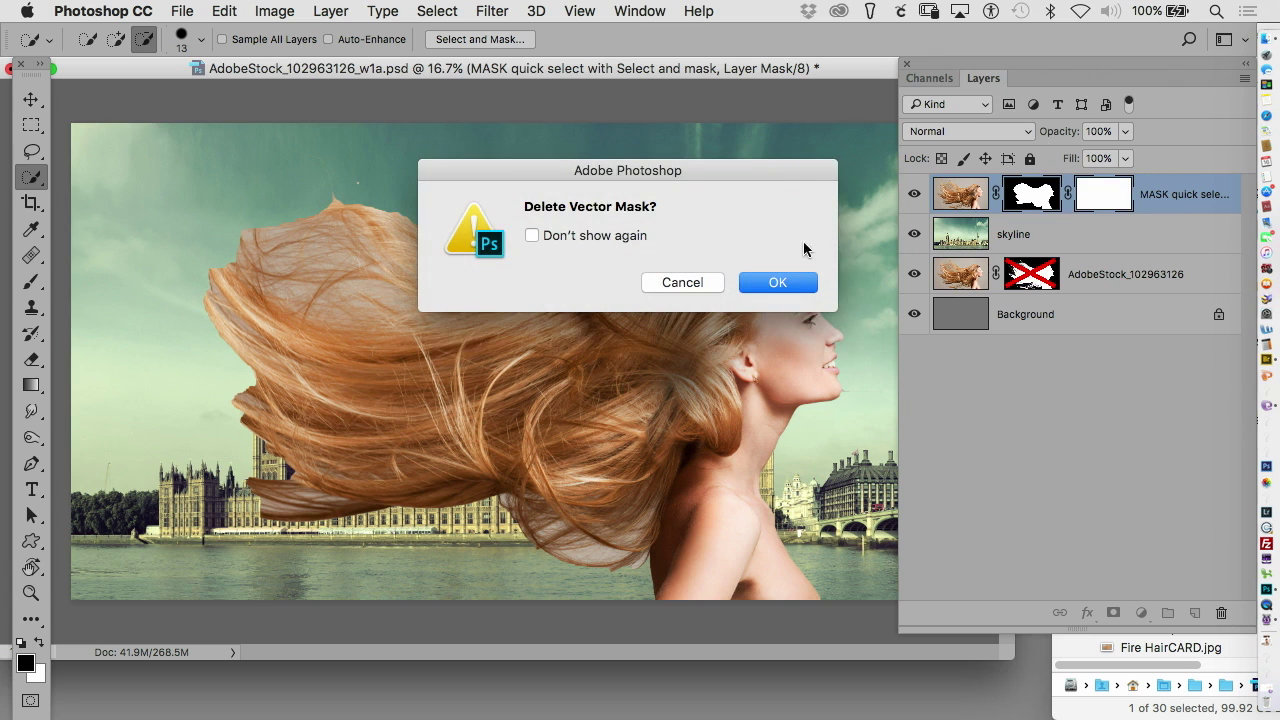
pyautogui.click(777, 283)
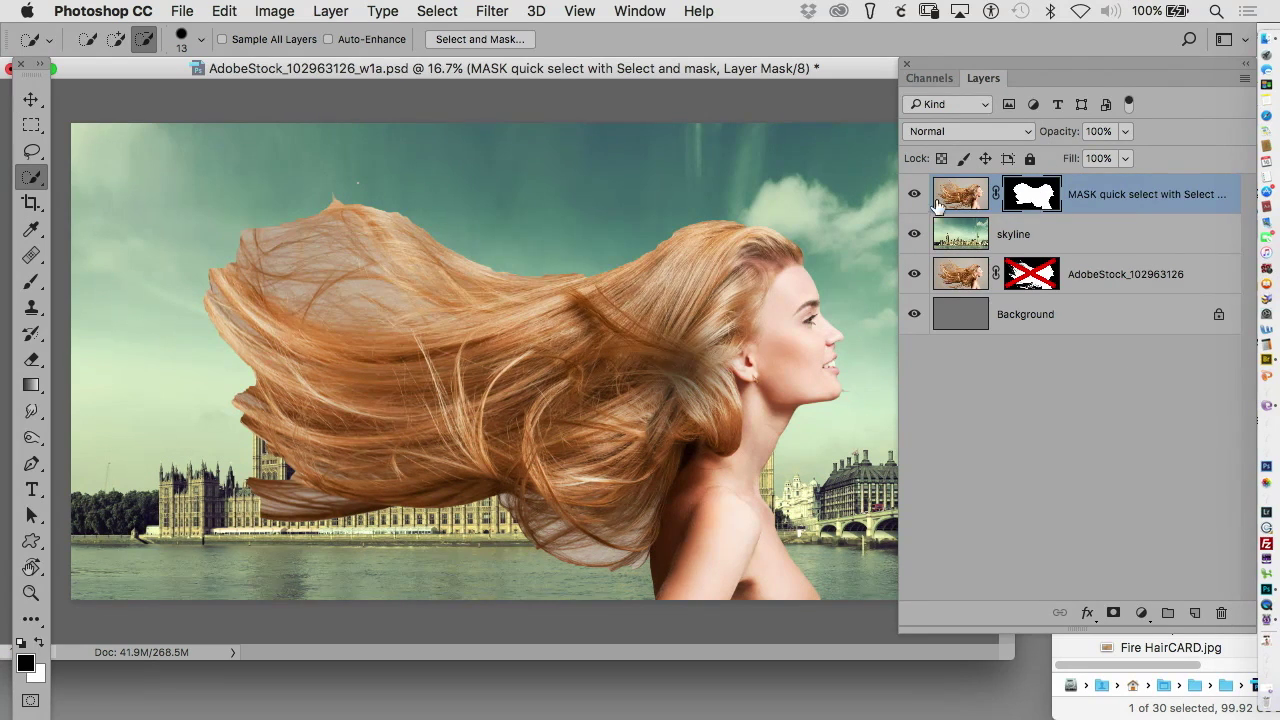
# - Open the layer mask in Select and Mask and brush over the translucent upper-left hair with the Refine Edge Brush
pyautogui.click(444, 12)
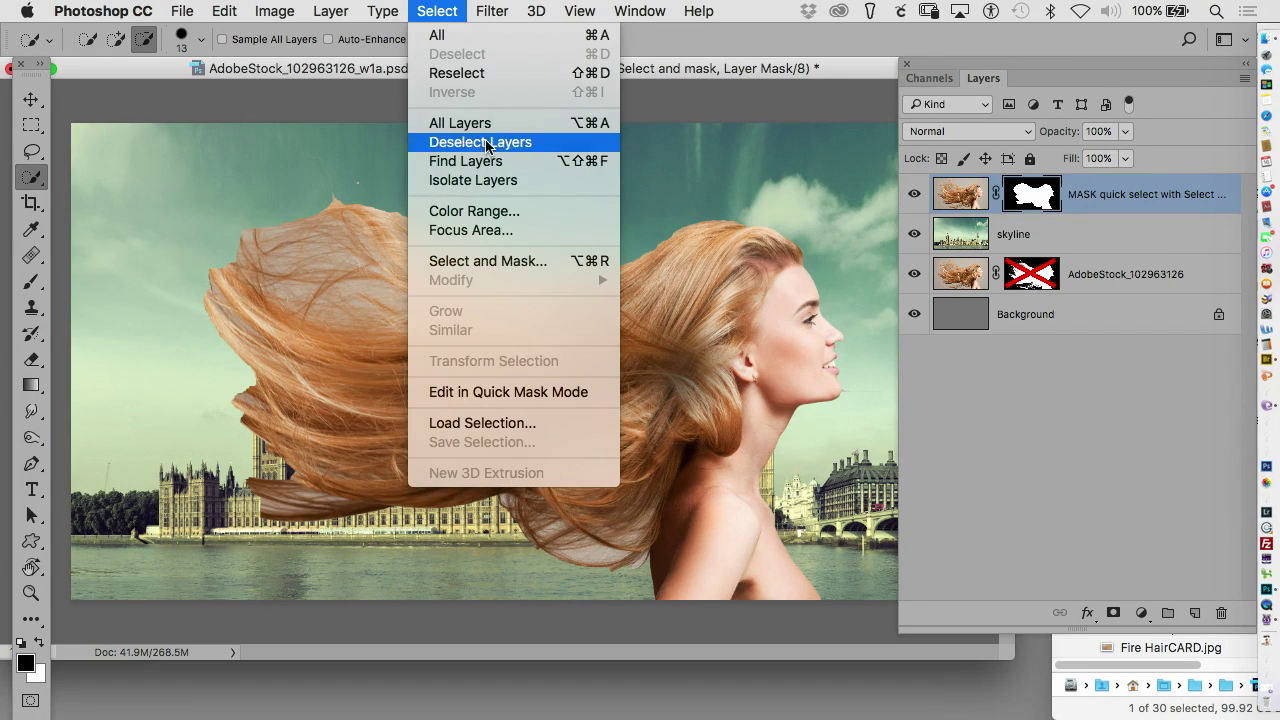
pyautogui.click(506, 263)
pyautogui.scroll(3, 300, 310)
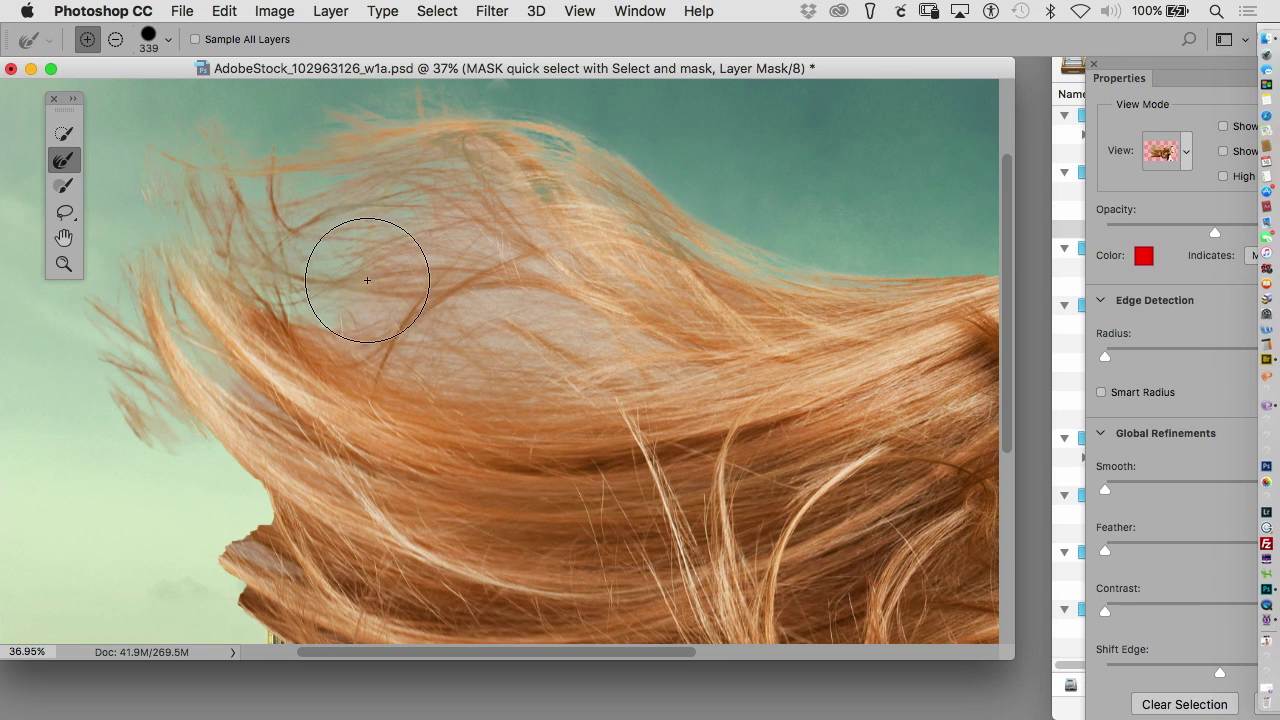
pyautogui.press('alt')
pyautogui.moveTo(344, 300)
pyautogui.mouseDown()
pyautogui.moveTo(391, 286)
pyautogui.moveTo(543, 334)
pyautogui.moveTo(580, 323)
pyautogui.mouseUp()
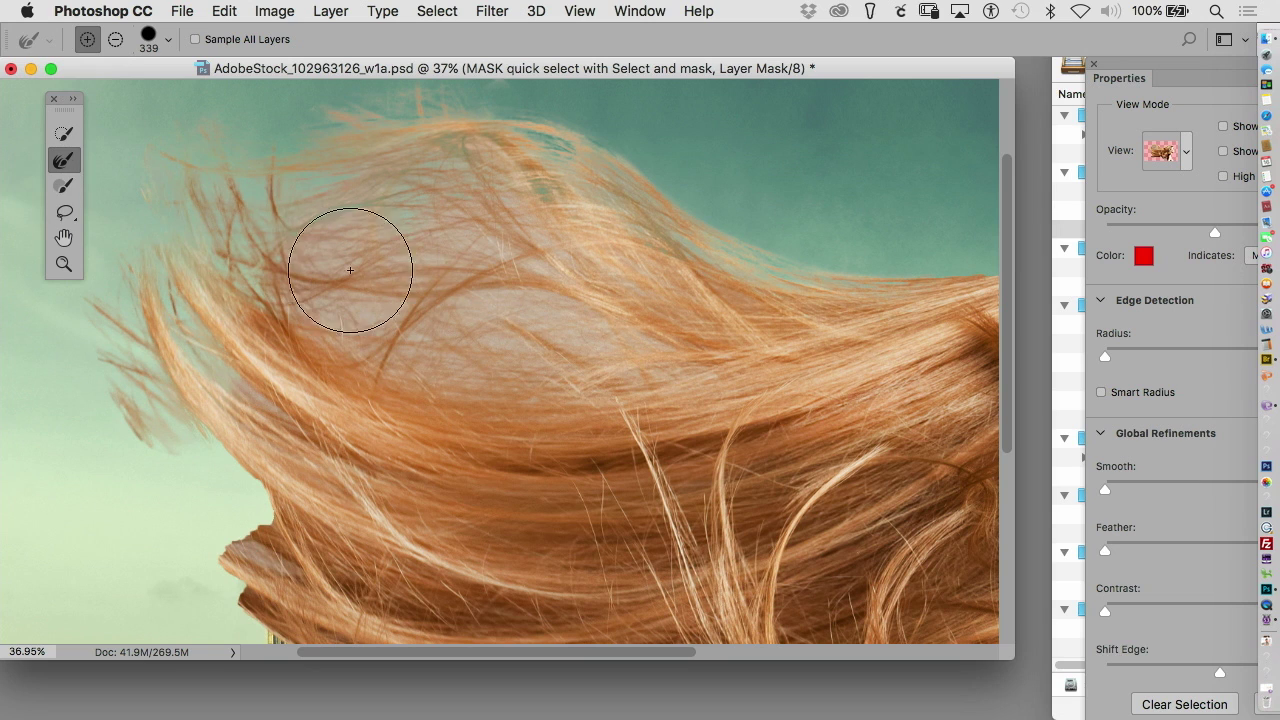
# - Refine the mask edge along the left and lower-left hair tips where they overlap the palace building
pyautogui.click(275, 527)
pyautogui.moveTo(420, 463)
pyautogui.mouseDown()
pyautogui.moveTo(403, 328)
pyautogui.moveTo(372, 292)
pyautogui.mouseUp()
pyautogui.moveTo(230, 330)
pyautogui.mouseDown()
pyautogui.moveTo(171, 366)
pyautogui.moveTo(260, 450)
pyautogui.moveTo(370, 510)
pyautogui.moveTo(415, 557)
pyautogui.mouseUp()
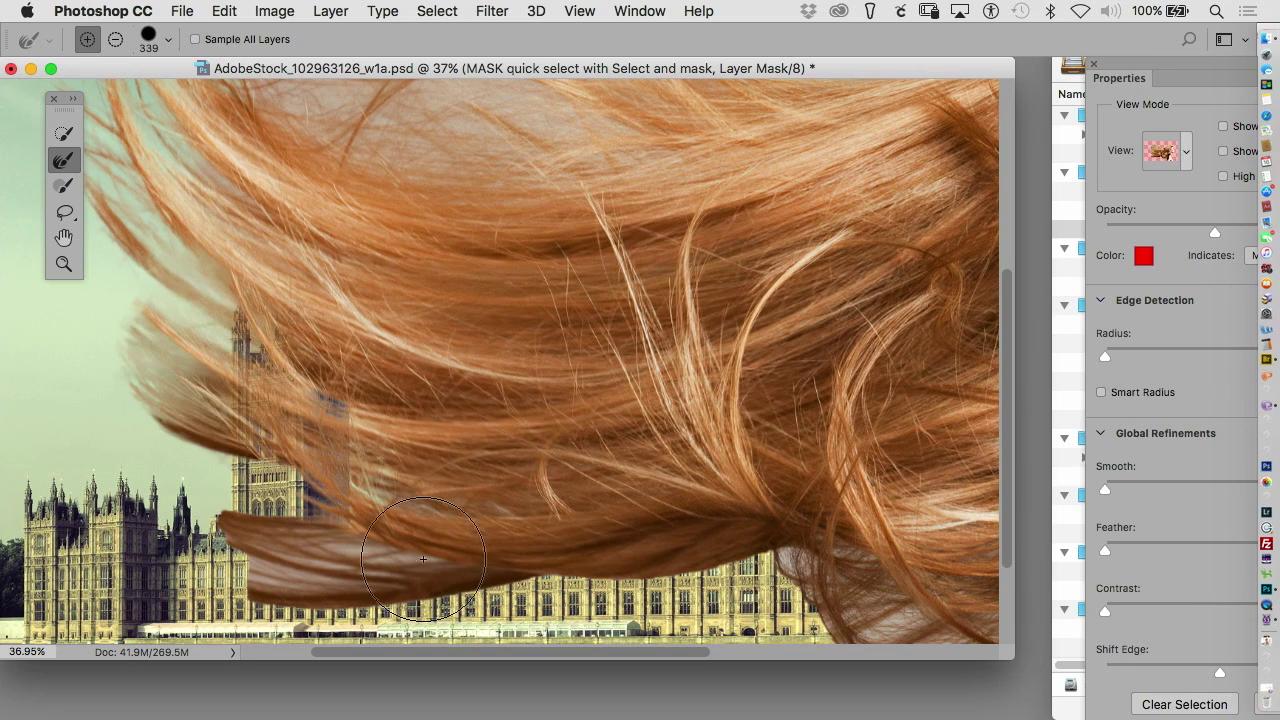
pyautogui.press('super+minus')
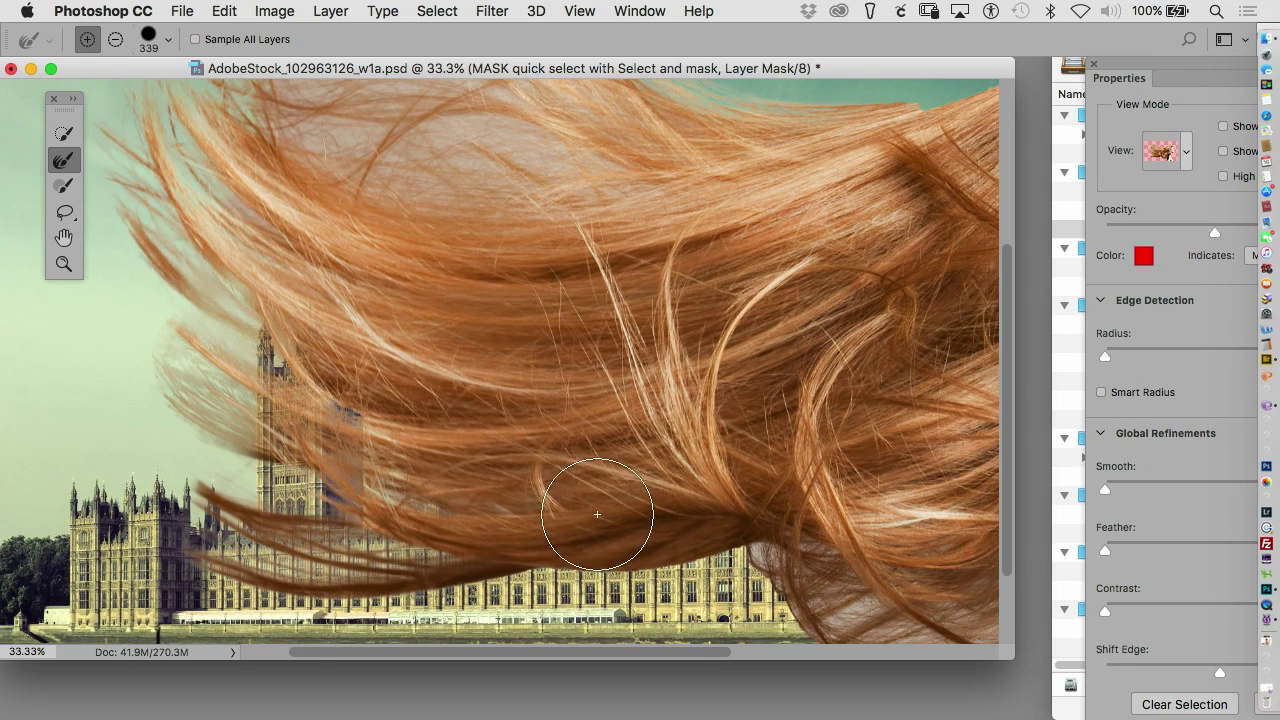
pyautogui.press('super+minus')
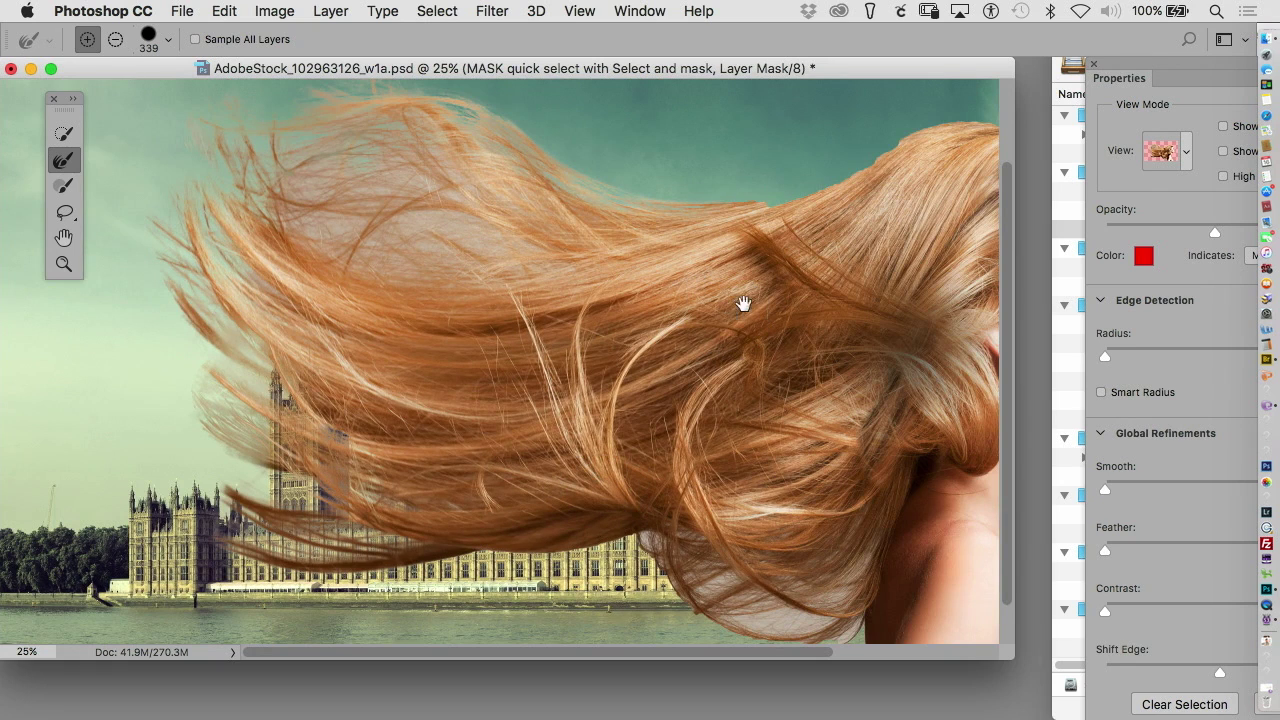
# - Refine the mask edge along the top of the head and the lower curls beside the shoulder, and apply the refinement
pyautogui.moveTo(740, 305); pyautogui.dragTo(531, 337)
pyautogui.moveTo(683, 187)
pyautogui.mouseDown()
pyautogui.moveTo(738, 161)
pyautogui.moveTo(850, 185)
pyautogui.mouseUp()
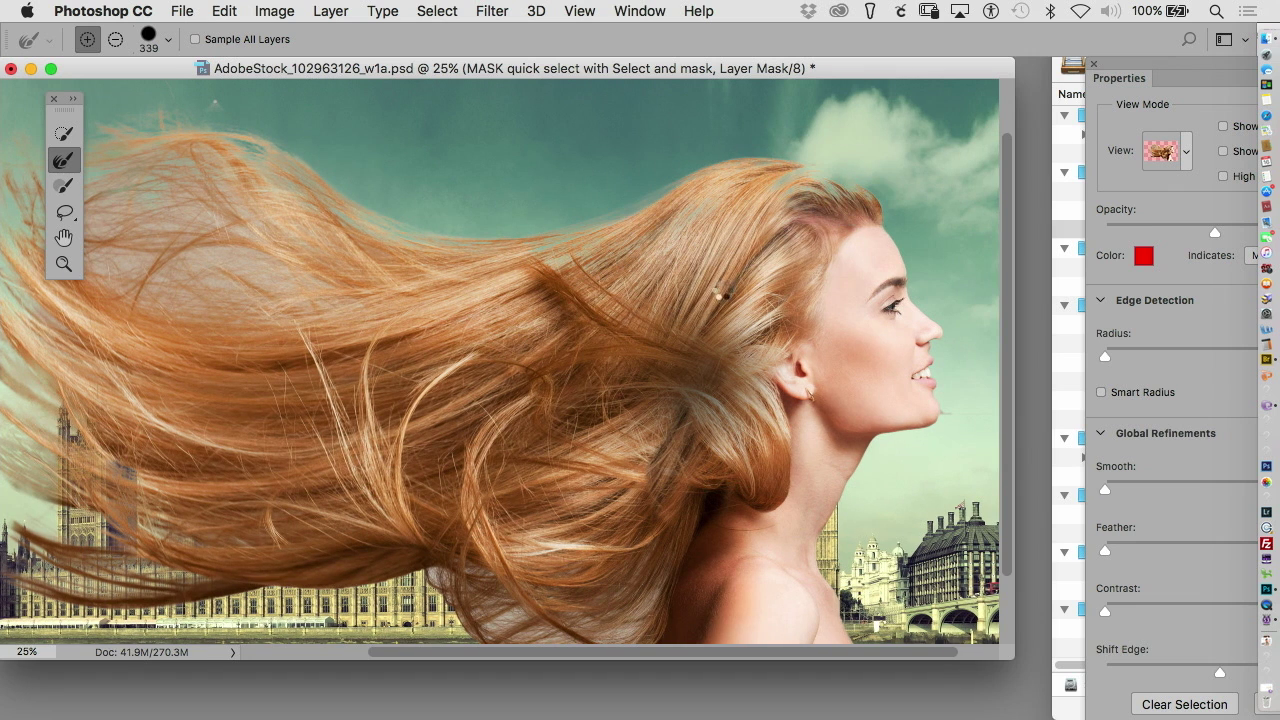
pyautogui.moveTo(714, 271); pyautogui.dragTo(697, 172)
pyautogui.moveTo(476, 526)
pyautogui.mouseDown()
pyautogui.moveTo(526, 563)
pyautogui.moveTo(577, 569)
pyautogui.moveTo(621, 545)
pyautogui.moveTo(618, 570)
pyautogui.moveTo(583, 583)
pyautogui.moveTo(476, 560)
pyautogui.mouseUp()
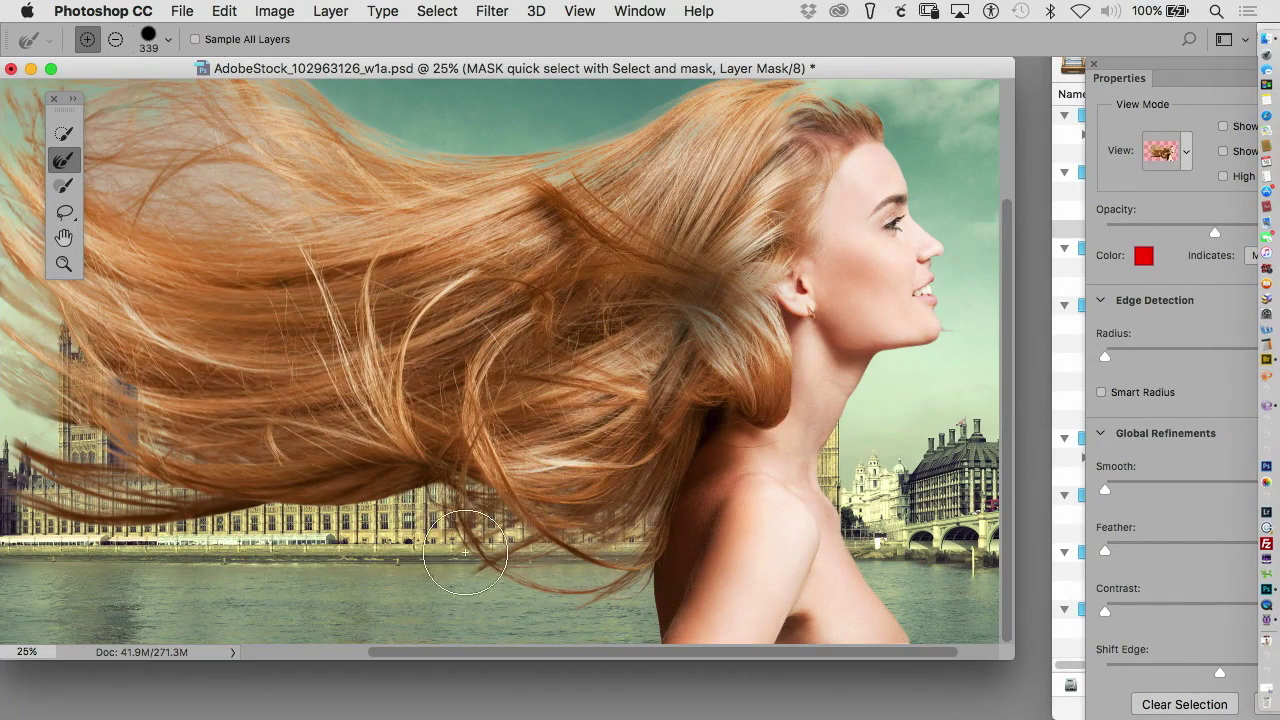
pyautogui.click(580, 478)
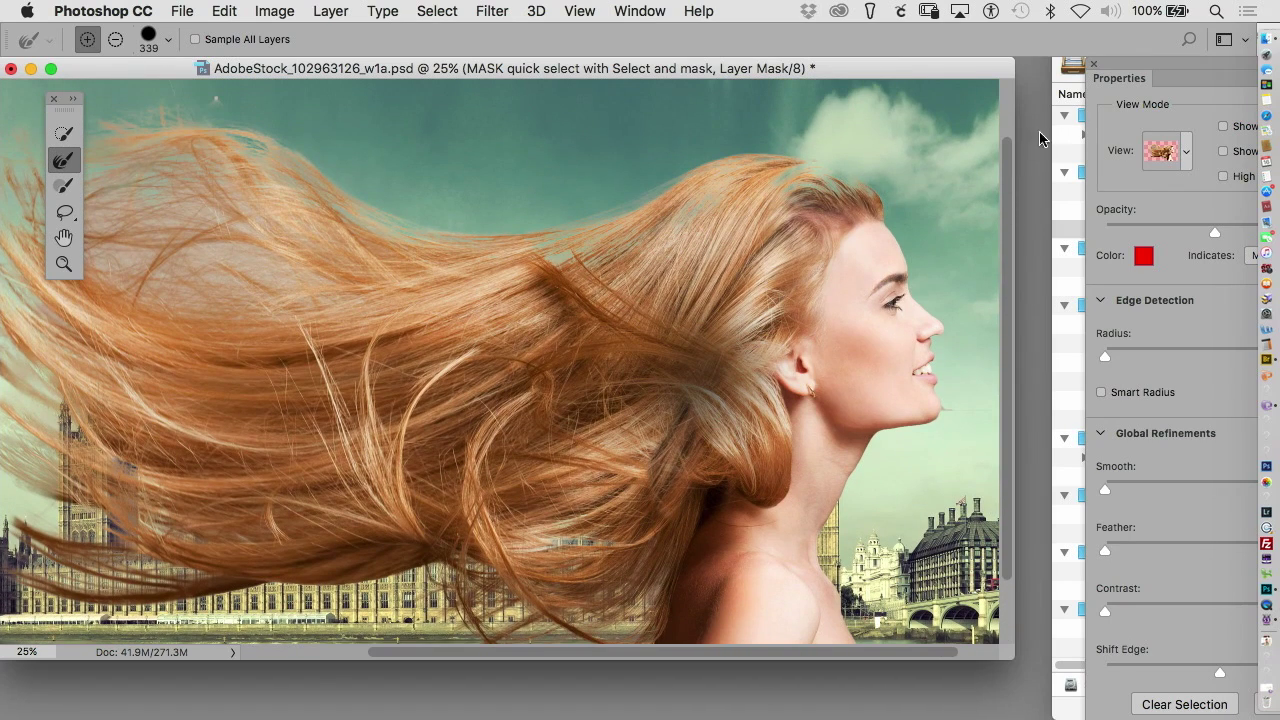
pyautogui.moveTo(1124, 68); pyautogui.dragTo(769, 59)
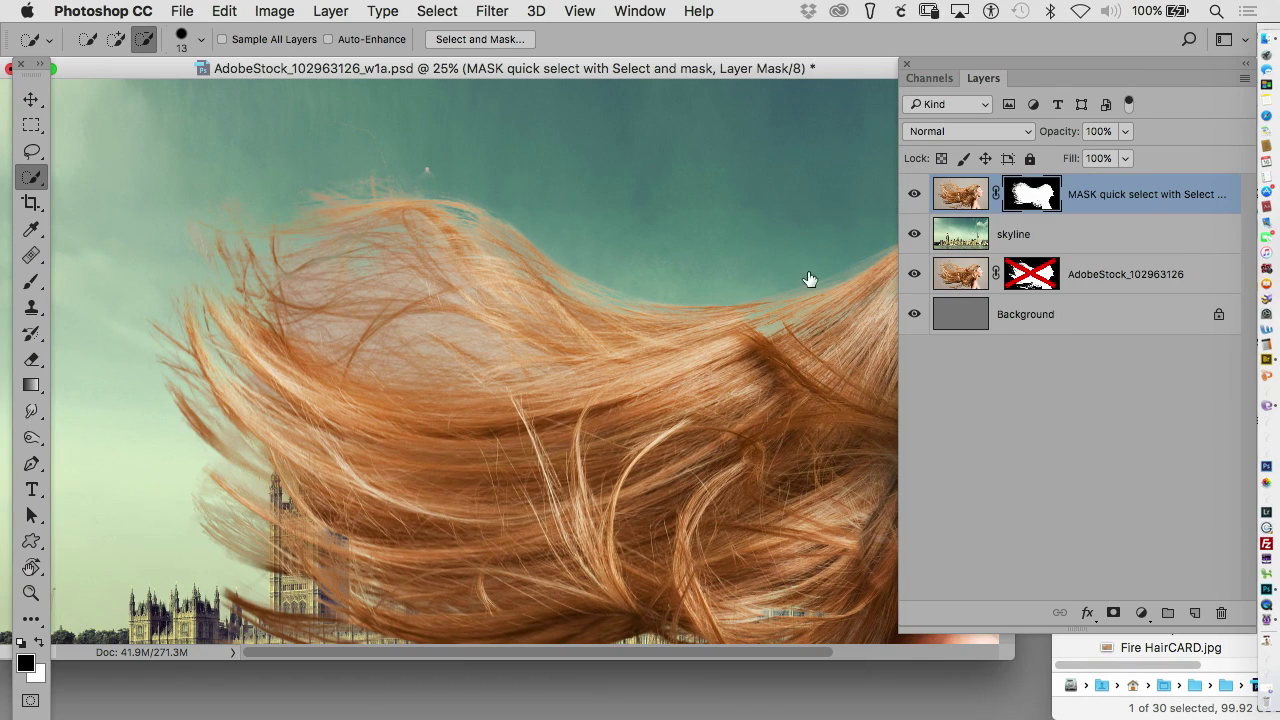
# - Display the layer mask alone and paint white over the grey patch in the upper hair with a 125 px brush at 50% opacity
pyautogui.moveTo(776, 343); pyautogui.dragTo(546, 331)
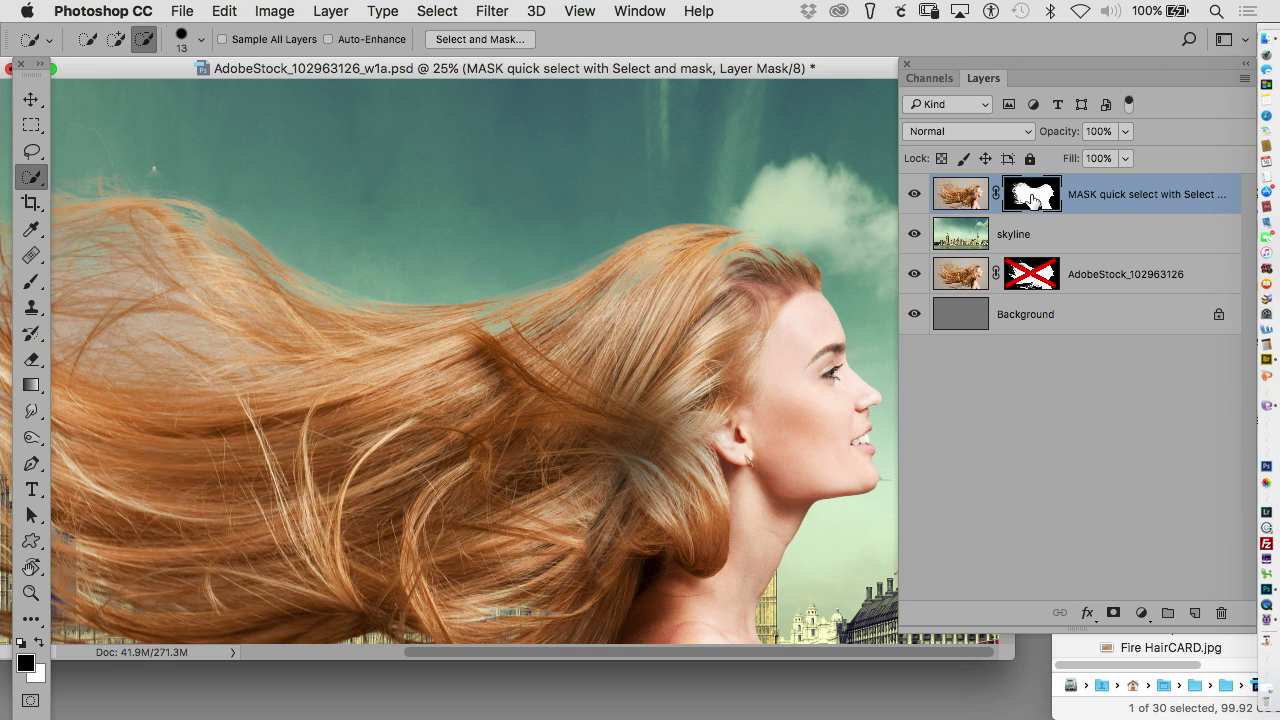
pyautogui.keyDown('alt'); pyautogui.click(1033, 199); pyautogui.keyUp('alt')
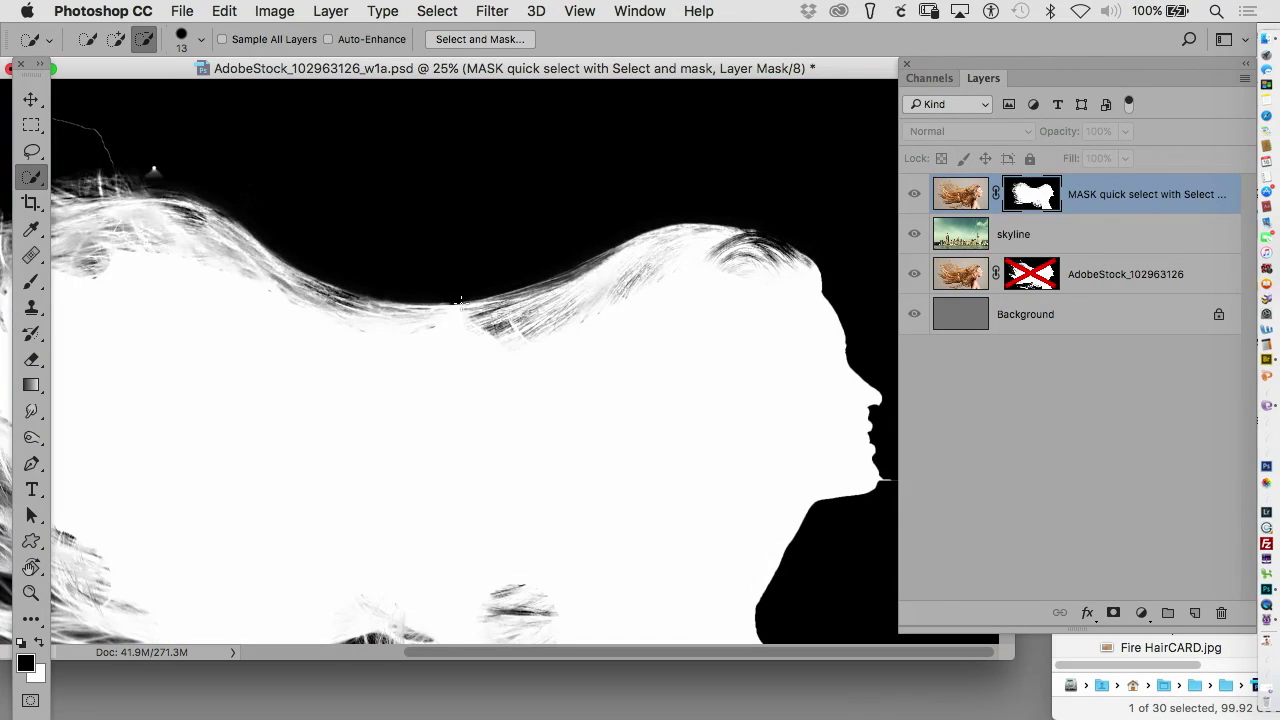
pyautogui.press('b')
pyautogui.press('[')
pyautogui.press('[')
pyautogui.press('[')
pyautogui.press('[')
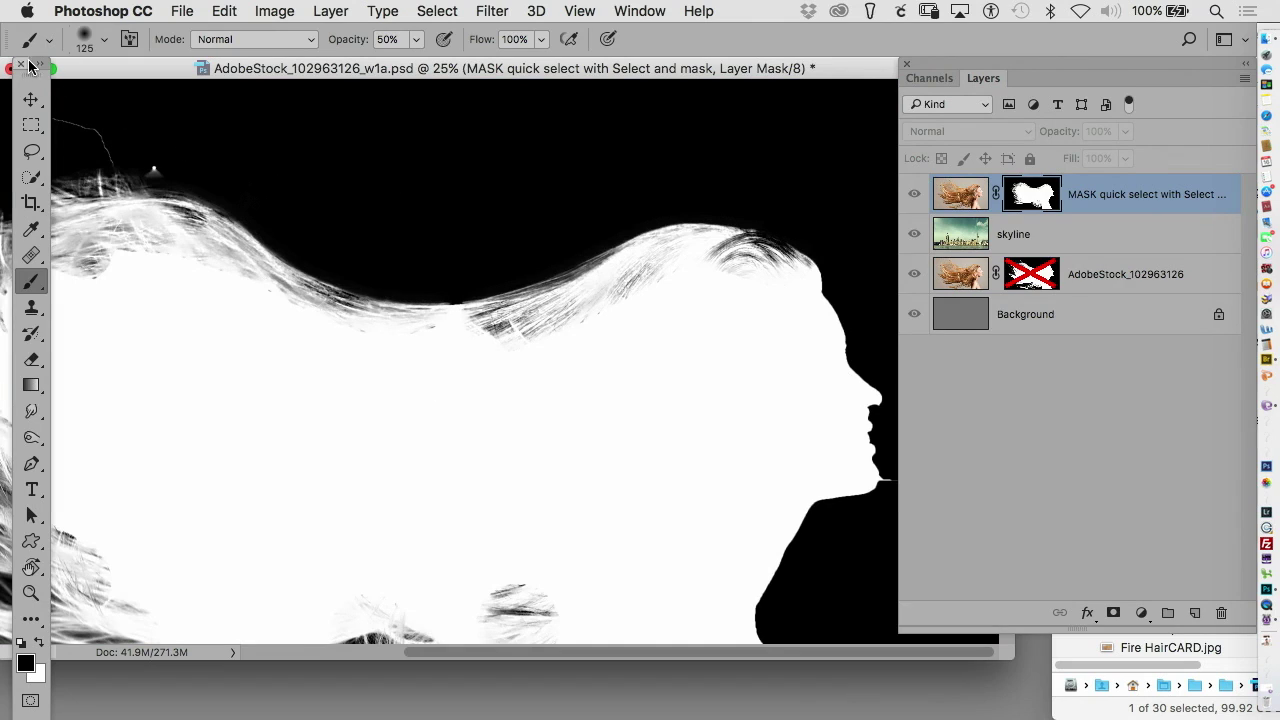
pyautogui.press('x')
pyautogui.moveTo(531, 314)
pyautogui.mouseDown()
pyautogui.moveTo(563, 316)
pyautogui.moveTo(491, 341)
pyautogui.moveTo(566, 347)
pyautogui.mouseUp()
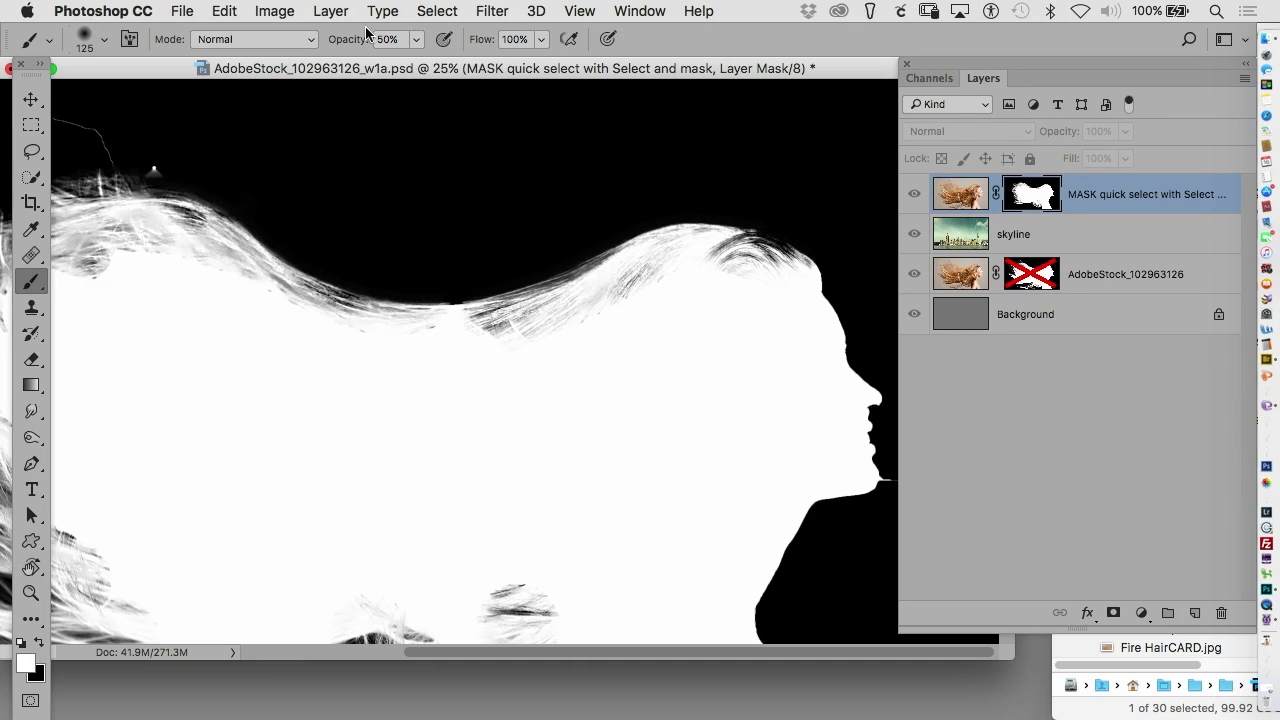
# - Set the brush opacity to 100% and fill the grey patches inside the upper hair and crown with white, enlarging the brush to 150 px
pyautogui.click(416, 39)
pyautogui.moveTo(430, 63); pyautogui.dragTo(470, 77)
pyautogui.moveTo(531, 342)
pyautogui.mouseDown()
pyautogui.moveTo(494, 347)
pyautogui.moveTo(592, 316)
pyautogui.moveTo(507, 318)
pyautogui.moveTo(671, 286)
pyautogui.mouseUp()
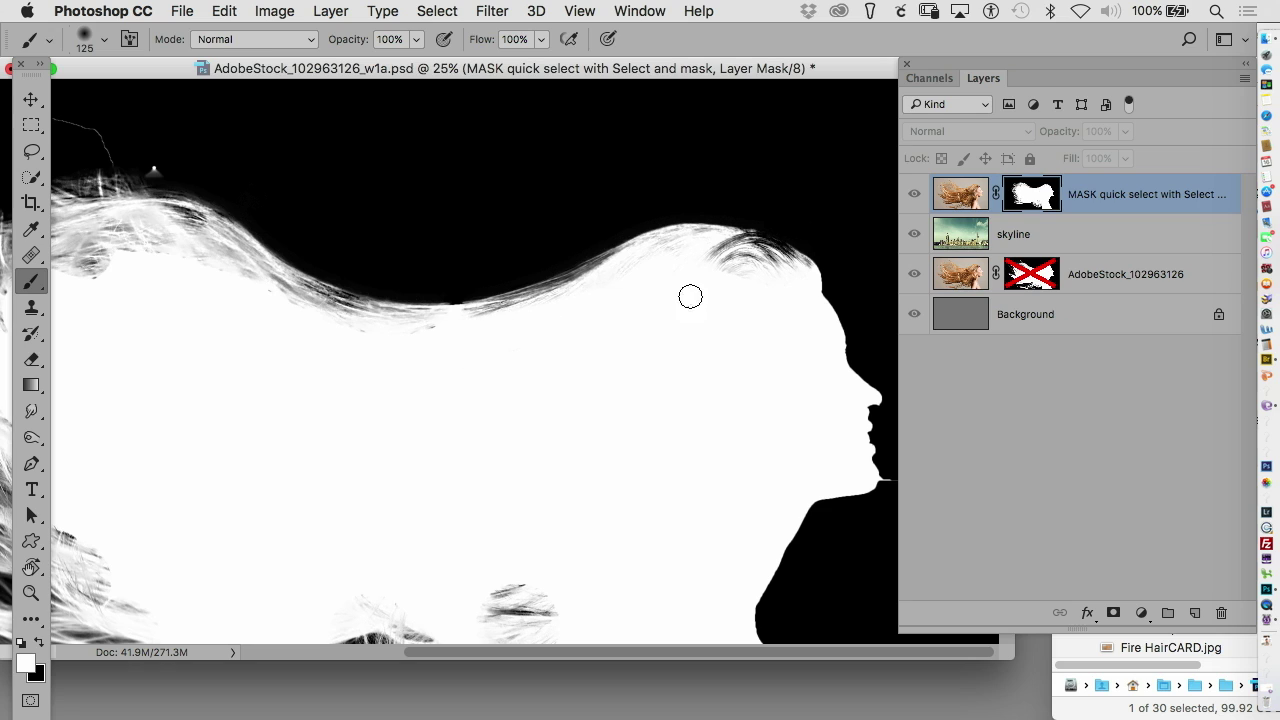
pyautogui.press(']')
pyautogui.moveTo(731, 291)
pyautogui.mouseDown()
pyautogui.moveTo(726, 254)
pyautogui.moveTo(776, 269)
pyautogui.moveTo(714, 254)
pyautogui.moveTo(794, 277)
pyautogui.moveTo(709, 258)
pyautogui.mouseUp()
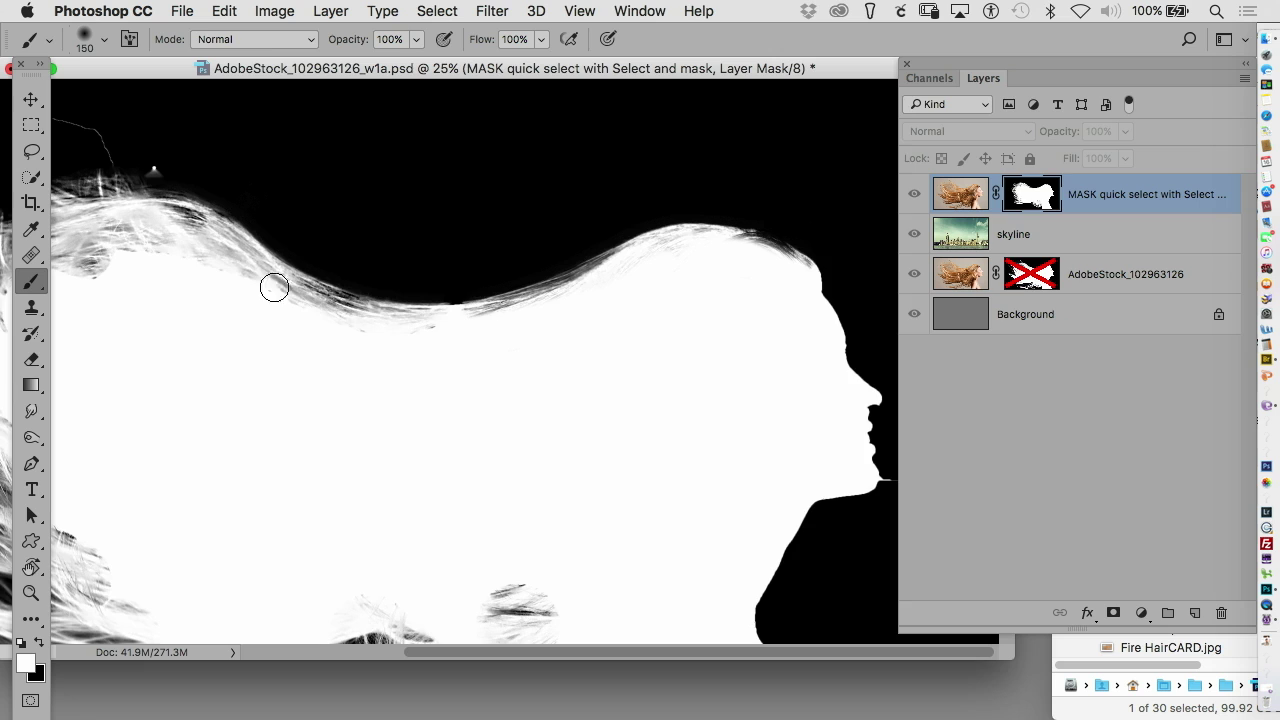
# - Check the mask along the left and lower hair edges, and return to the full composite view
pyautogui.moveTo(529, 486); pyautogui.dragTo(634, 380)
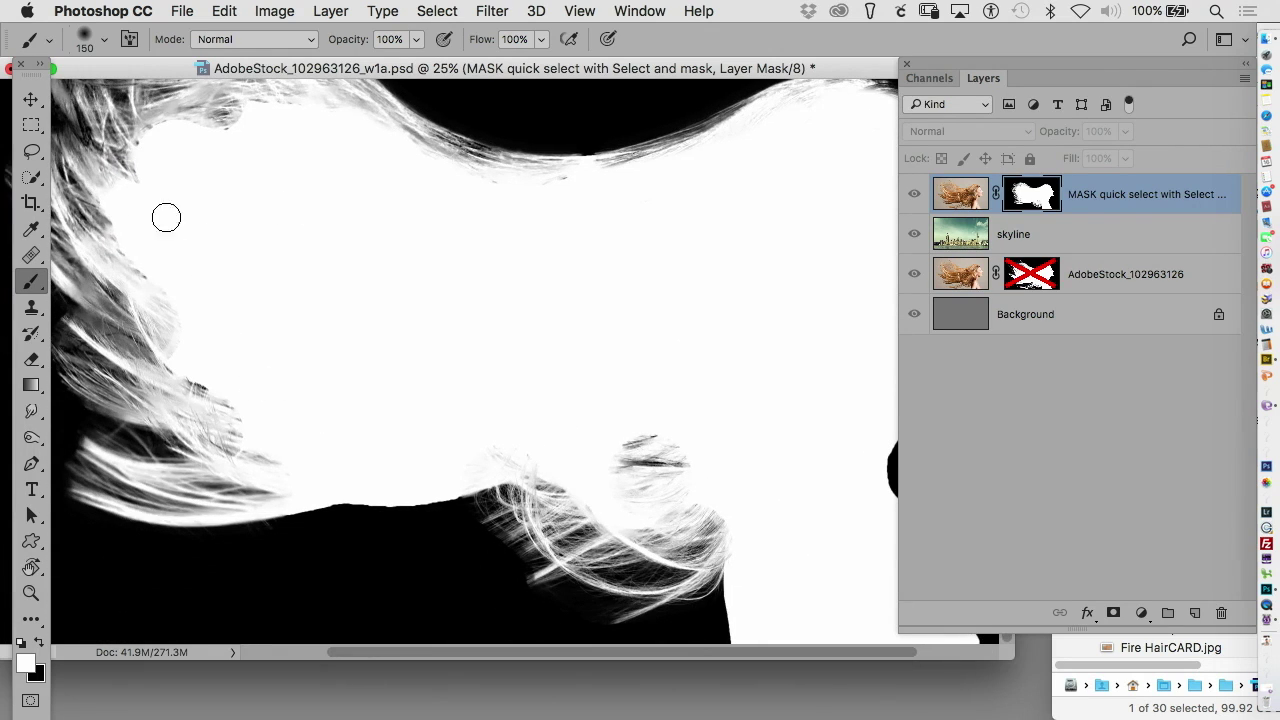
pyautogui.keyDown('alt'); pyautogui.click(1036, 200); pyautogui.keyUp('alt')
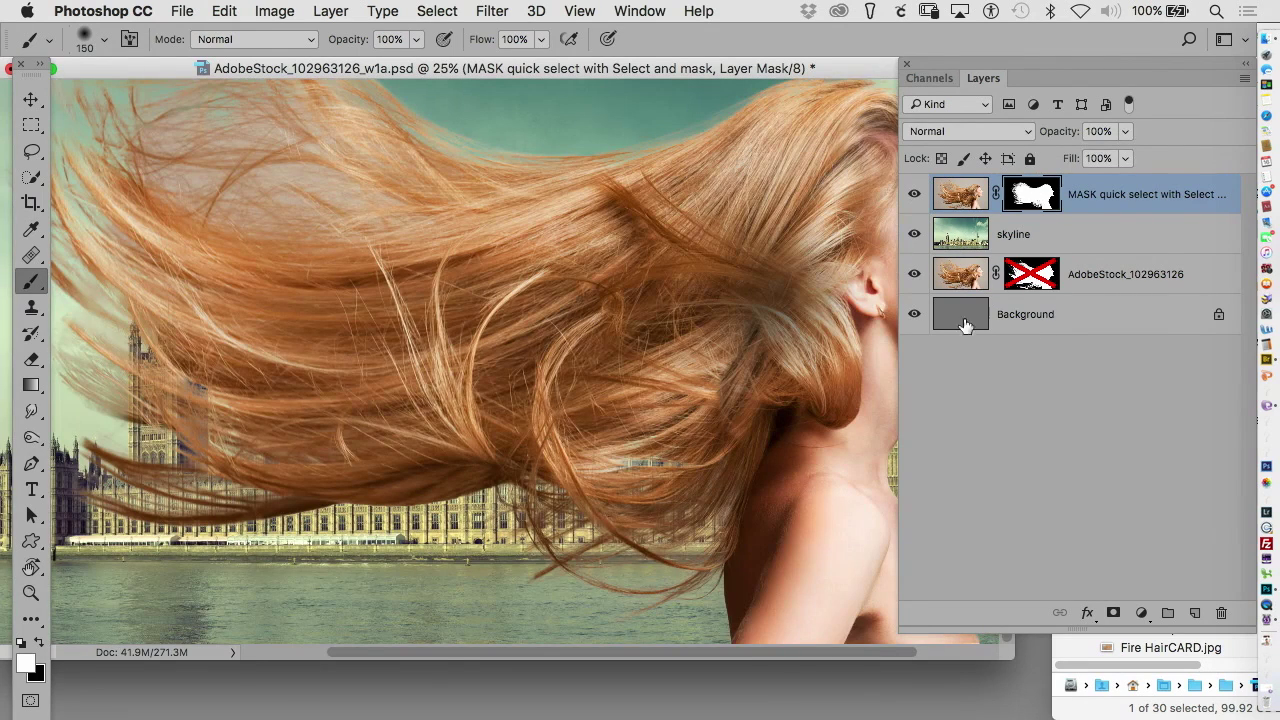
pyautogui.press('super+minus')
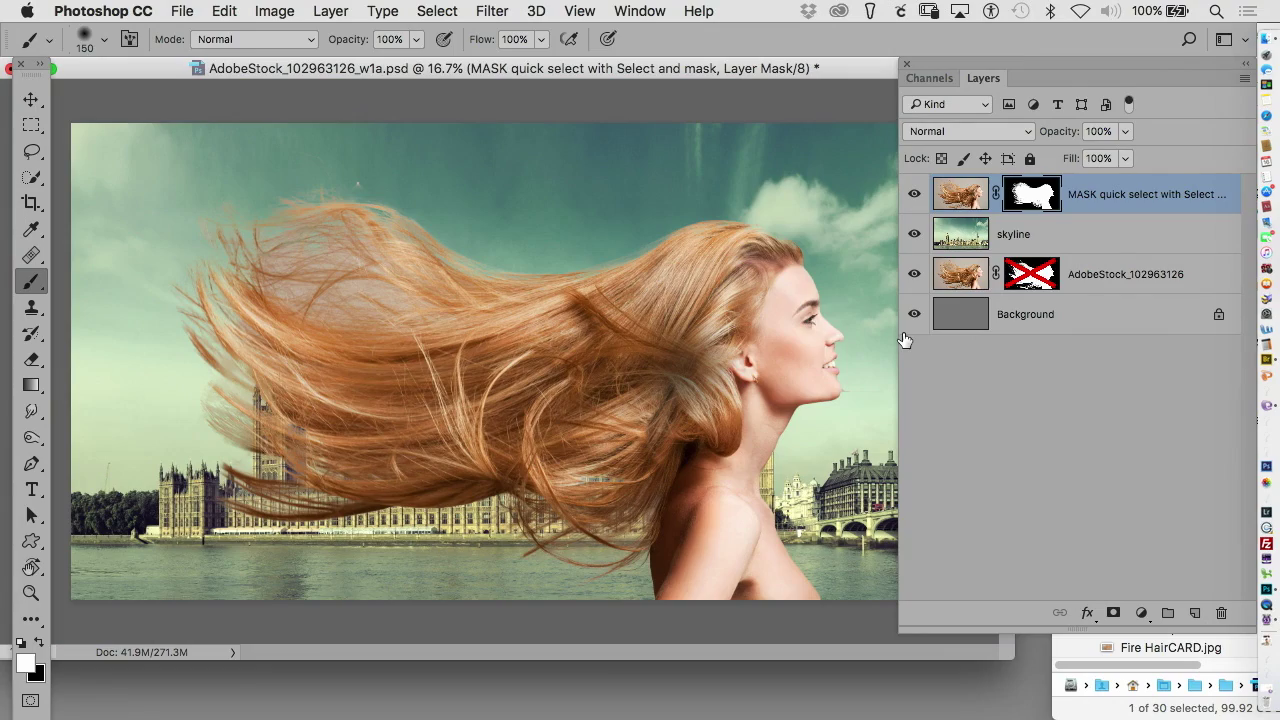
# - Paint white on the layer mask with a 45 px brush along the crown and hairline to fill the patchy hair edge
pyautogui.moveTo(766, 271); pyautogui.dragTo(736, 344)
pyautogui.click(771, 352)
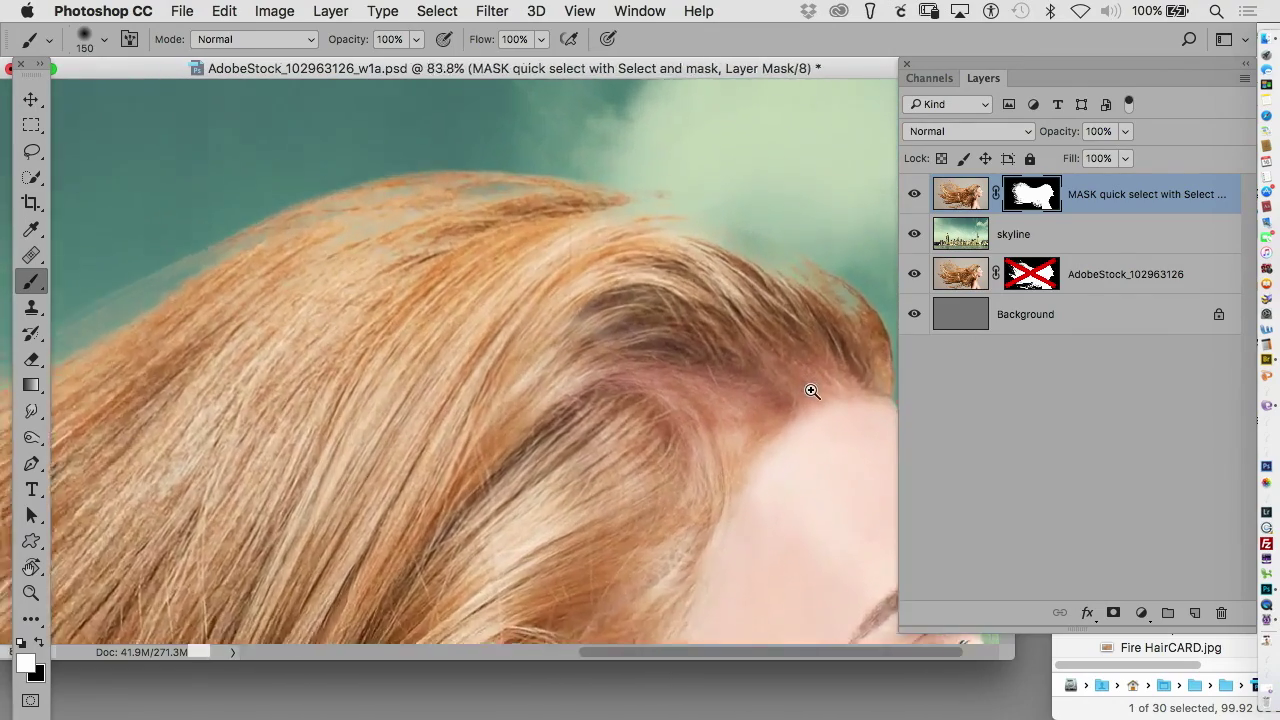
pyautogui.press('[')
pyautogui.press('[')
pyautogui.press('[')
pyautogui.press('[')
pyautogui.press('[')
pyautogui.press('[')
pyautogui.press('[')
pyautogui.press('[')
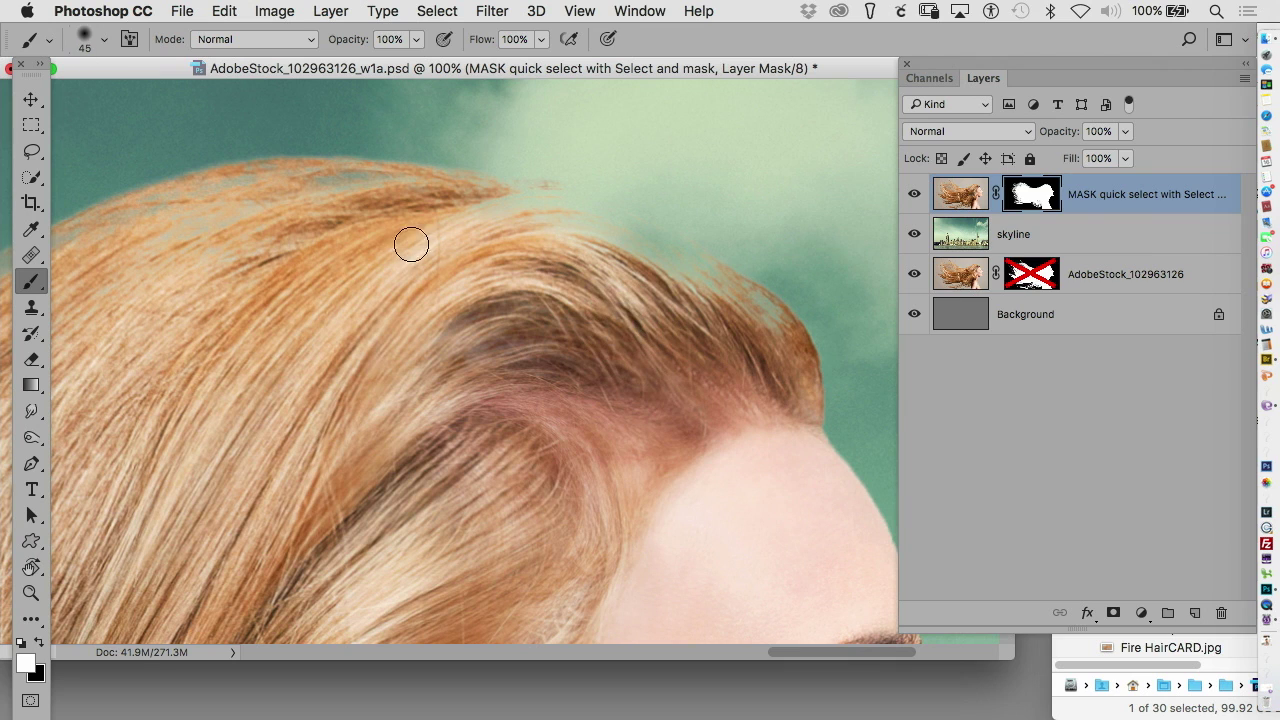
pyautogui.moveTo(170, 198)
pyautogui.mouseDown()
pyautogui.moveTo(235, 194)
pyautogui.moveTo(177, 240)
pyautogui.moveTo(251, 280)
pyautogui.moveTo(486, 211)
pyautogui.moveTo(594, 250)
pyautogui.moveTo(500, 206)
pyautogui.moveTo(761, 320)
pyautogui.moveTo(597, 223)
pyautogui.moveTo(745, 321)
pyautogui.moveTo(553, 216)
pyautogui.mouseUp()
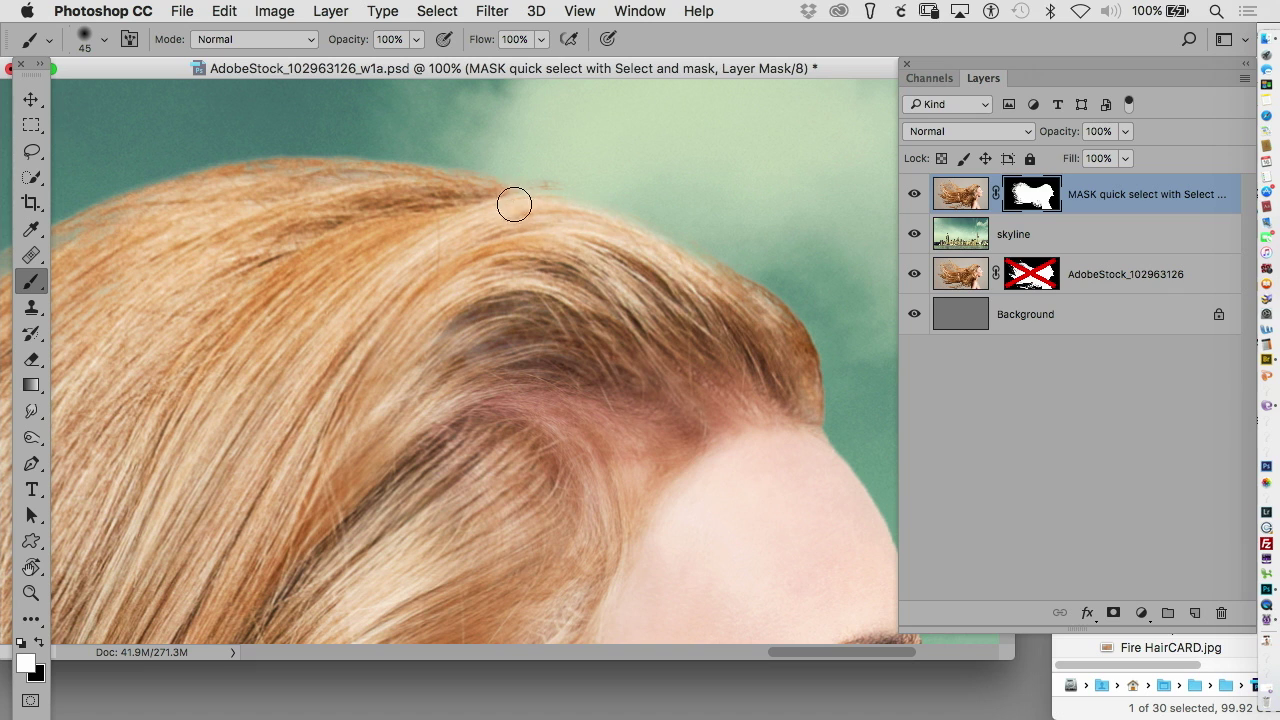
# - Inspect the repaired hair edge from crown to flowing lengths, enlarge the brush to 70 px, and return to the full composite view
pyautogui.press('space')
pyautogui.moveTo(429, 329); pyautogui.dragTo(578, 306)
pyautogui.press('space')
pyautogui.moveTo(232, 323)
pyautogui.mouseDown()
pyautogui.moveTo(480, 317)
pyautogui.moveTo(428, 352)
pyautogui.moveTo(500, 364)
pyautogui.mouseUp()
pyautogui.keyDown('alt'); pyautogui.click(428, 352); pyautogui.keyUp('alt')
pyautogui.keyDown('alt'); pyautogui.click(429, 363); pyautogui.keyUp('alt')
pyautogui.keyDown('alt'); pyautogui.click(429, 366); pyautogui.keyUp('alt')
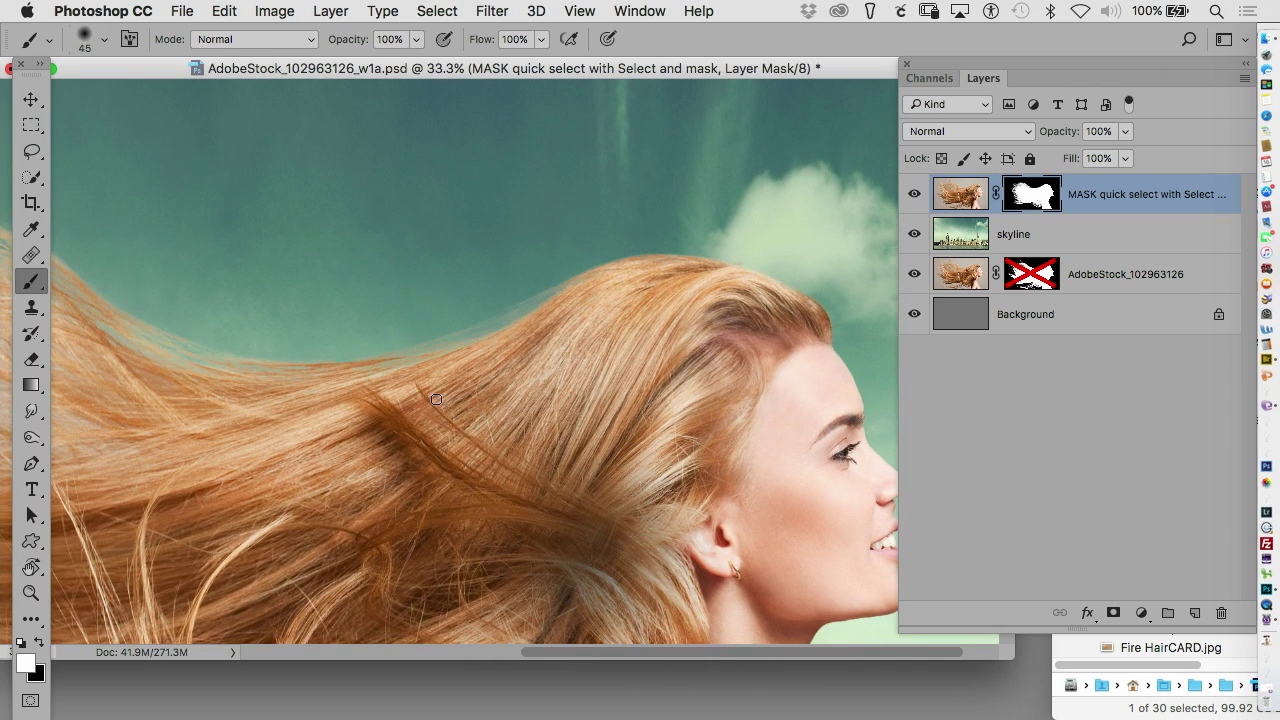
pyautogui.keyDown('super'); pyautogui.rightClick(436, 398); pyautogui.keyUp('super')
pyautogui.click(428, 369)
pyautogui.press(']')
pyautogui.press(']')
pyautogui.press(']')
pyautogui.press('super+minus')
pyautogui.press('super+minus')
pyautogui.press('super+minus')
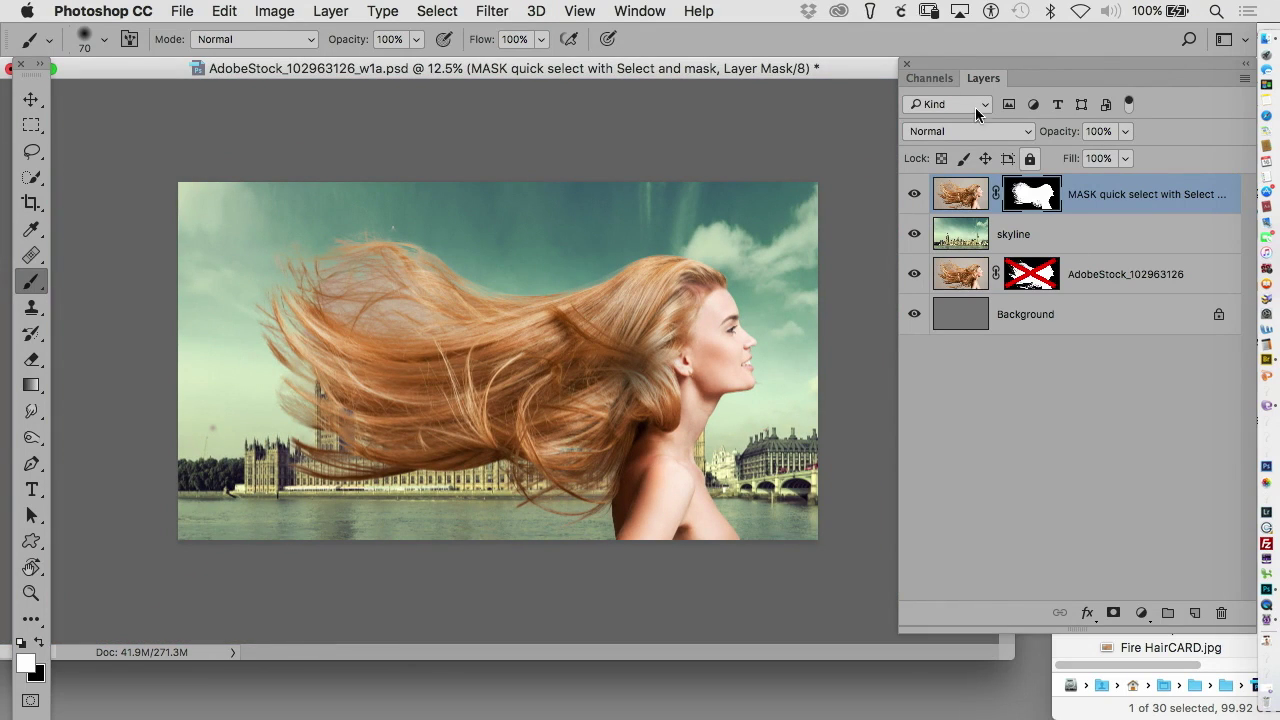
# - Arrange the layers and channels side by side and delete the top layer's mask without applying it
pyautogui.moveTo(976, 78); pyautogui.dragTo(512, 80)
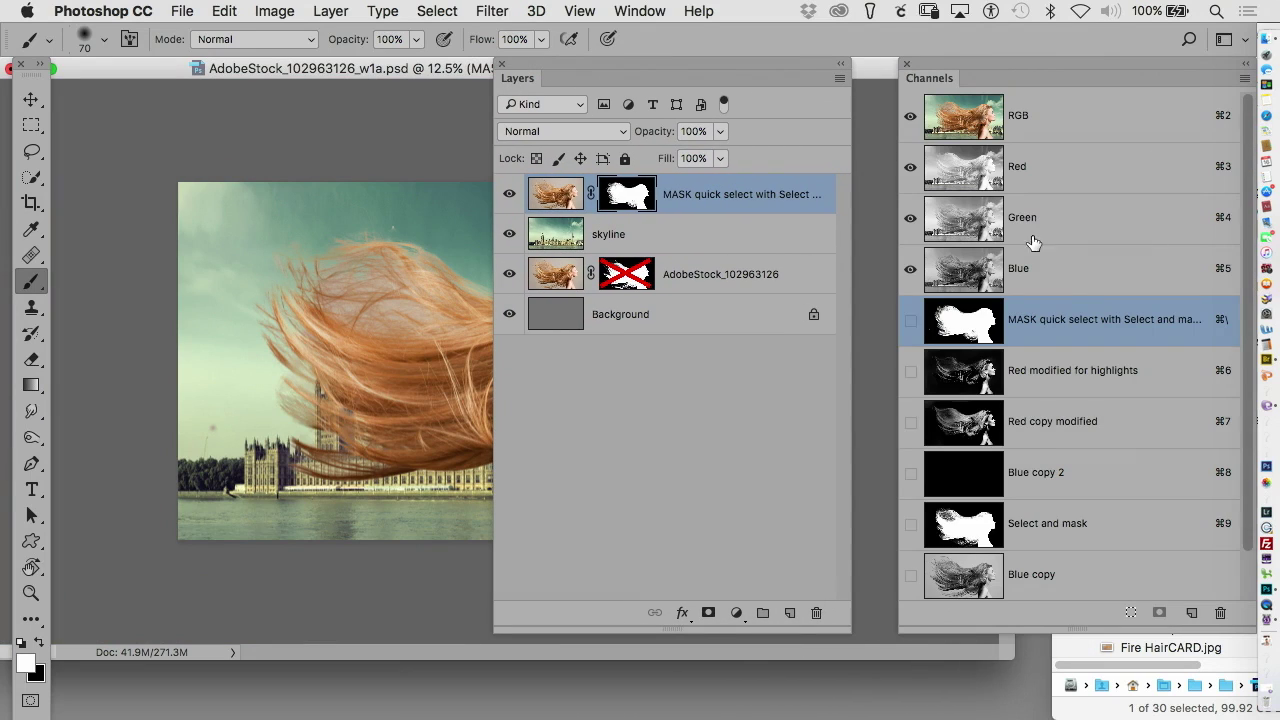
pyautogui.moveTo(627, 196); pyautogui.dragTo(816, 612)
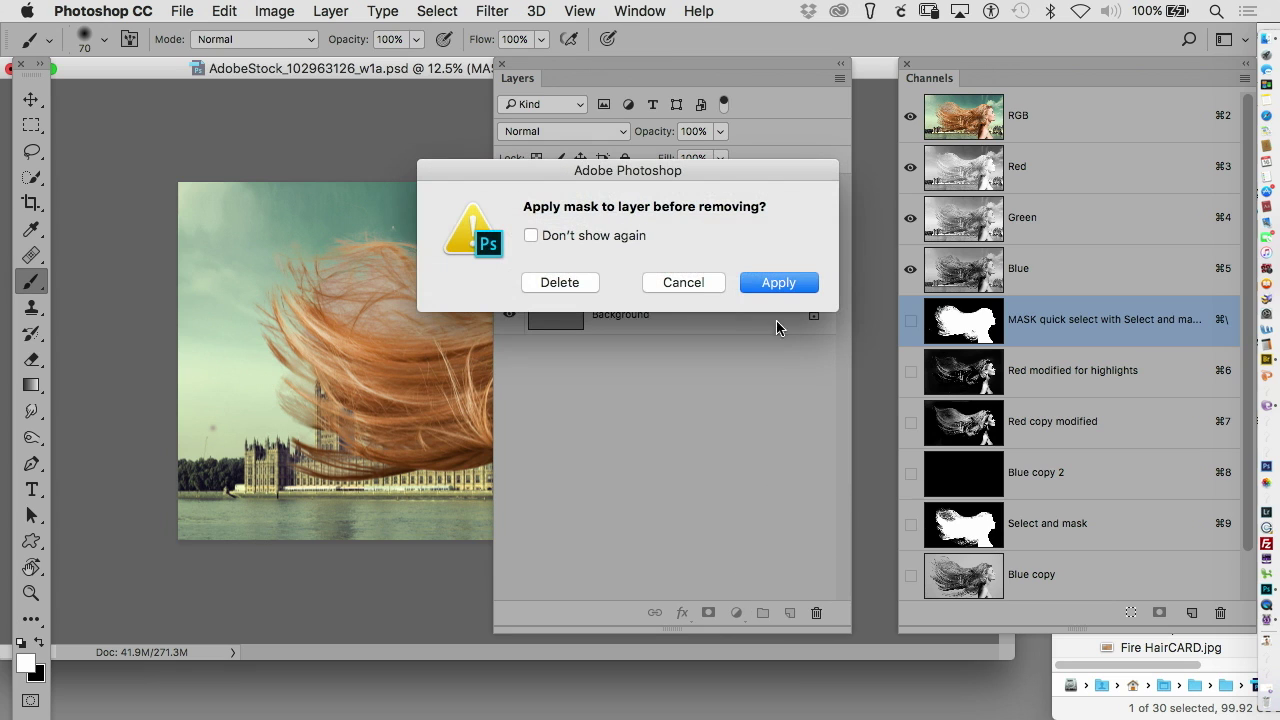
pyautogui.click(559, 282)
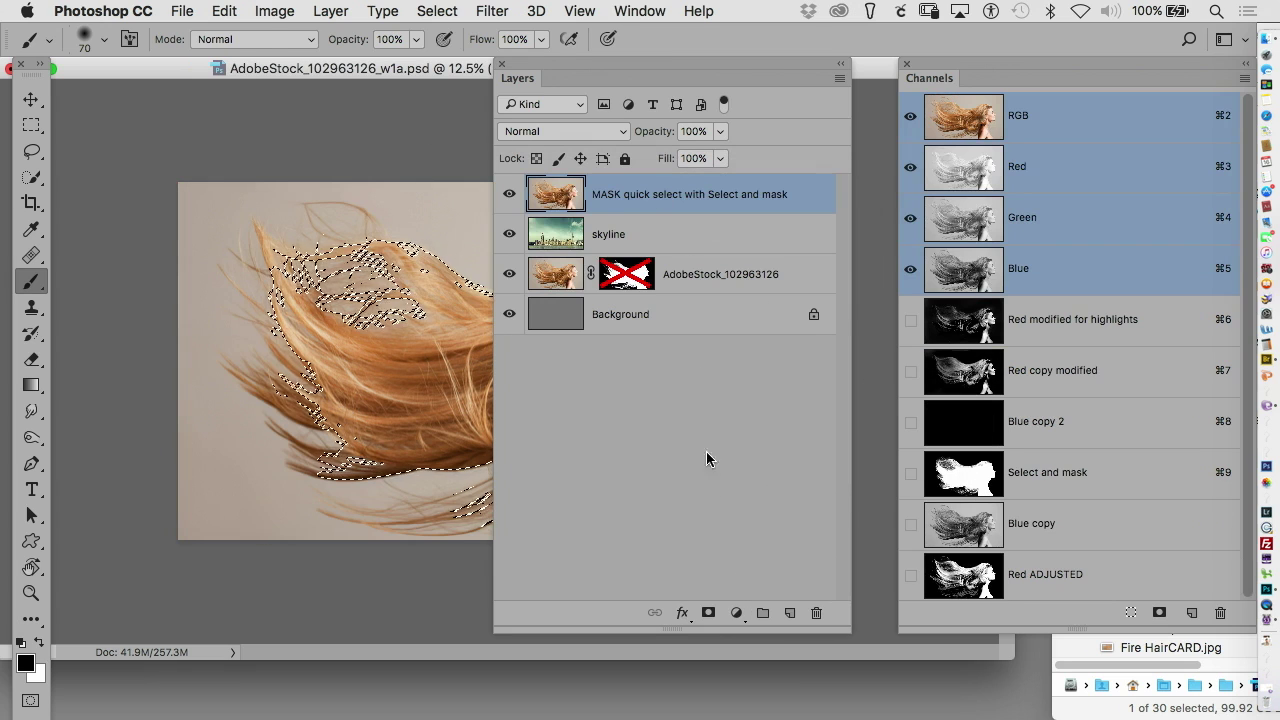
# - Add a new mask to the top layer from the loaded hair selection and uncover the composite for viewing
pyautogui.click(708, 612)
pyautogui.moveTo(555, 83); pyautogui.dragTo(914, 85)
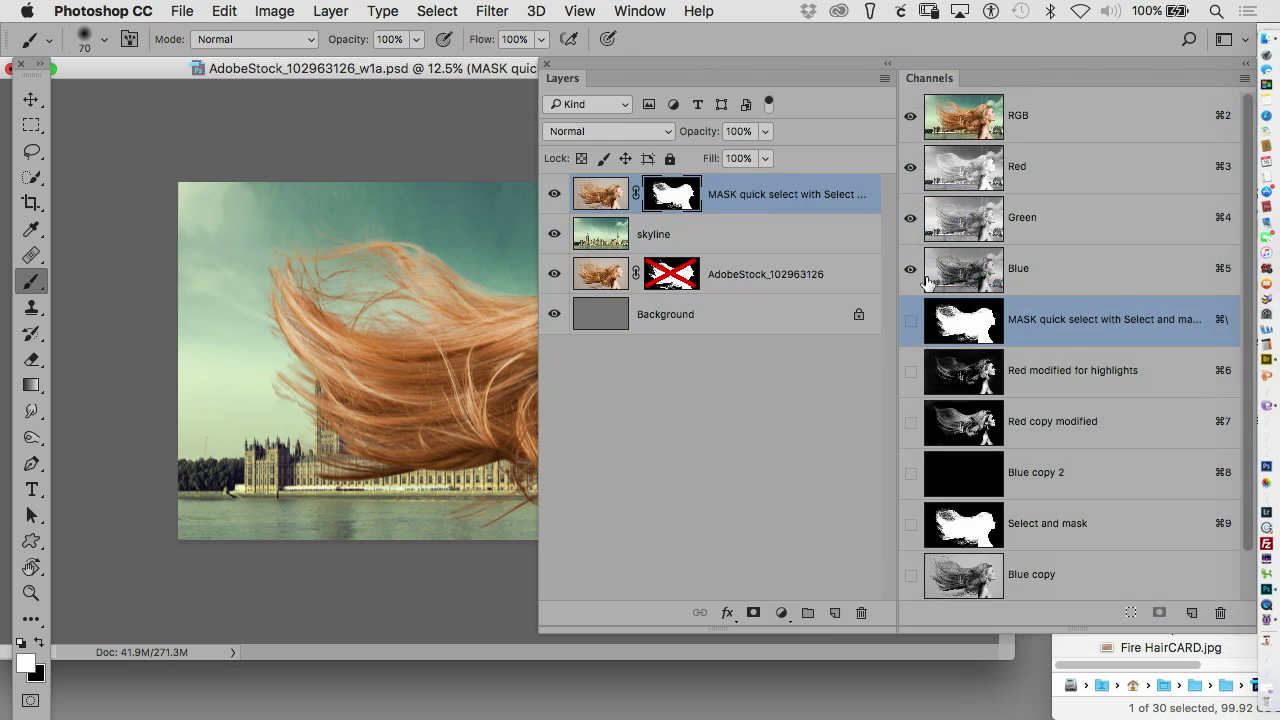
pyautogui.moveTo(585, 76); pyautogui.dragTo(992, 94)
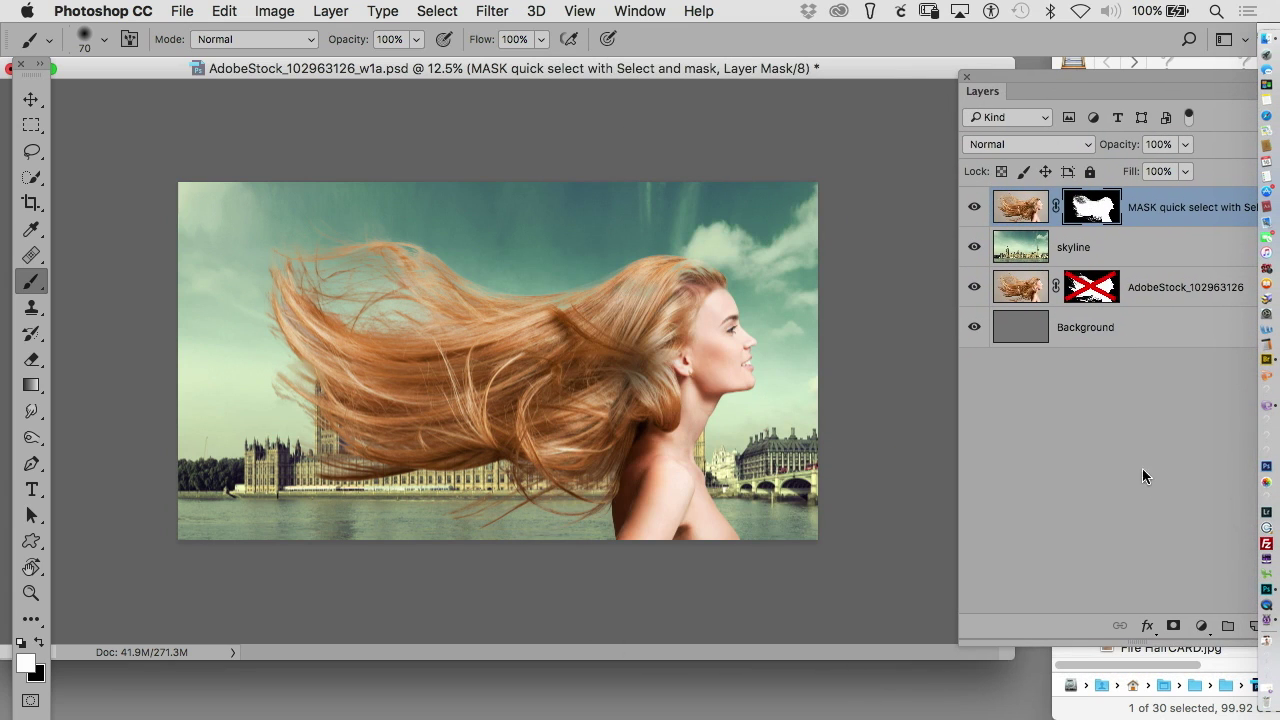
pyautogui.click(1094, 674)
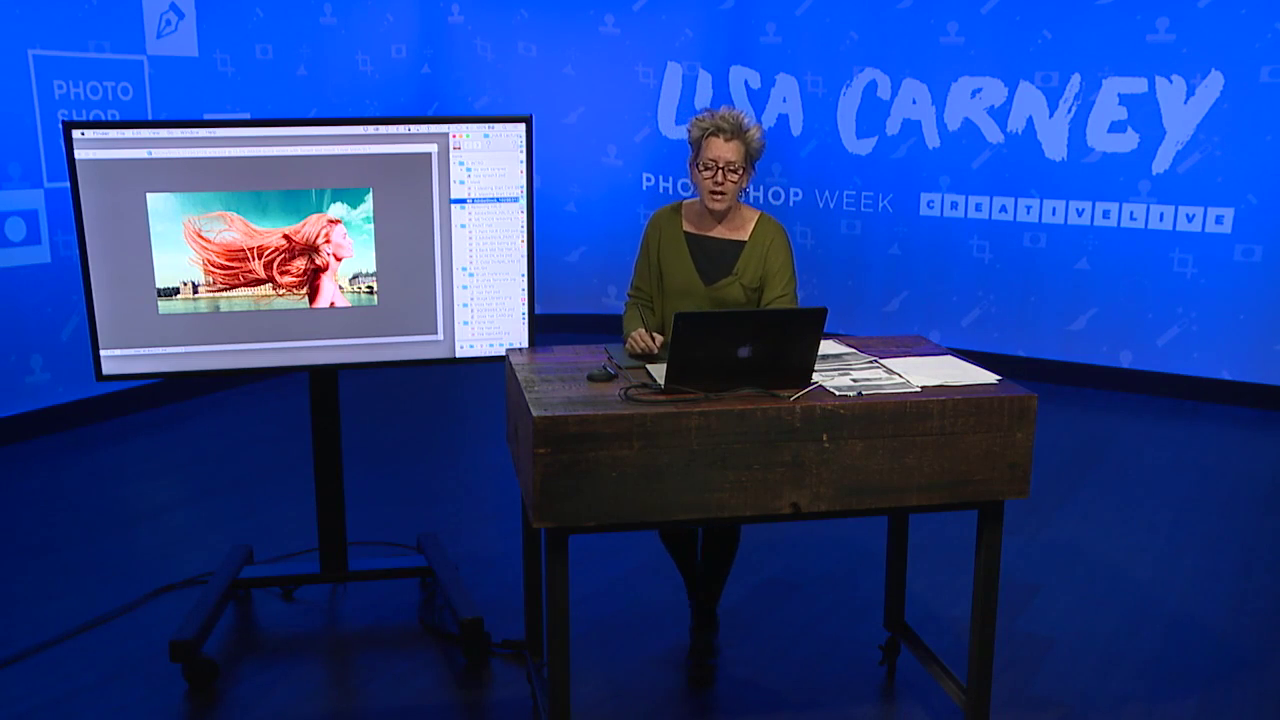
pyautogui.press('super+Tab')
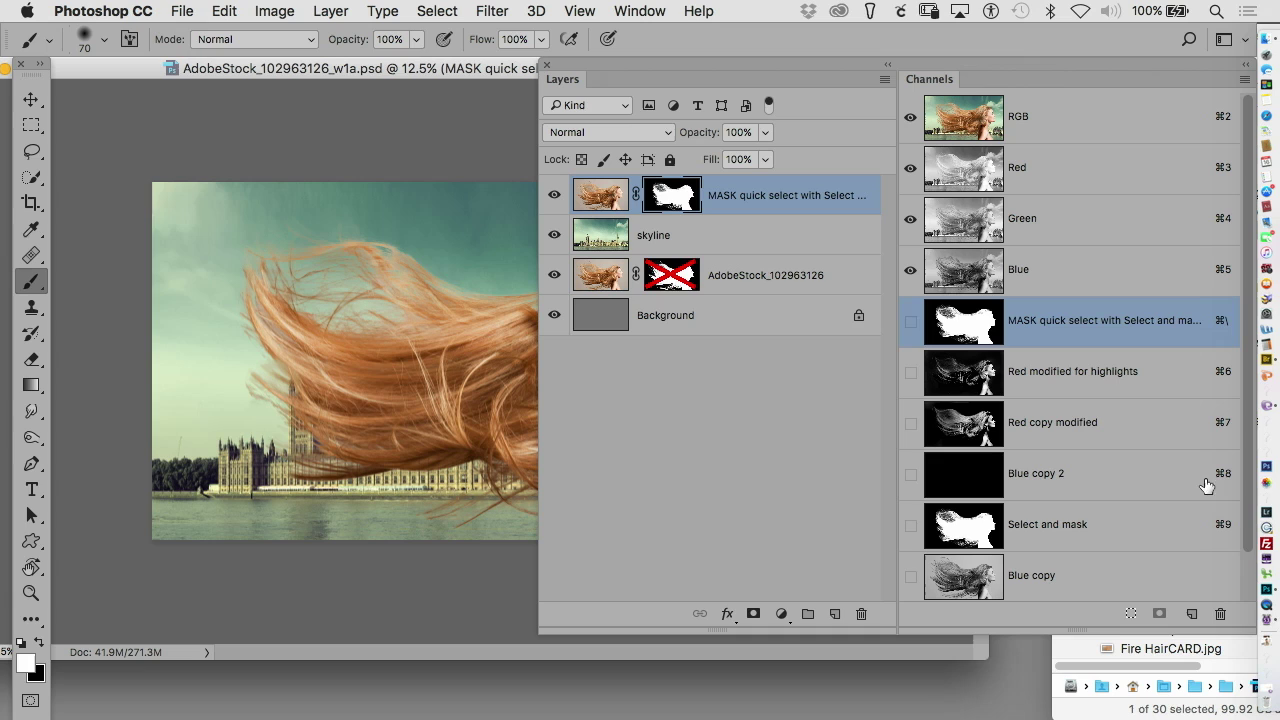
# - Delete all the saved alpha channels, including Blue copy, Select and mask, Blue copy 2, Red copy modified and Red modified for highlights
pyautogui.moveTo(1205, 582); pyautogui.dragTo(1220, 610)
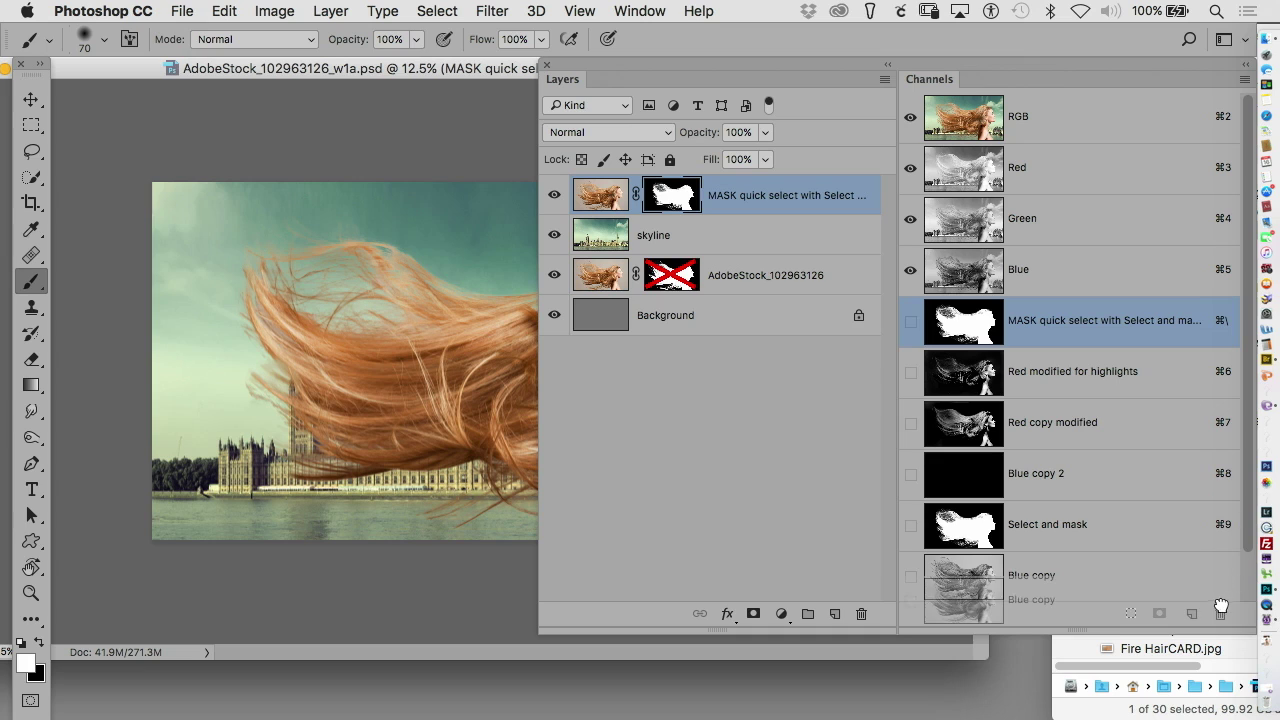
pyautogui.moveTo(1200, 541); pyautogui.dragTo(1220, 613)
pyautogui.moveTo(1157, 495); pyautogui.dragTo(1220, 613)
pyautogui.moveTo(1114, 449); pyautogui.dragTo(1220, 613)
pyautogui.moveTo(1085, 378); pyautogui.dragTo(1220, 613)
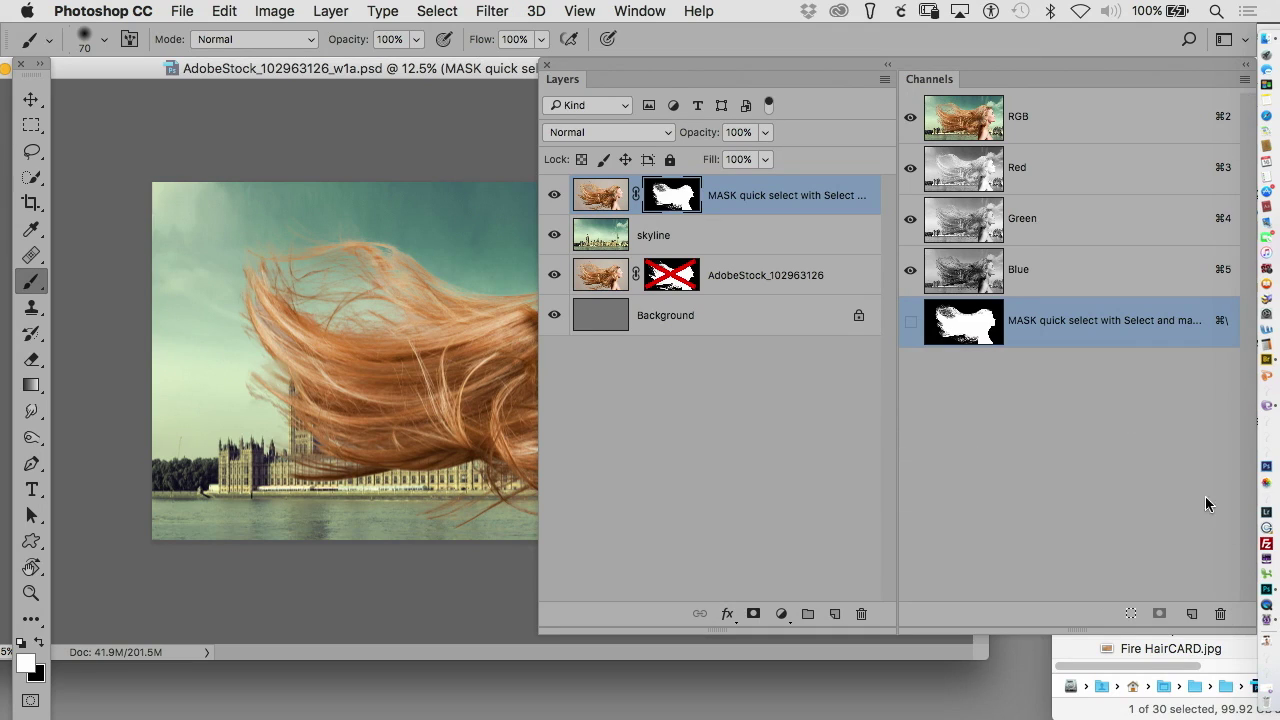
# - Select the RGB composite channel and re-enable the disabled mask on the AdobeStock_102963126 layer
pyautogui.click(1042, 122)
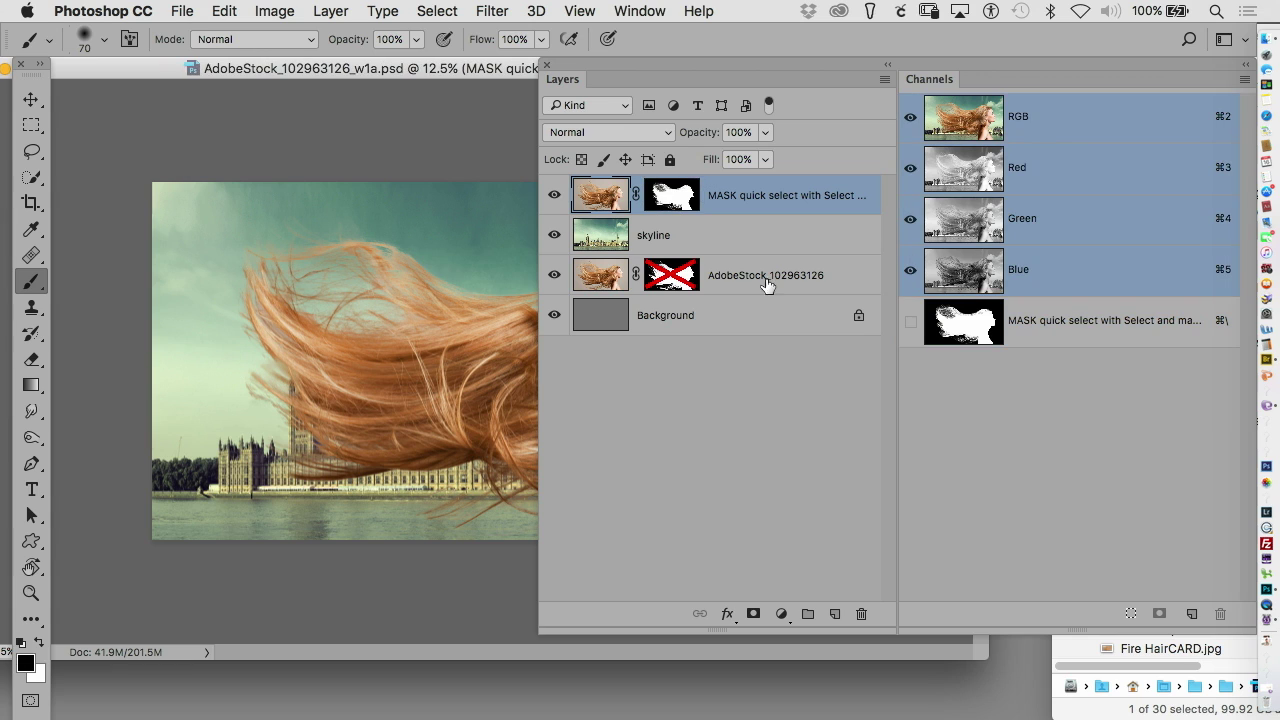
pyautogui.keyDown('shift'); pyautogui.click(668, 279); pyautogui.keyUp('shift')
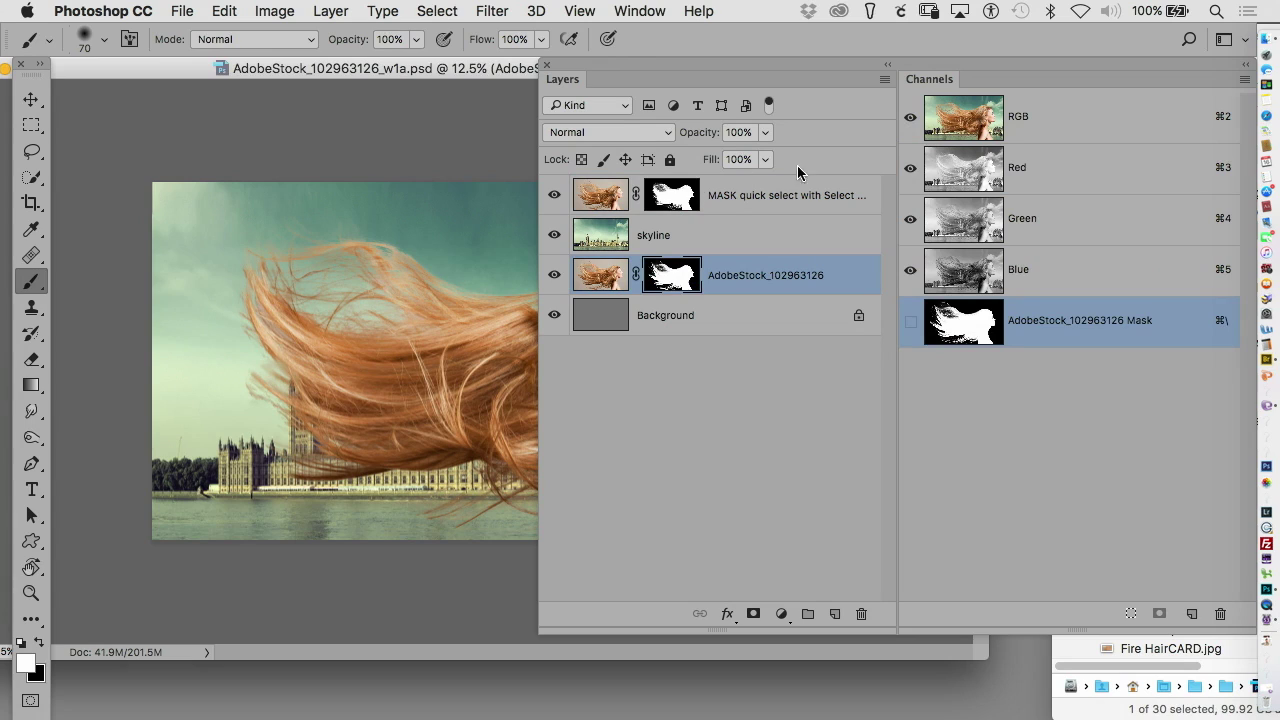
# - View the composite's Blue, Green and Red channels individually, and return to the full RGB view
pyautogui.click(1058, 266)
pyautogui.moveTo(910, 219); pyautogui.dragTo(910, 168)
pyautogui.moveTo(594, 60); pyautogui.dragTo(697, 64)
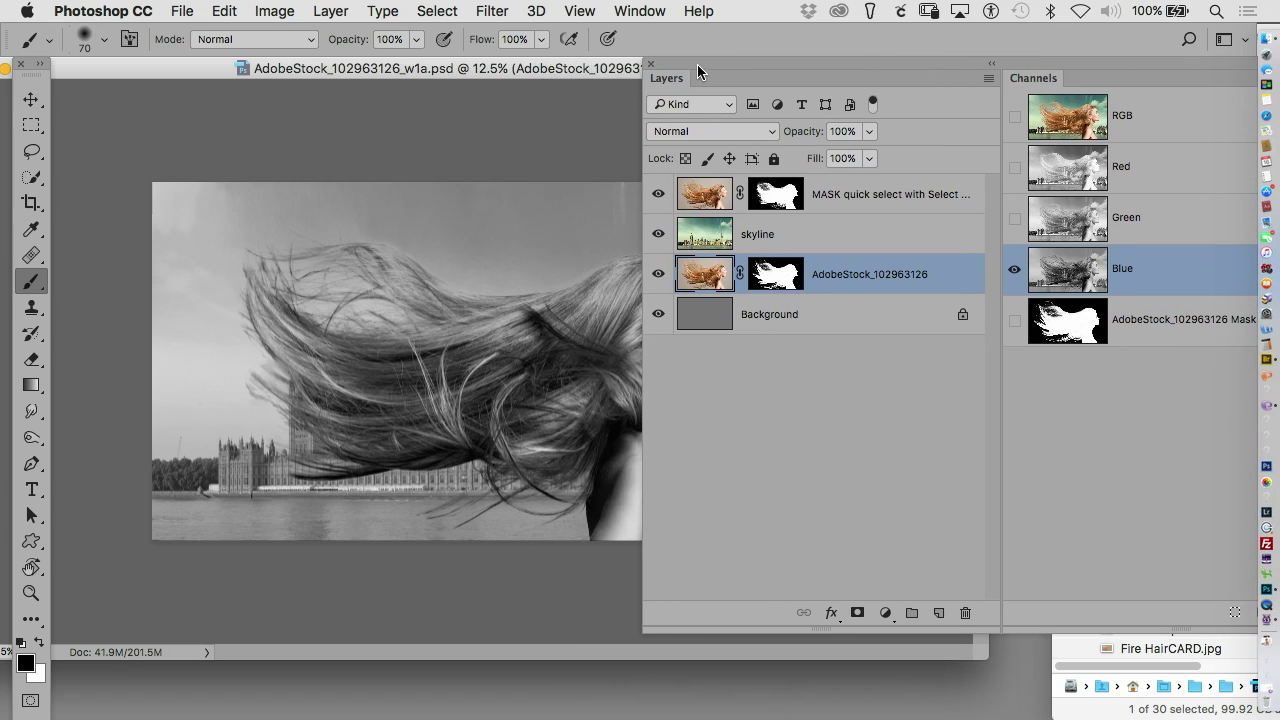
pyautogui.click(1150, 235)
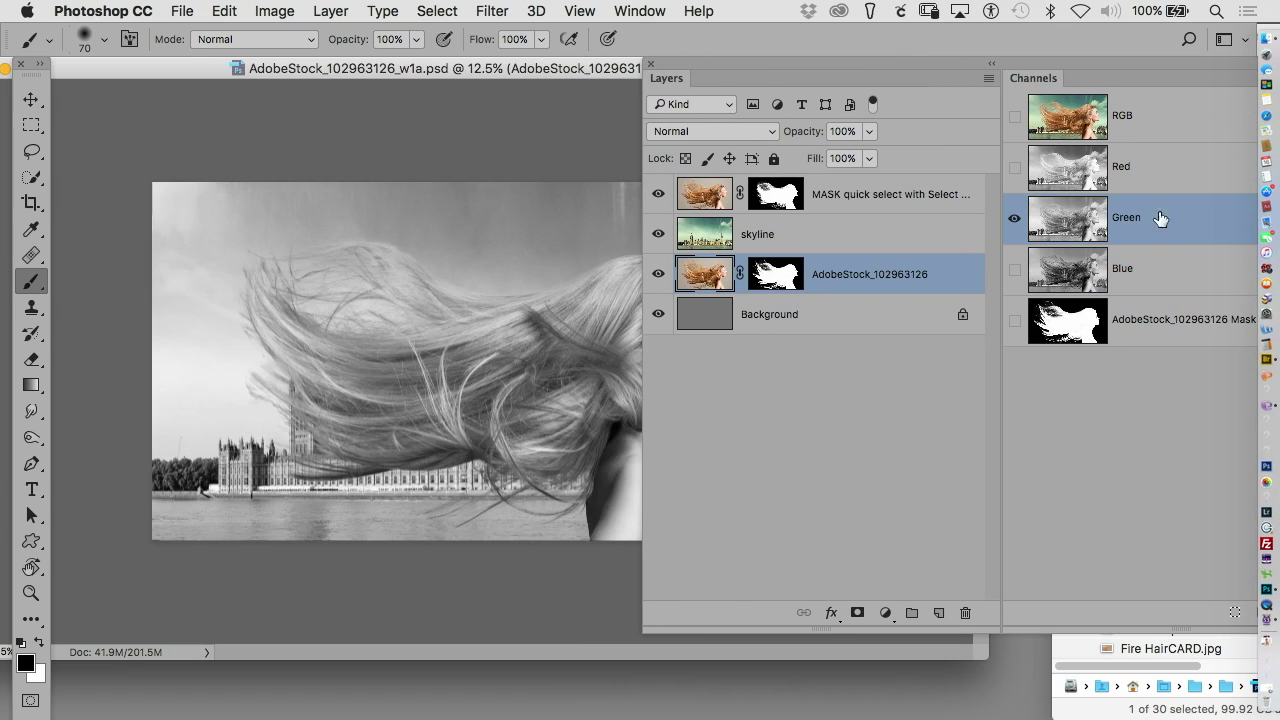
pyautogui.click(1148, 165)
pyautogui.click(1146, 125)
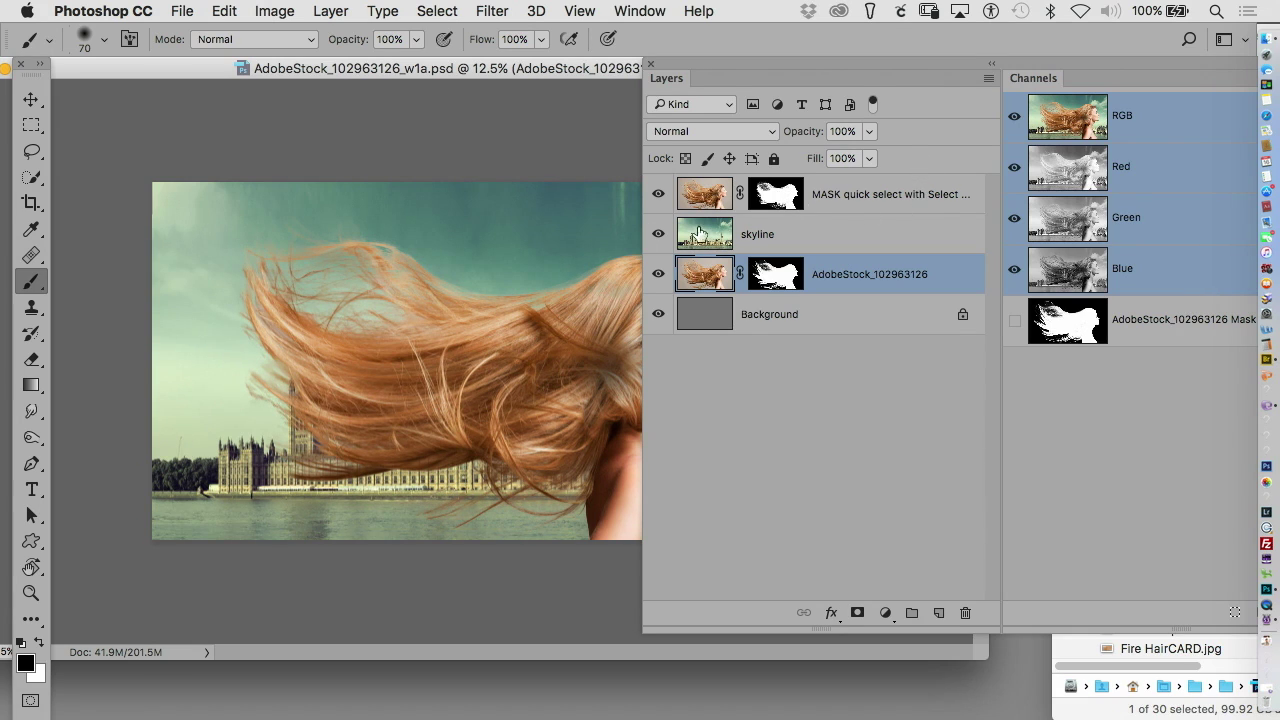
# - Hide the skyline and AdobeStock_102963126 layers, leaving the masked woman over the grey Background
pyautogui.moveTo(657, 234); pyautogui.dragTo(668, 281)
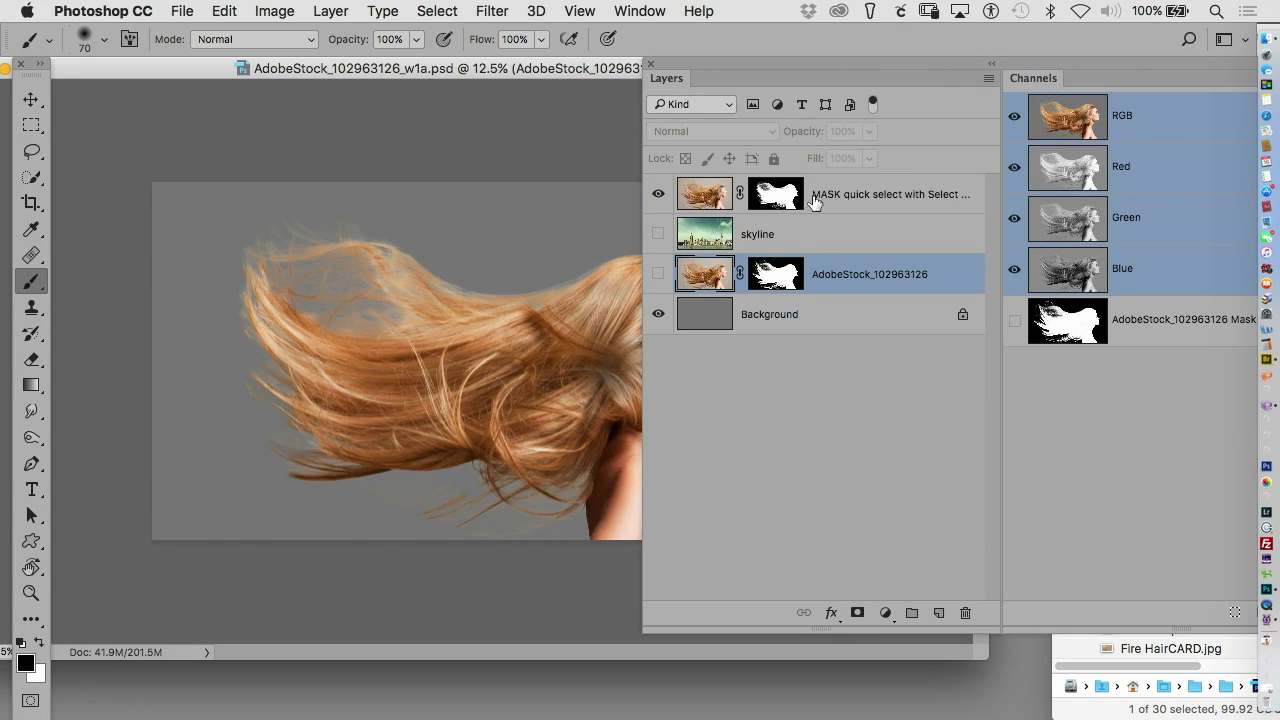
pyautogui.moveTo(614, 70); pyautogui.dragTo(505, 57)
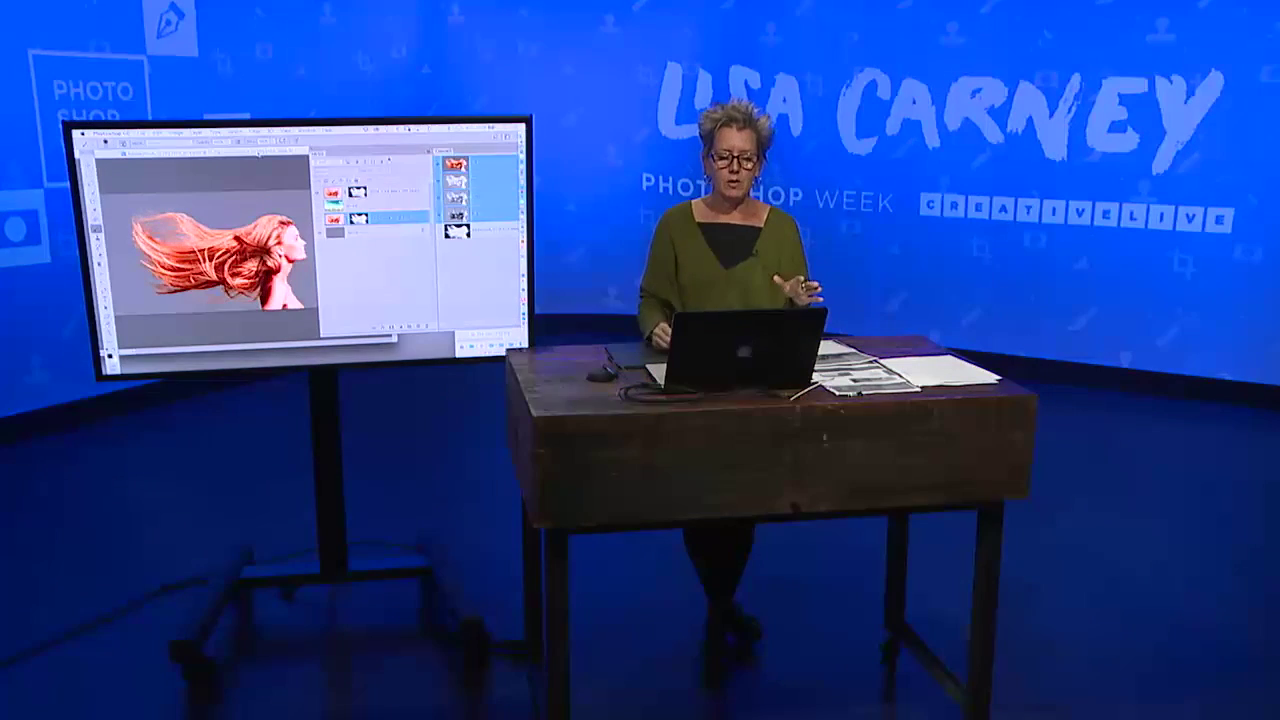
# - Show the skyline layer and examine the masked hair against it, from the wispy upper strands to the crown and face
pyautogui.click(320, 207)
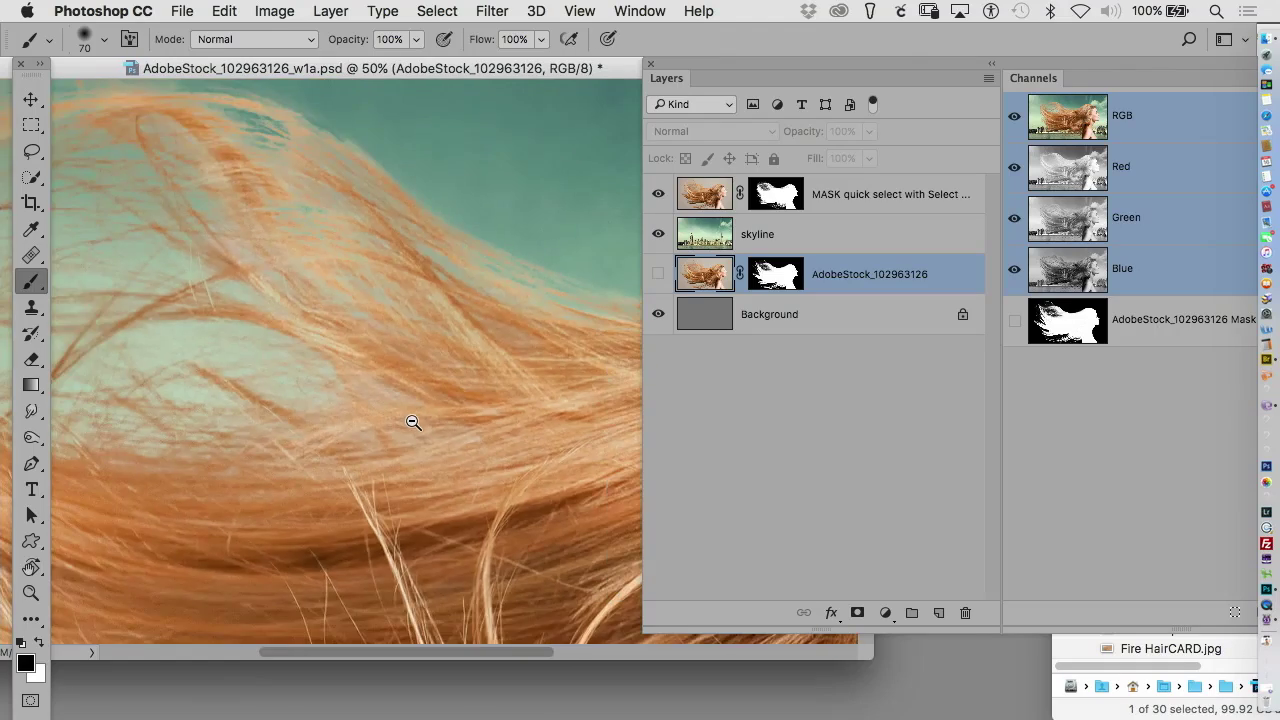
pyautogui.hotkey('ctrl', '-')
pyautogui.hotkey('ctrl', '-')
pyautogui.moveTo(423, 417); pyautogui.dragTo(352, 400)
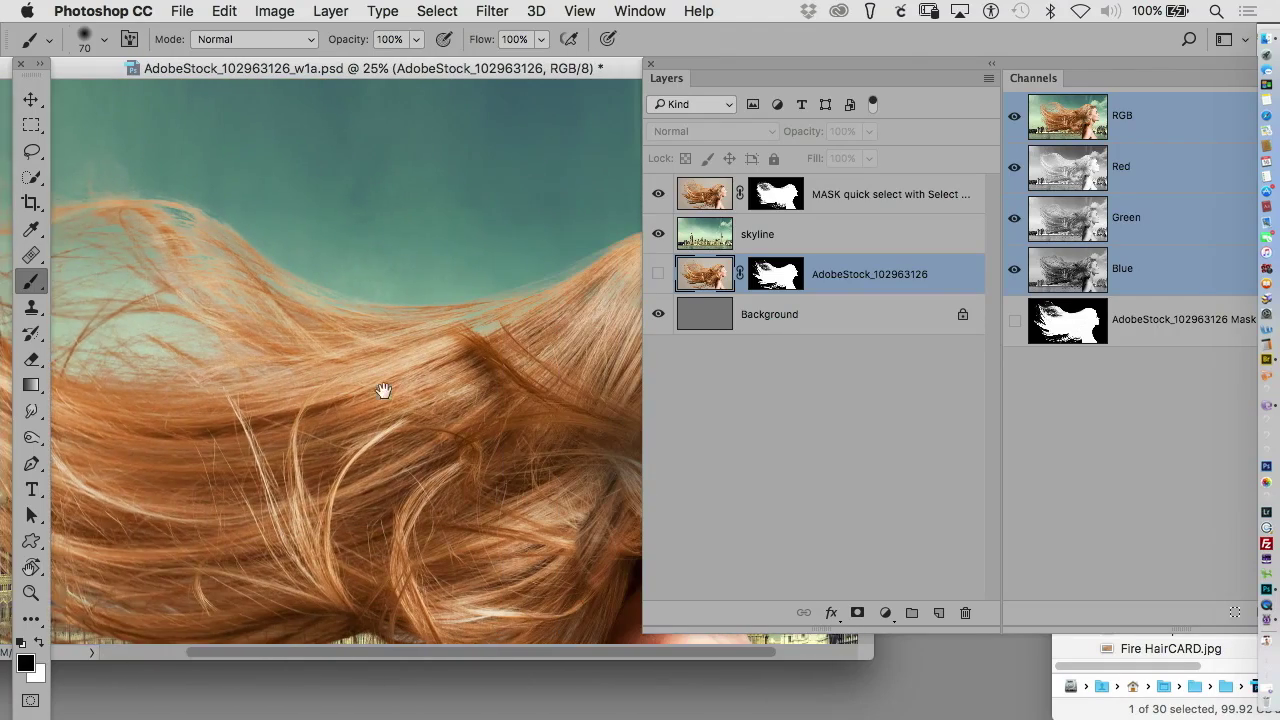
pyautogui.hscroll(5, 352, 400)
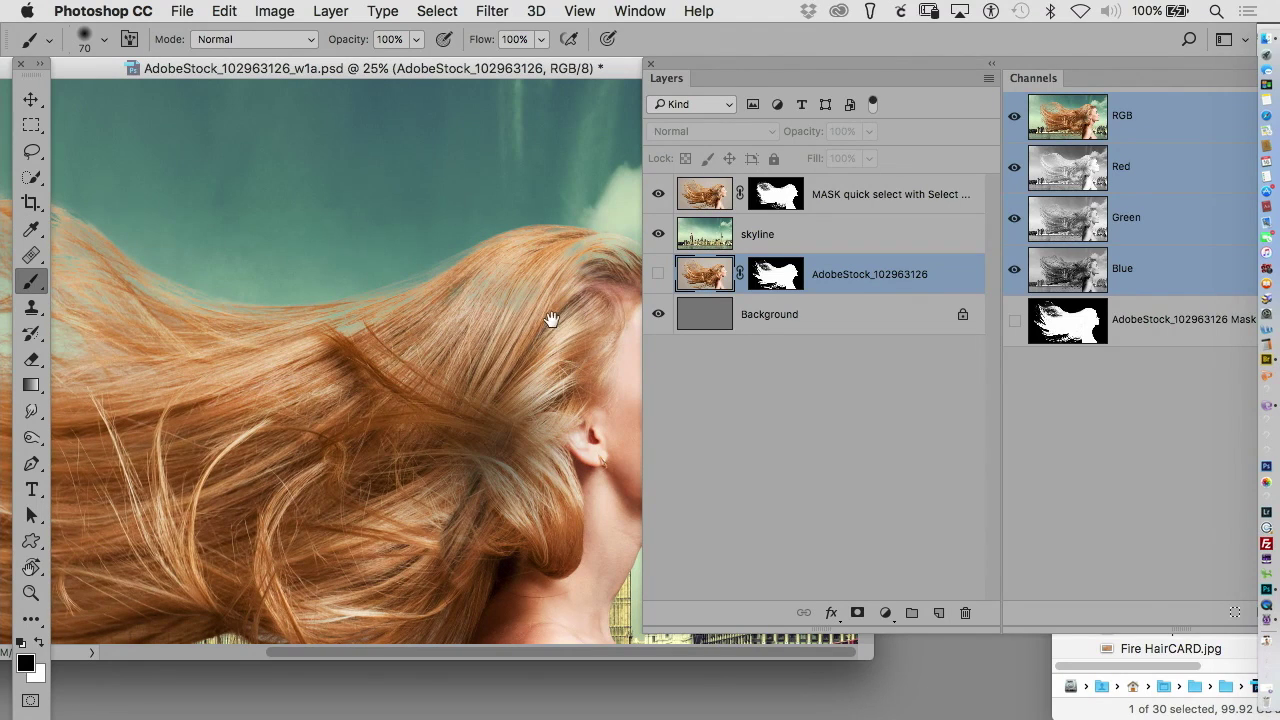
pyautogui.click(519, 344)
pyautogui.click(519, 344)
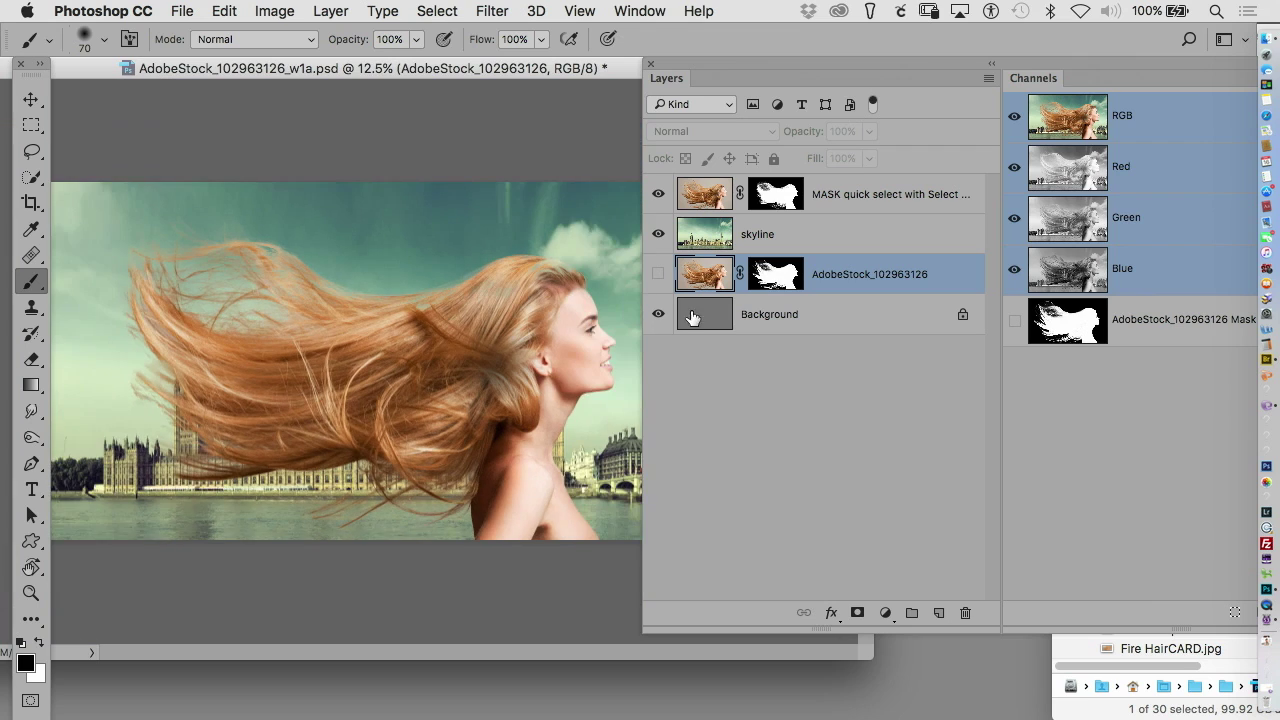
# - Hide the skyline layer and disable the top layer's mask to reveal the original studio photo
pyautogui.click(658, 234)
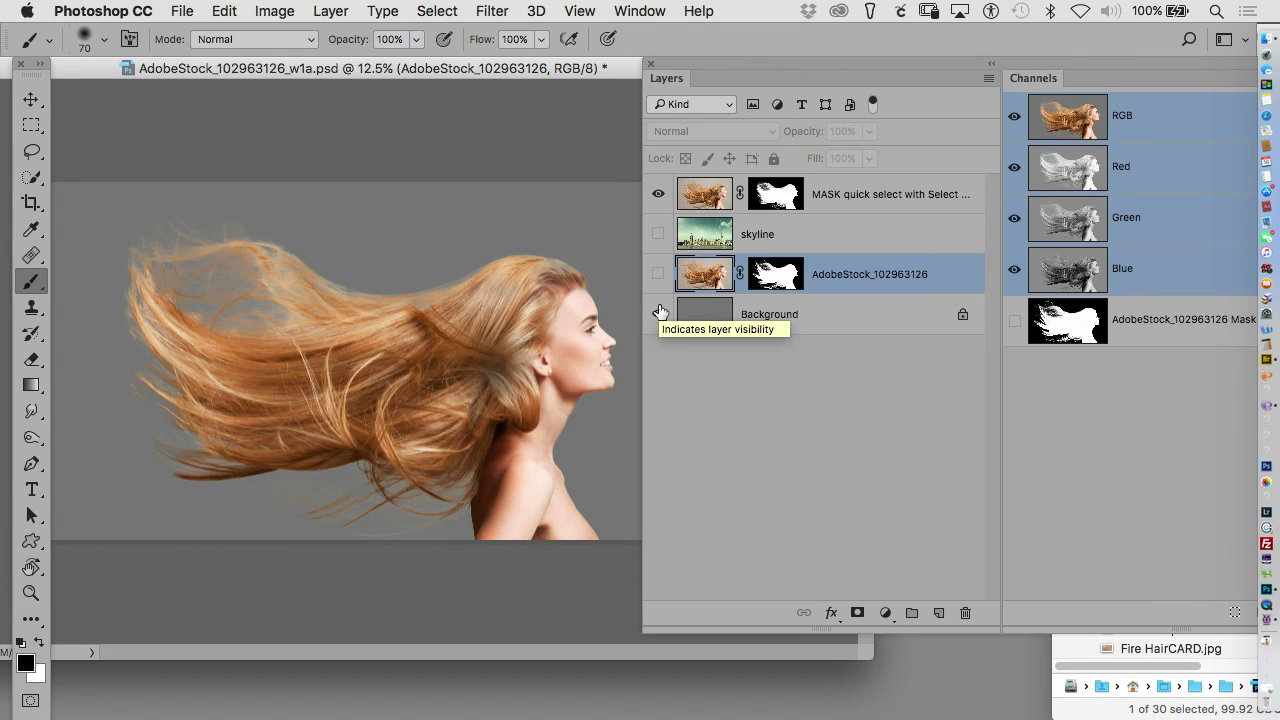
pyautogui.click(658, 313)
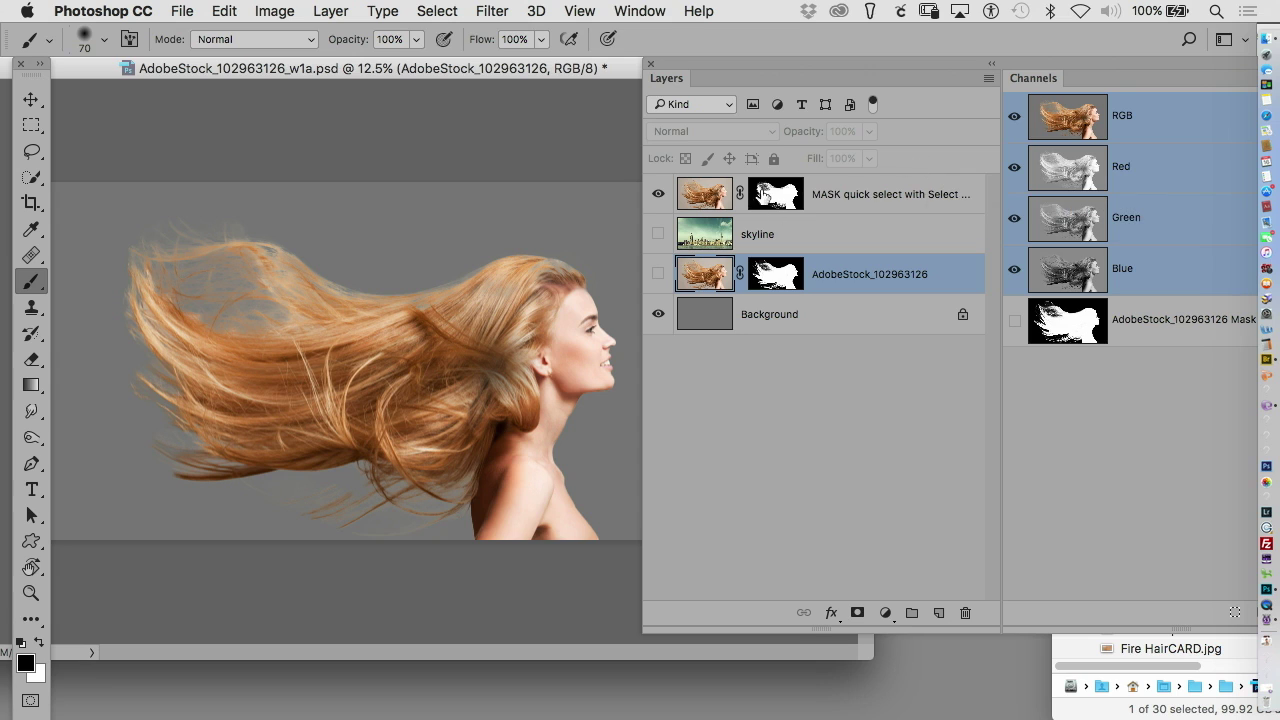
pyautogui.keyDown('shift'); pyautogui.click(773, 197); pyautogui.keyUp('shift')
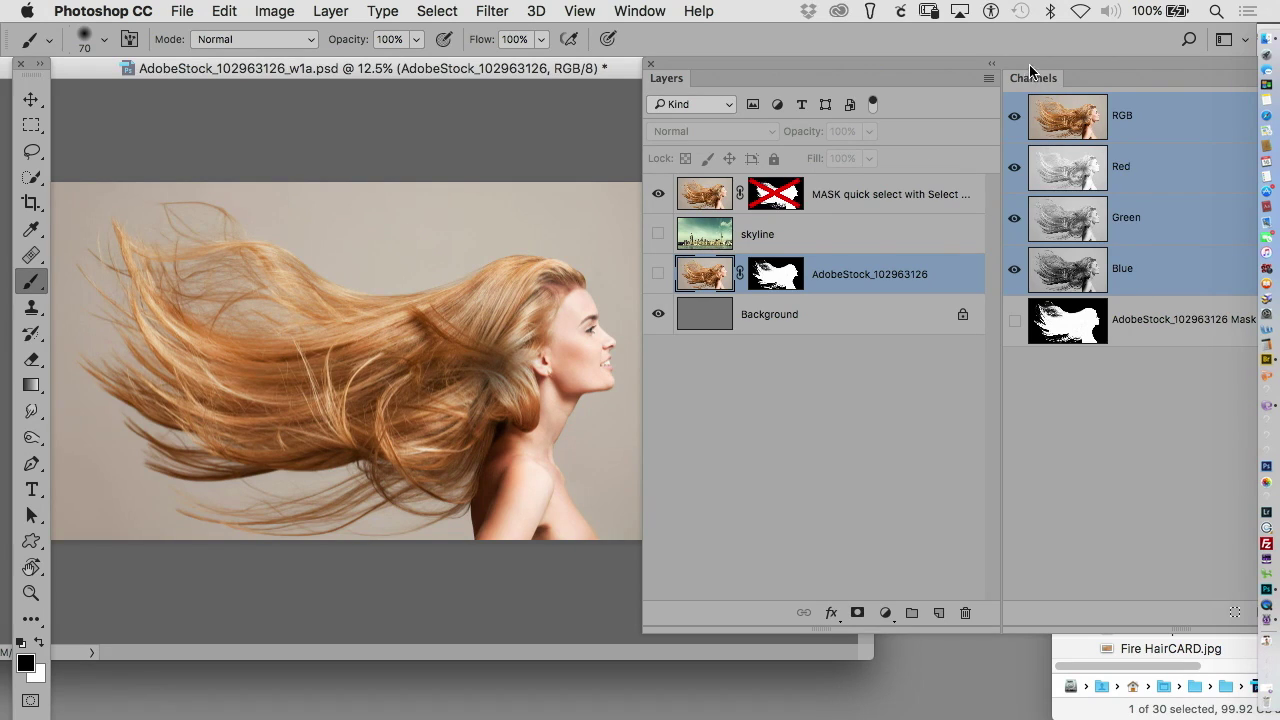
# - Compare the Blue, Green and Red channels of the studio photo for contrast between the hair and backdrop
pyautogui.moveTo(1033, 68); pyautogui.dragTo(945, 70)
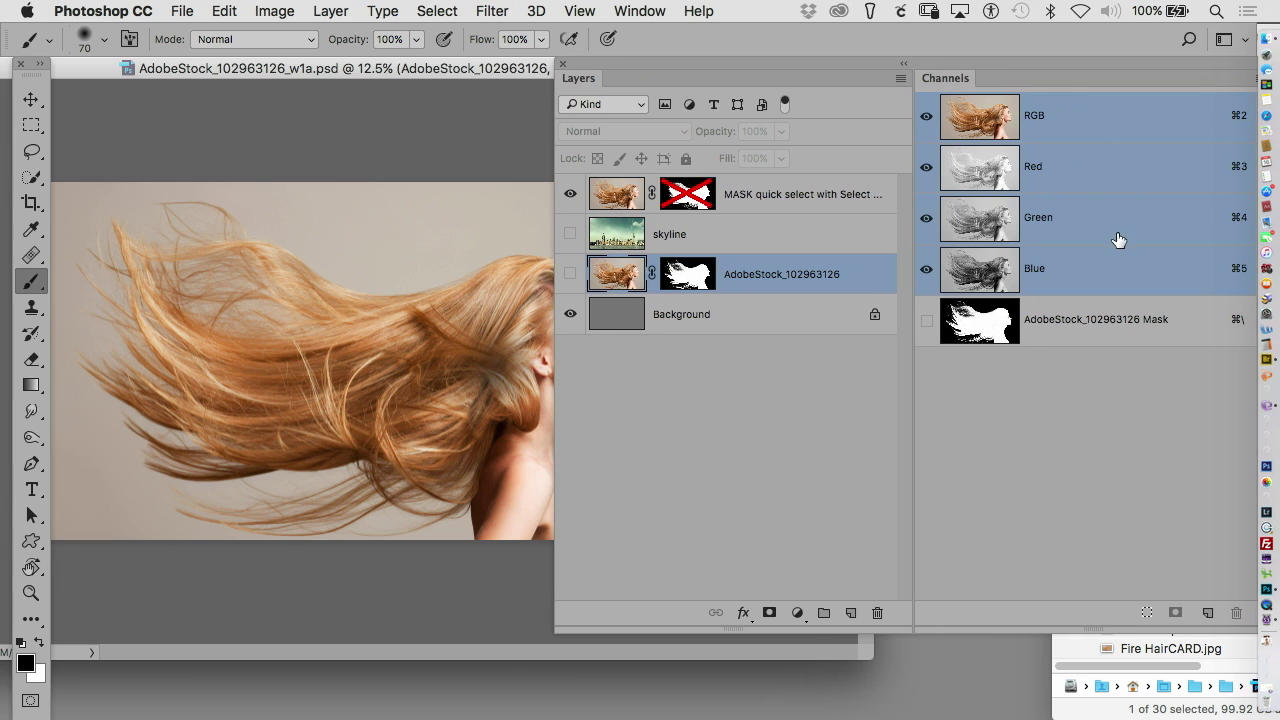
pyautogui.click(926, 218)
pyautogui.click(926, 167)
pyautogui.click(1032, 268)
pyautogui.click(1044, 222)
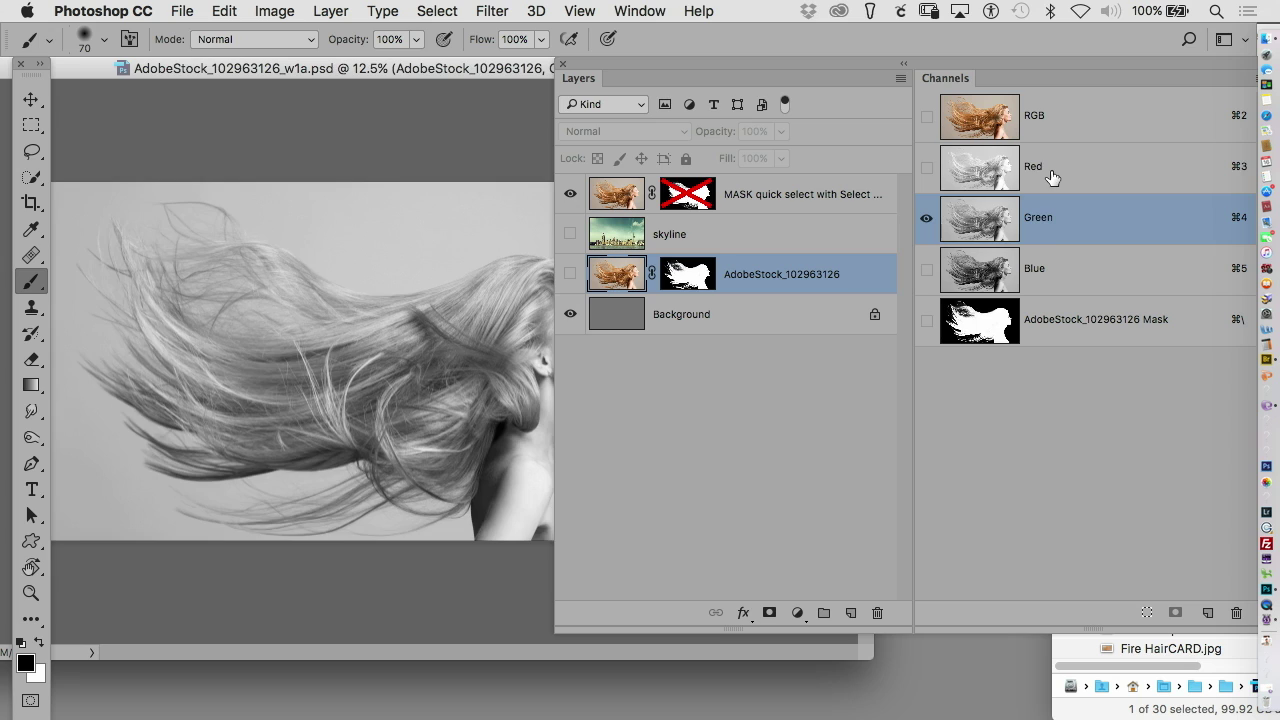
pyautogui.click(1052, 177)
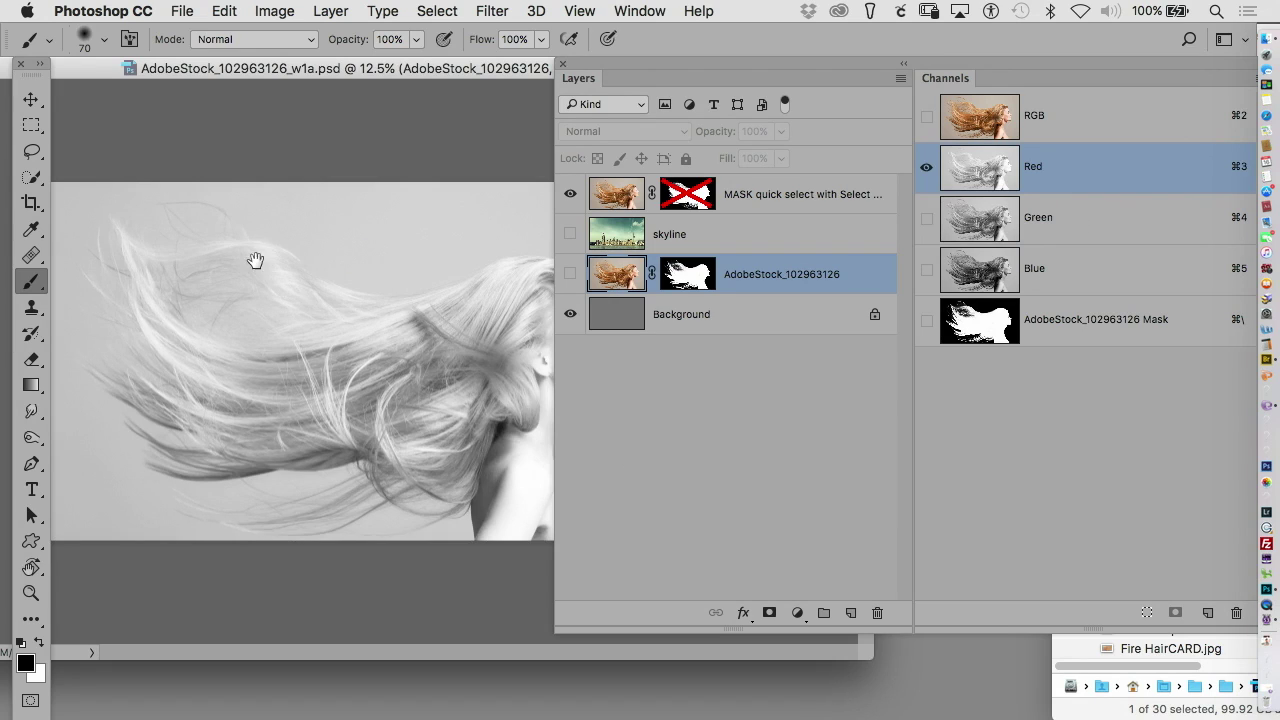
# - Duplicate the Red channel as a new alpha channel
pyautogui.moveTo(1060, 175); pyautogui.dragTo(1208, 614)
pyautogui.press('x')
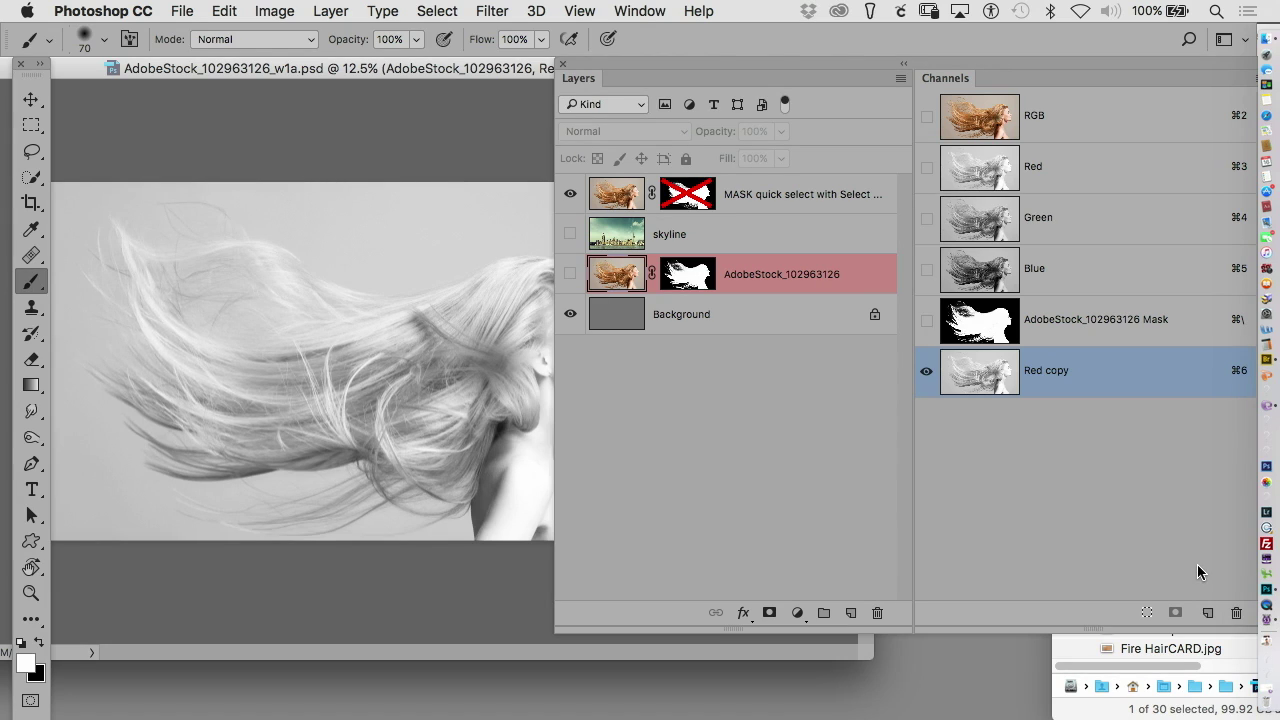
# - Increase the Red copy channel's contrast with Levels, setting the black input to 183 and the midtones to 1.28
pyautogui.press('super+l')
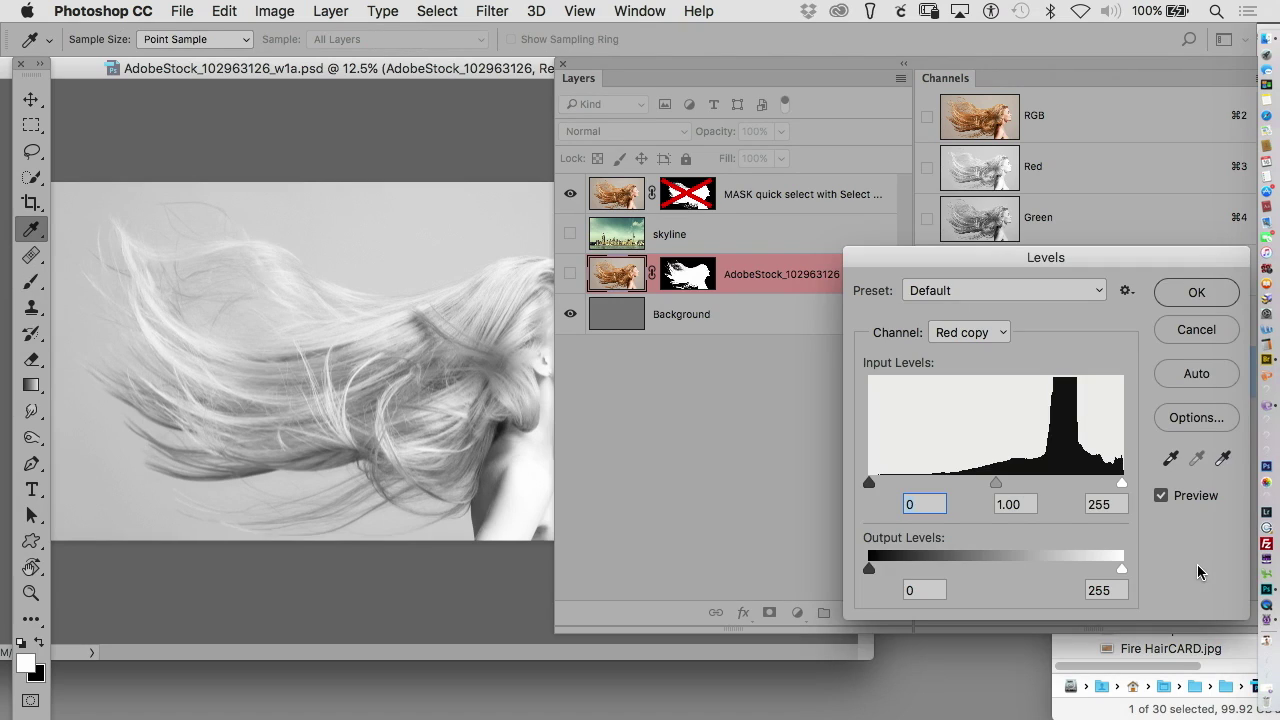
pyautogui.moveTo(1120, 483); pyautogui.dragTo(1084, 483)
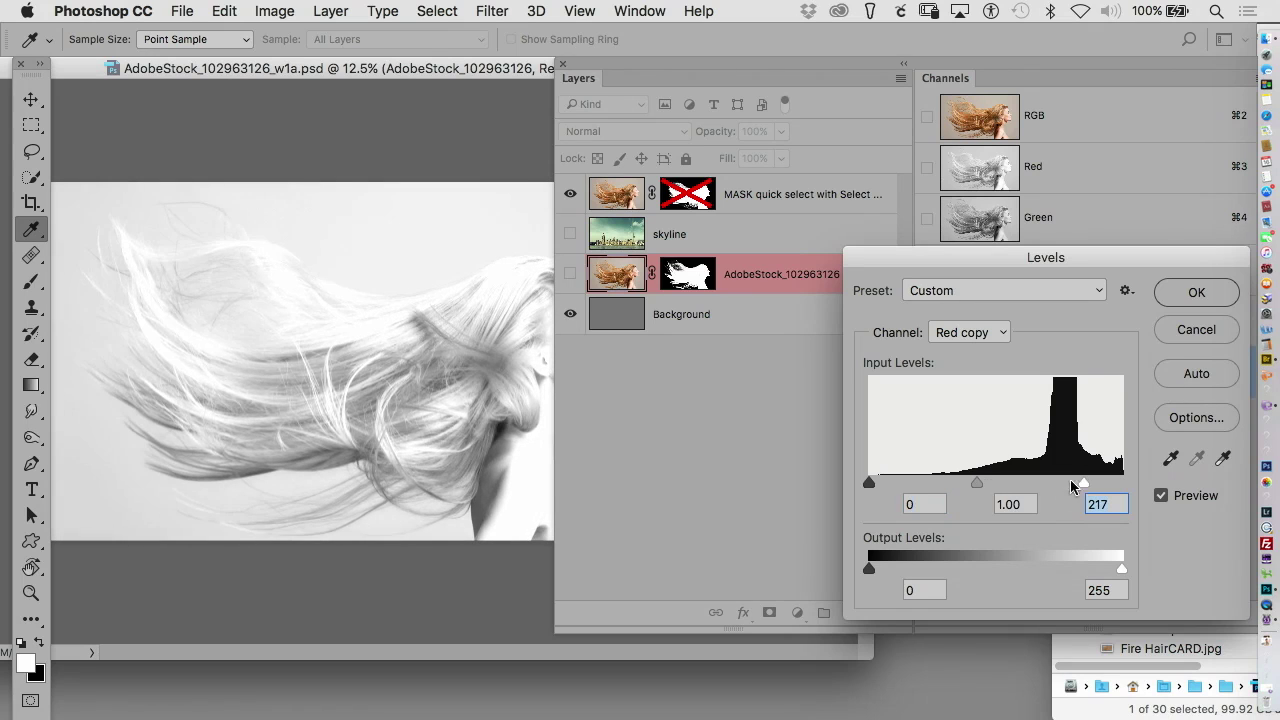
pyautogui.moveTo(869, 483); pyautogui.dragTo(993, 479)
pyautogui.moveTo(1084, 483); pyautogui.dragTo(1121, 483)
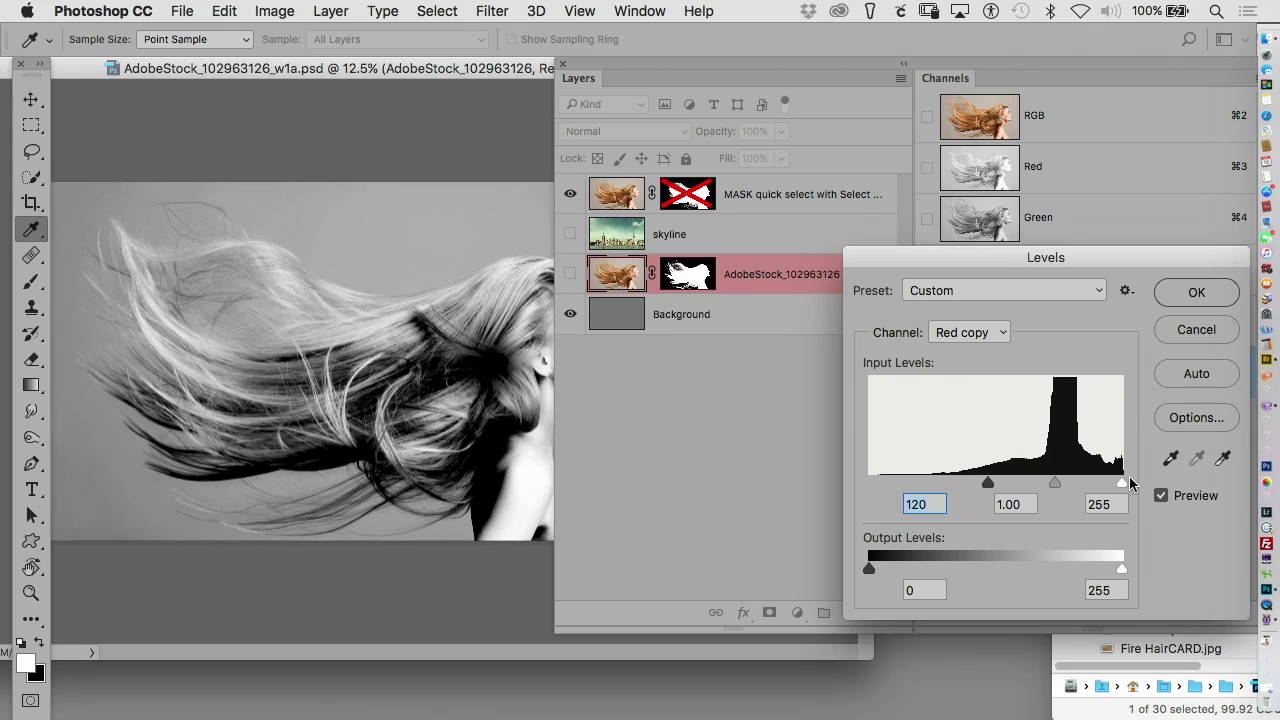
pyautogui.moveTo(988, 483); pyautogui.dragTo(1053, 489)
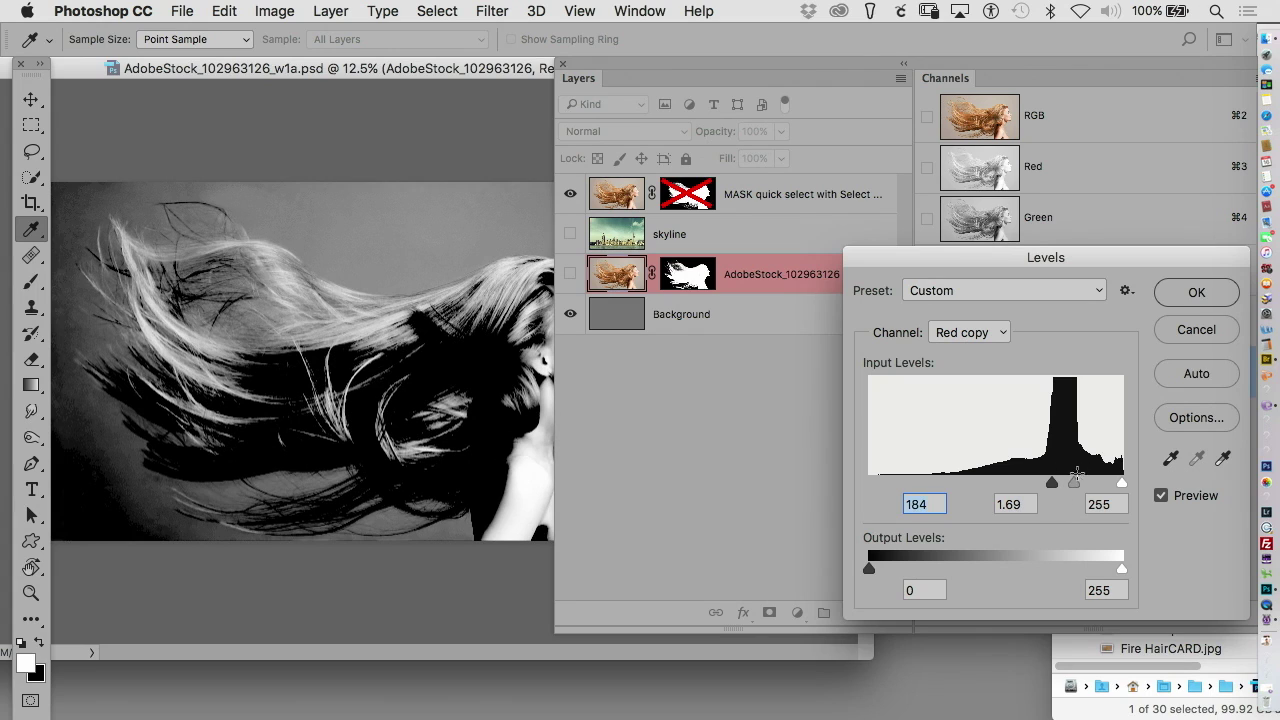
pyautogui.moveTo(1077, 486); pyautogui.dragTo(1050, 488)
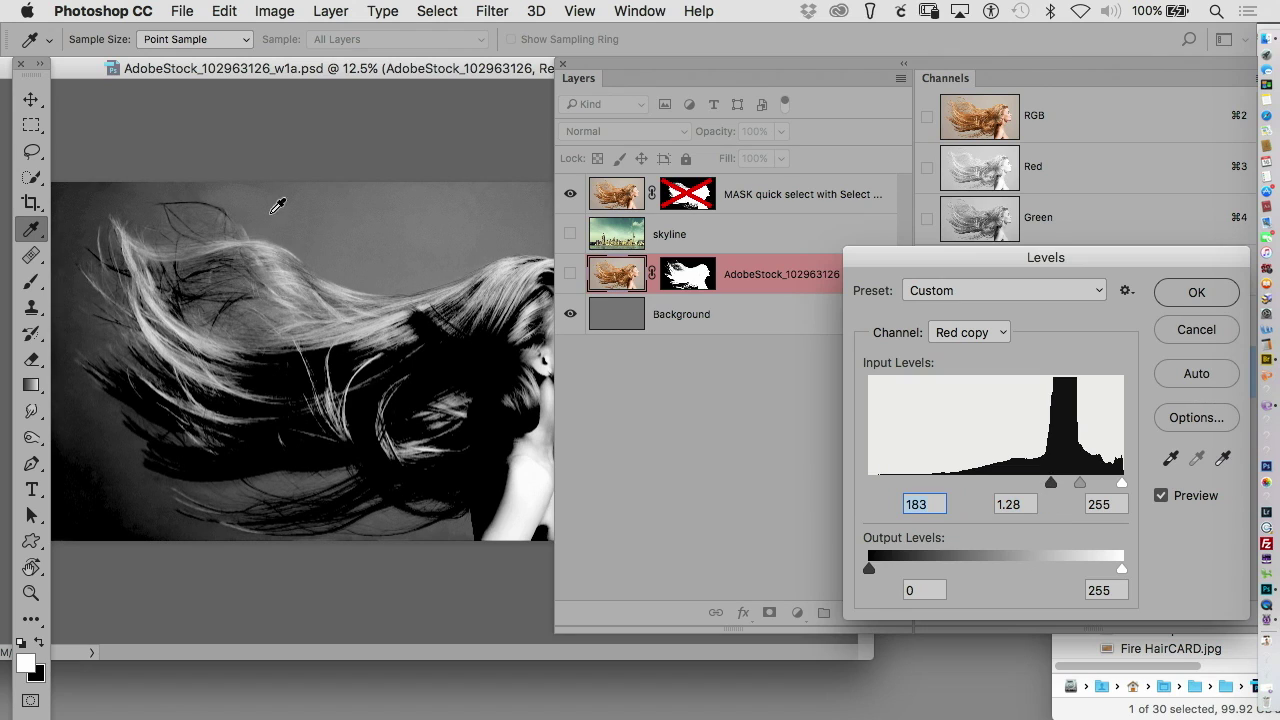
pyautogui.click(1188, 289)
pyautogui.press('b')
pyautogui.moveTo(595, 70); pyautogui.dragTo(811, 70)
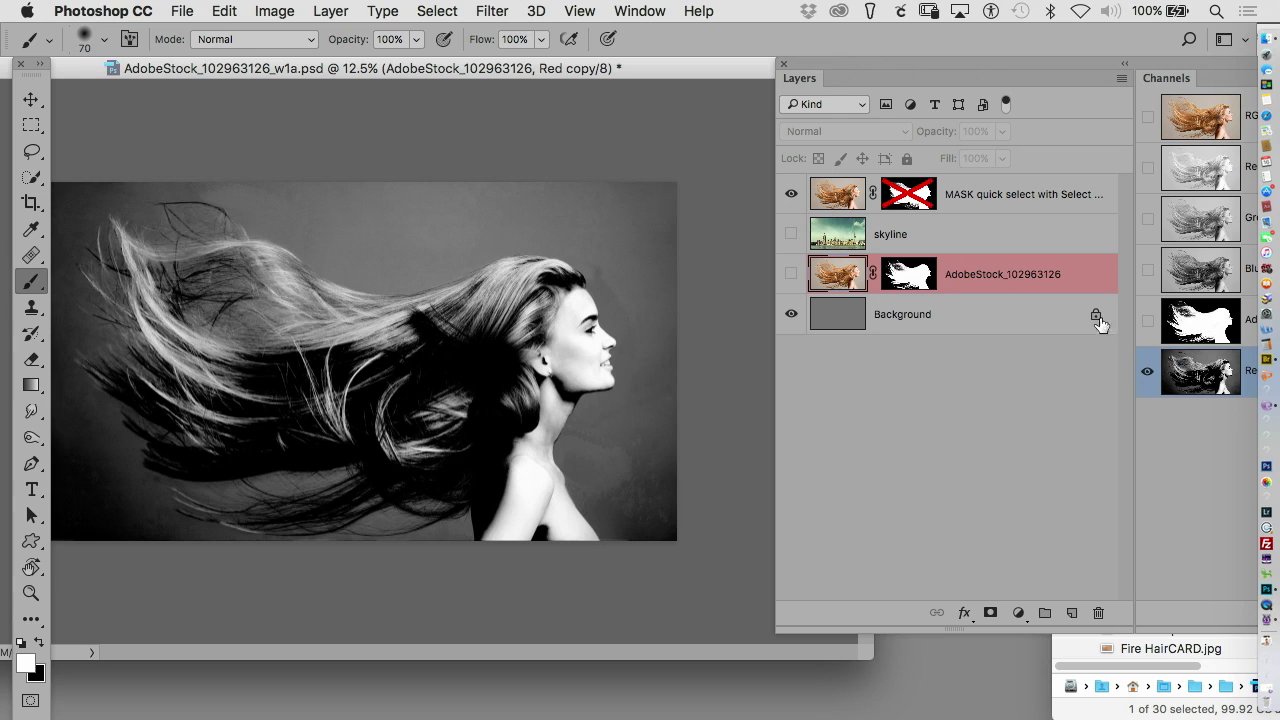
# - Re-enable the top layer's mask and return to the Red copy channel for editing
pyautogui.keyDown('shift'); pyautogui.click(905, 194); pyautogui.keyUp('shift')
pyautogui.moveTo(844, 64); pyautogui.dragTo(571, 76)
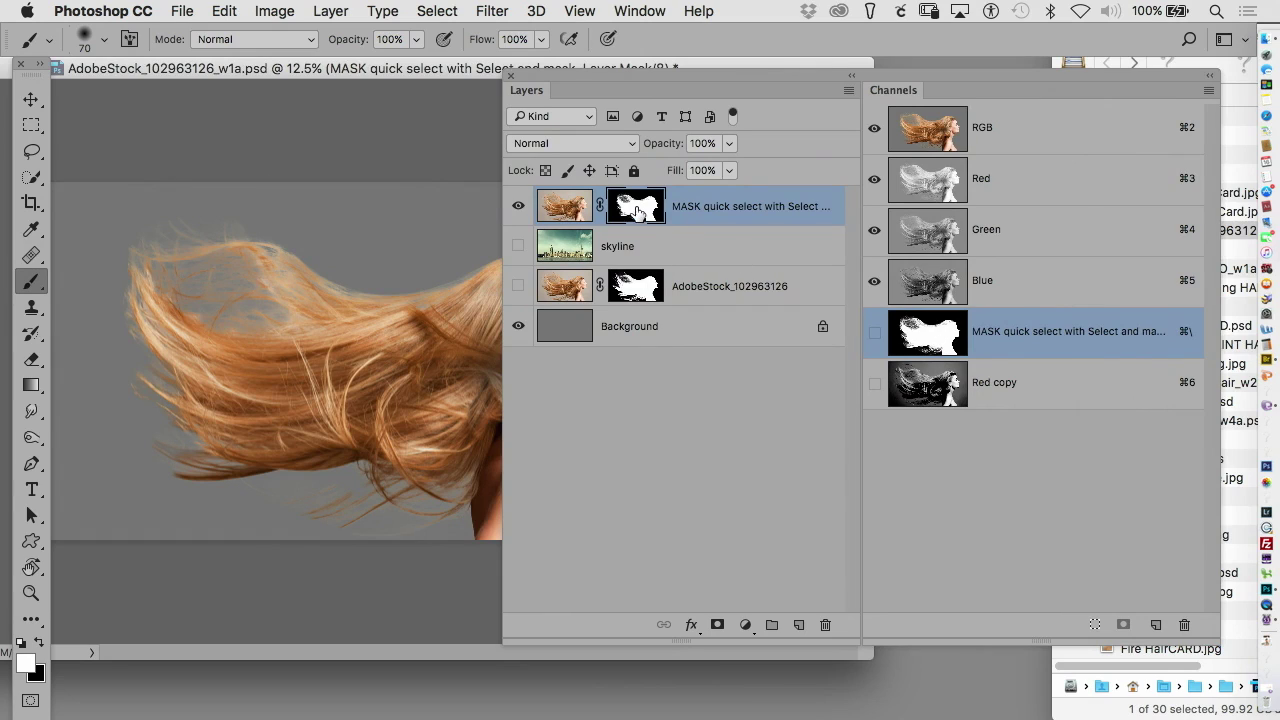
pyautogui.click(912, 390)
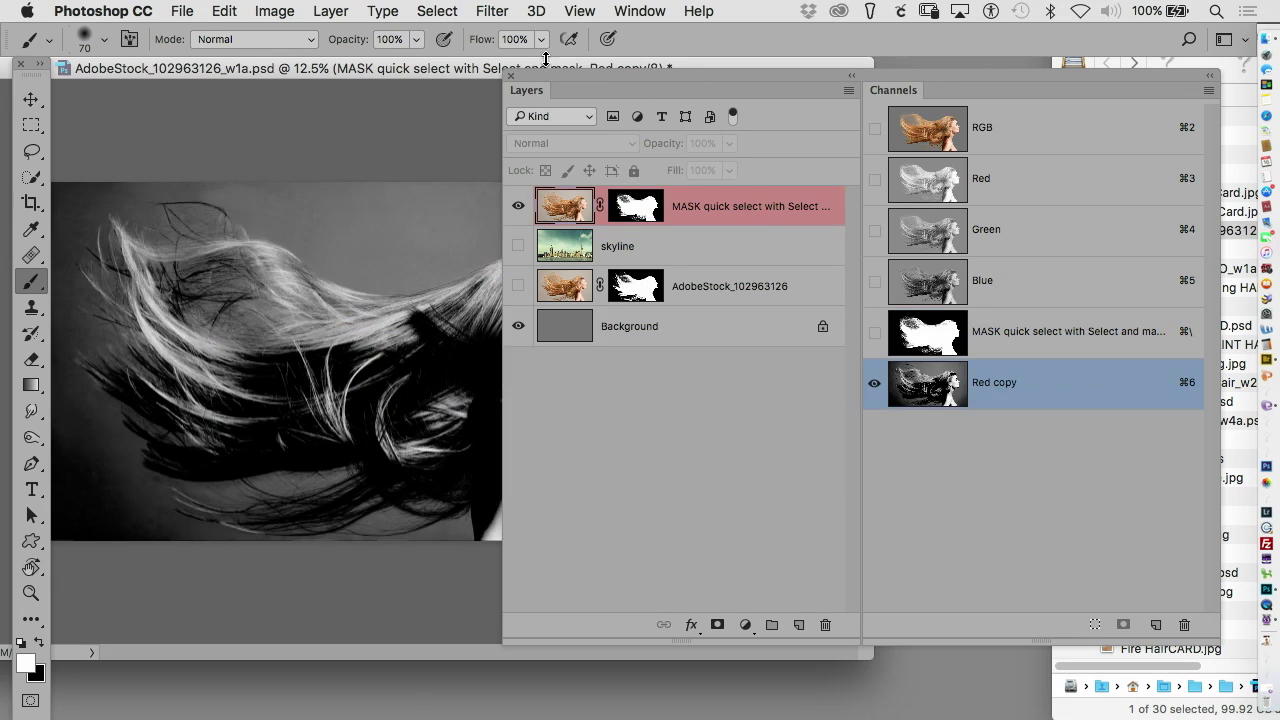
pyautogui.moveTo(550, 74); pyautogui.dragTo(757, 70)
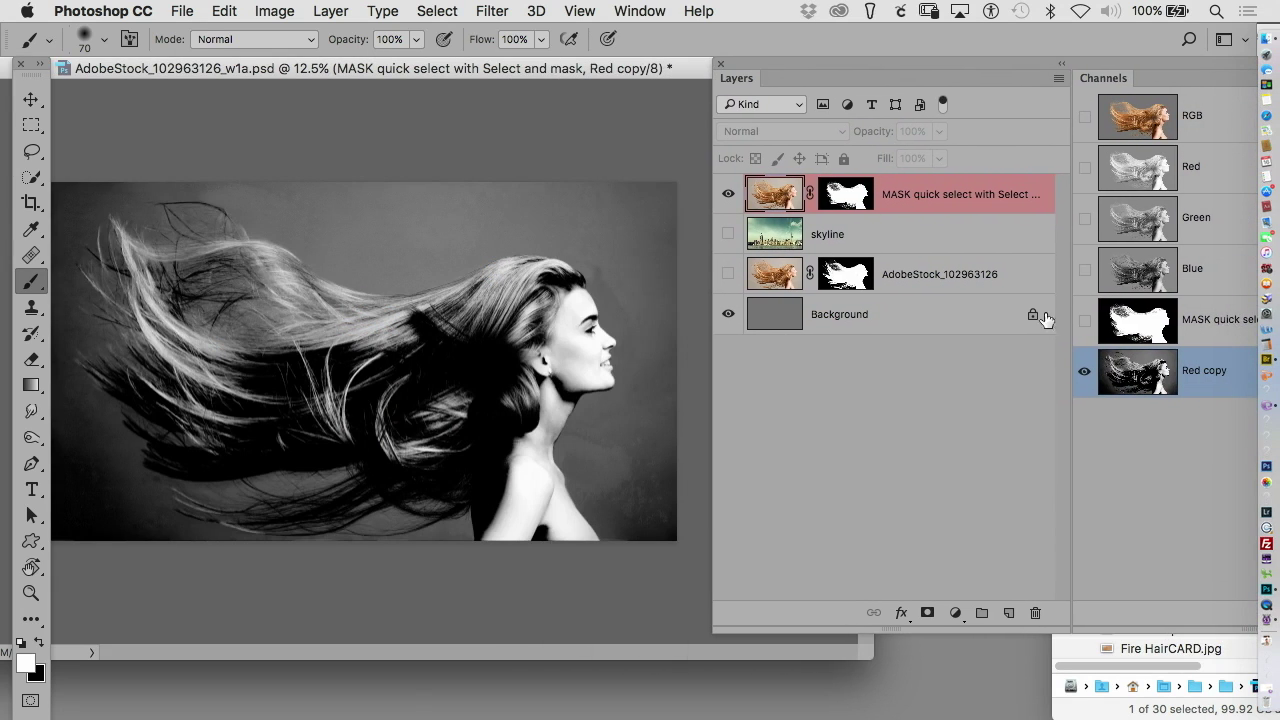
# - Burn the gray backdrop above the hair to black, with the Burn Tool set to Shadows at 100% exposure
pyautogui.click(31, 440)
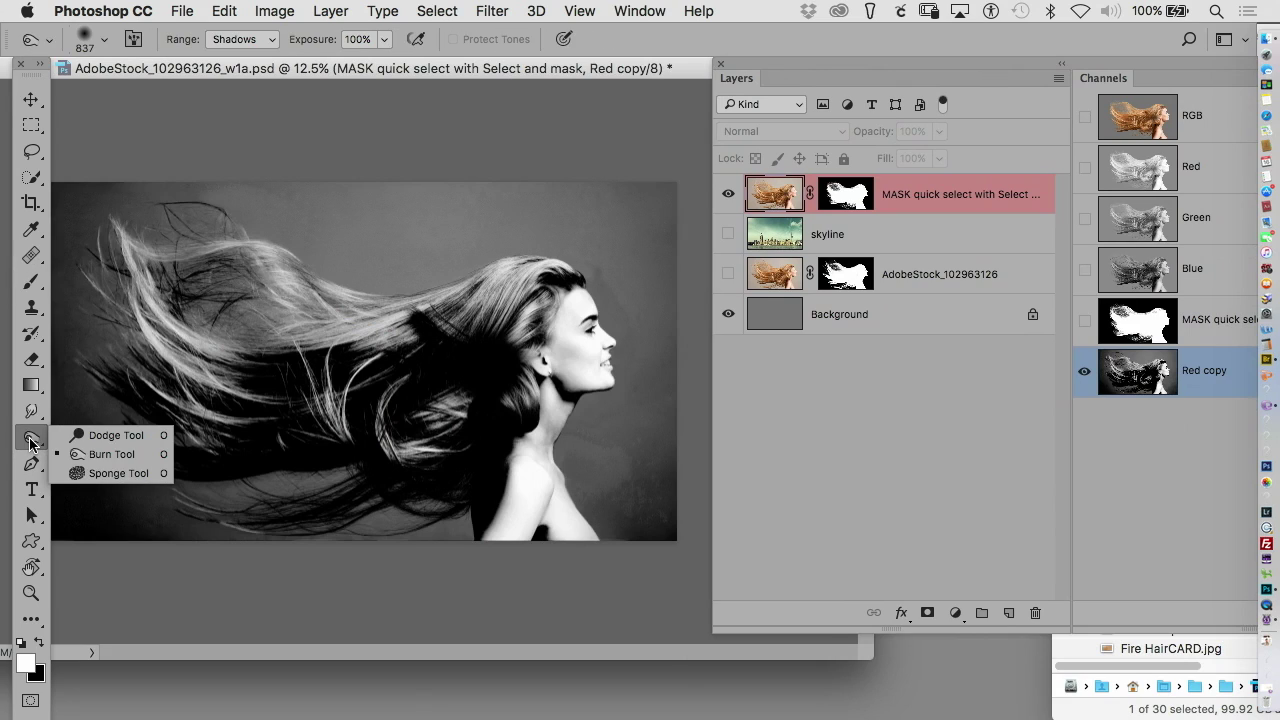
pyautogui.click(111, 454)
pyautogui.moveTo(371, 200)
pyautogui.mouseDown()
pyautogui.moveTo(615, 173)
pyautogui.moveTo(492, 220)
pyautogui.moveTo(505, 227)
pyautogui.moveTo(437, 264)
pyautogui.moveTo(304, 263)
pyautogui.moveTo(429, 256)
pyautogui.moveTo(286, 233)
pyautogui.moveTo(466, 223)
pyautogui.moveTo(267, 208)
pyautogui.moveTo(380, 210)
pyautogui.moveTo(245, 192)
pyautogui.moveTo(457, 182)
pyautogui.moveTo(150, 195)
pyautogui.mouseUp()
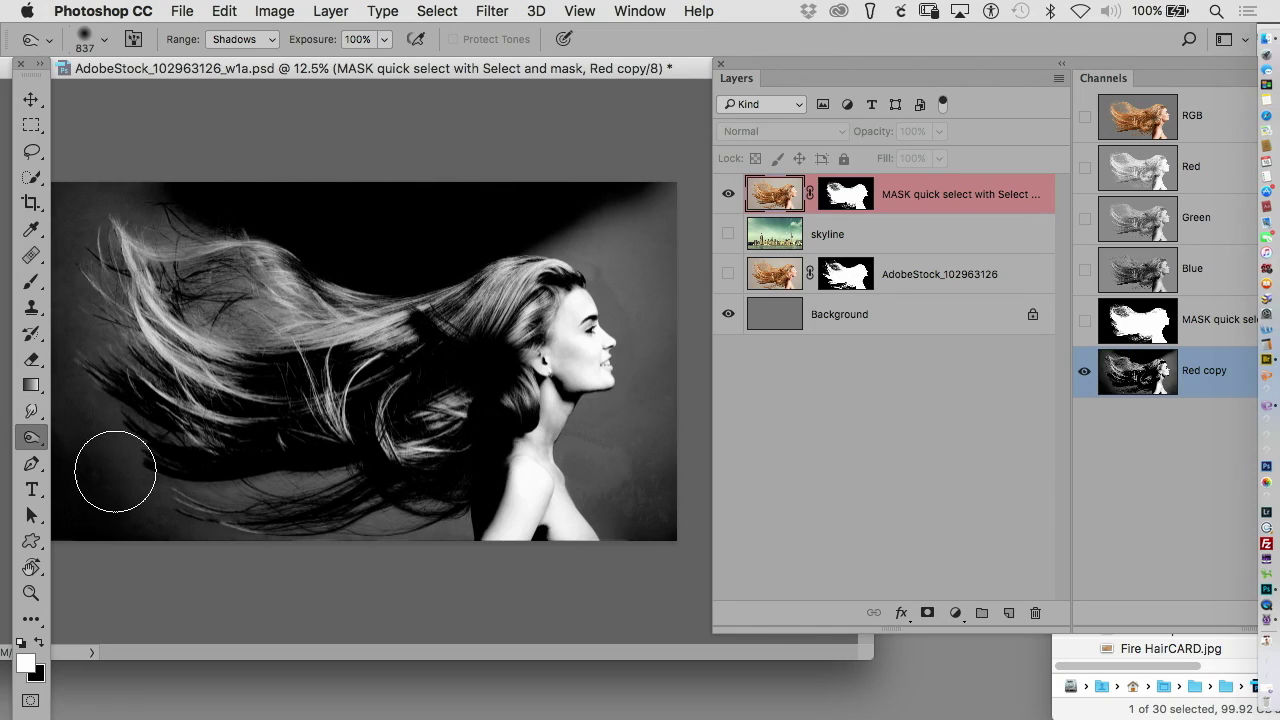
# - Paint black over the gray backdrop around the forehead with a soft 637 px brush in Overlay mode
pyautogui.click(30, 289)
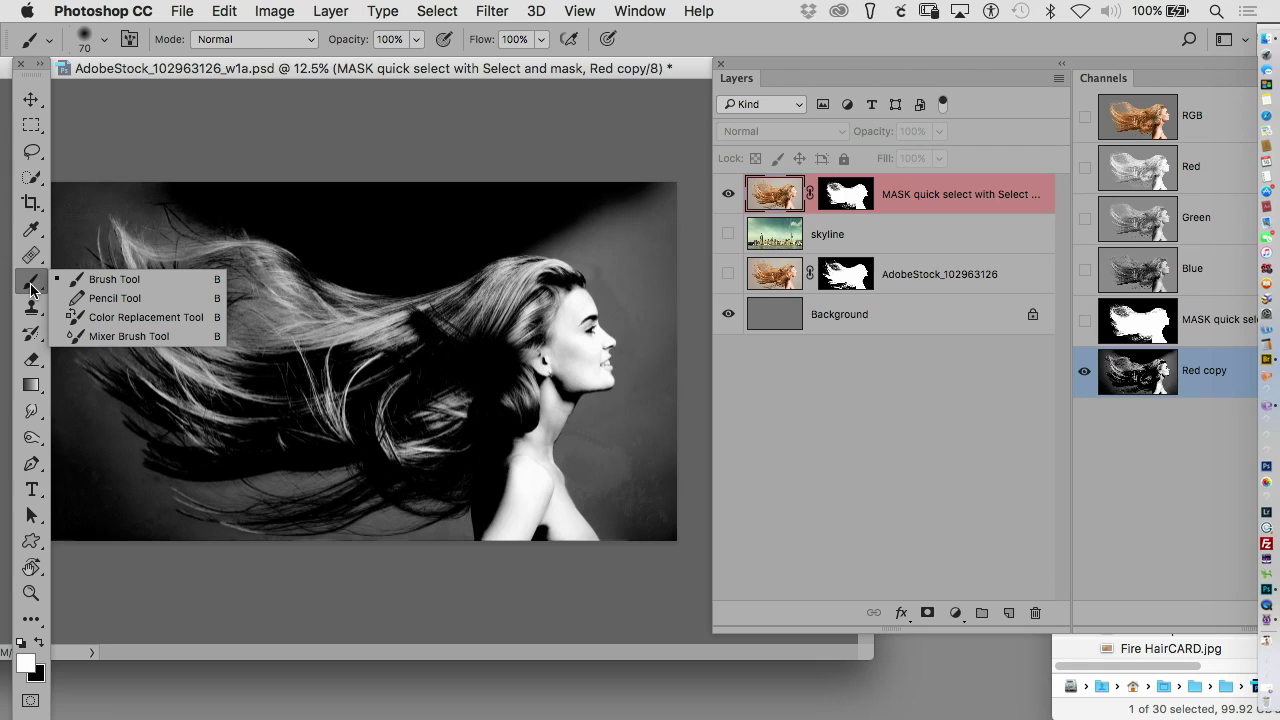
pyautogui.click(260, 40)
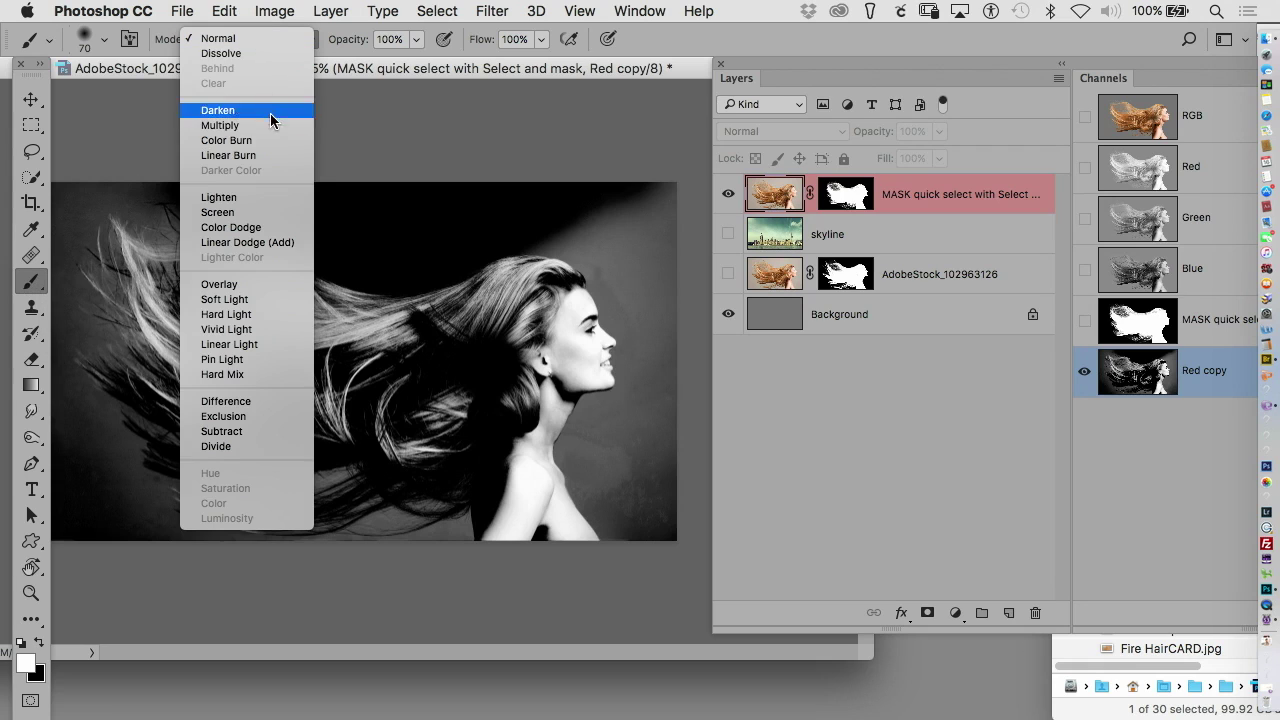
pyautogui.click(262, 286)
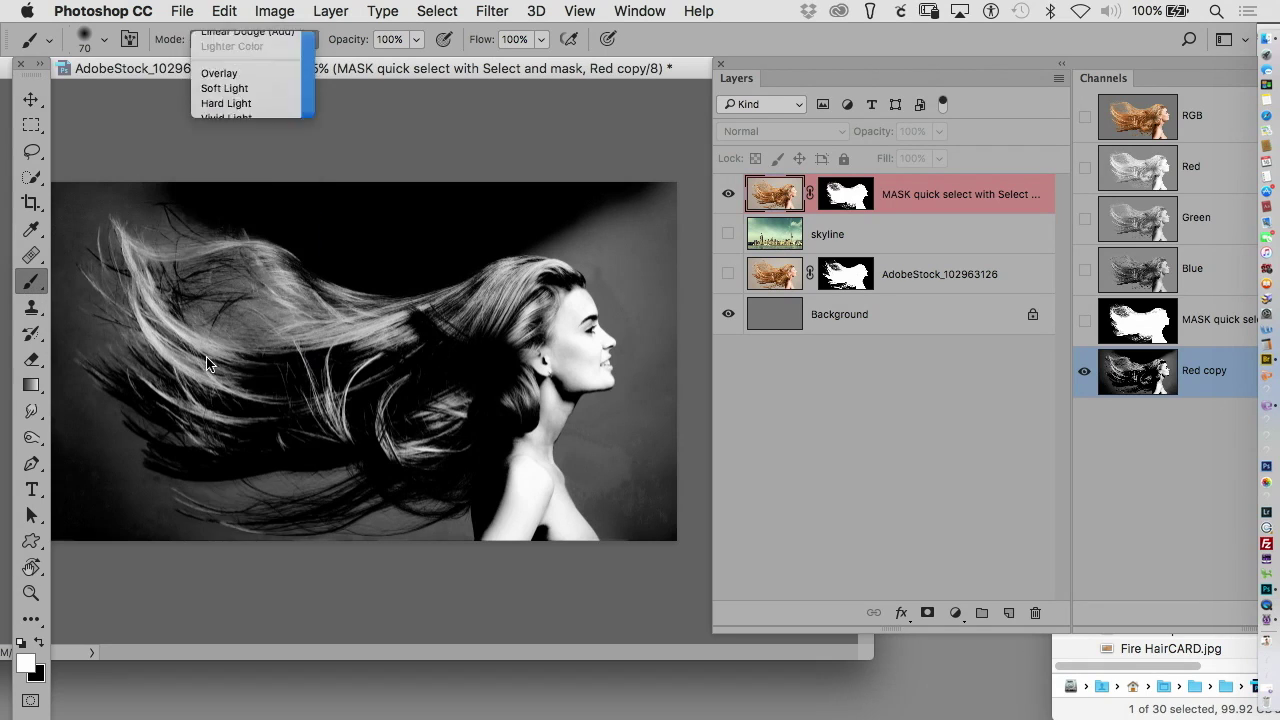
pyautogui.click(40, 644)
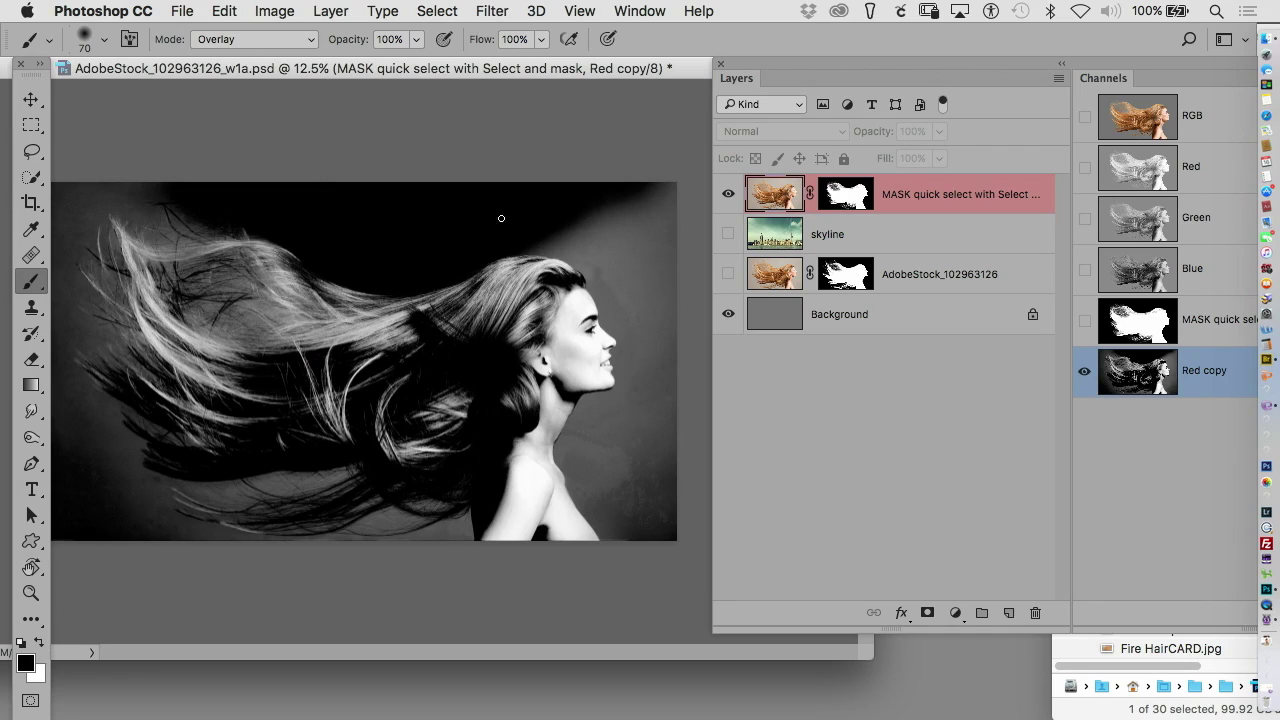
pyautogui.moveTo(559, 211); pyautogui.dragTo(646, 263)
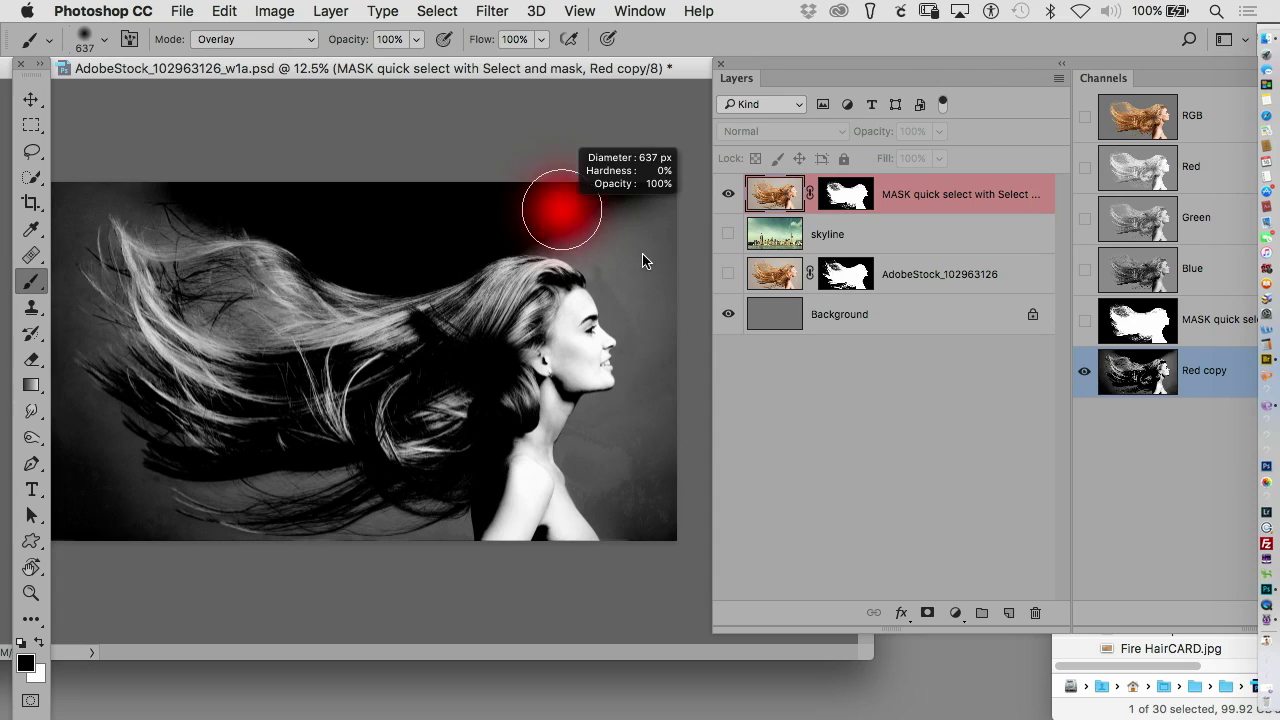
pyautogui.moveTo(556, 231)
pyautogui.mouseDown()
pyautogui.moveTo(597, 258)
pyautogui.moveTo(550, 240)
pyautogui.moveTo(602, 276)
pyautogui.moveTo(642, 344)
pyautogui.moveTo(590, 214)
pyautogui.moveTo(651, 211)
pyautogui.moveTo(666, 297)
pyautogui.mouseUp()
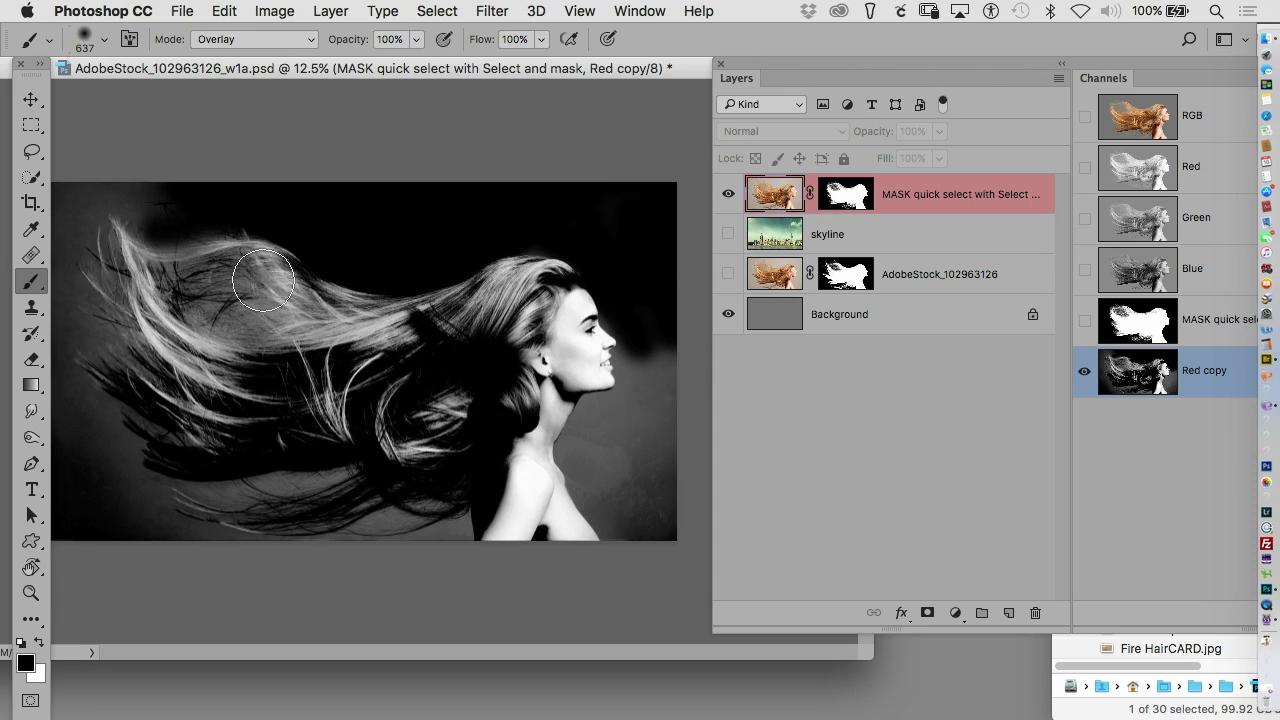
# - Darken the remaining gray backdrop above, behind and below the flowing hair with the black Overlay brush
pyautogui.moveTo(262, 282); pyautogui.dragTo(256, 250)
pyautogui.press('super+equal')
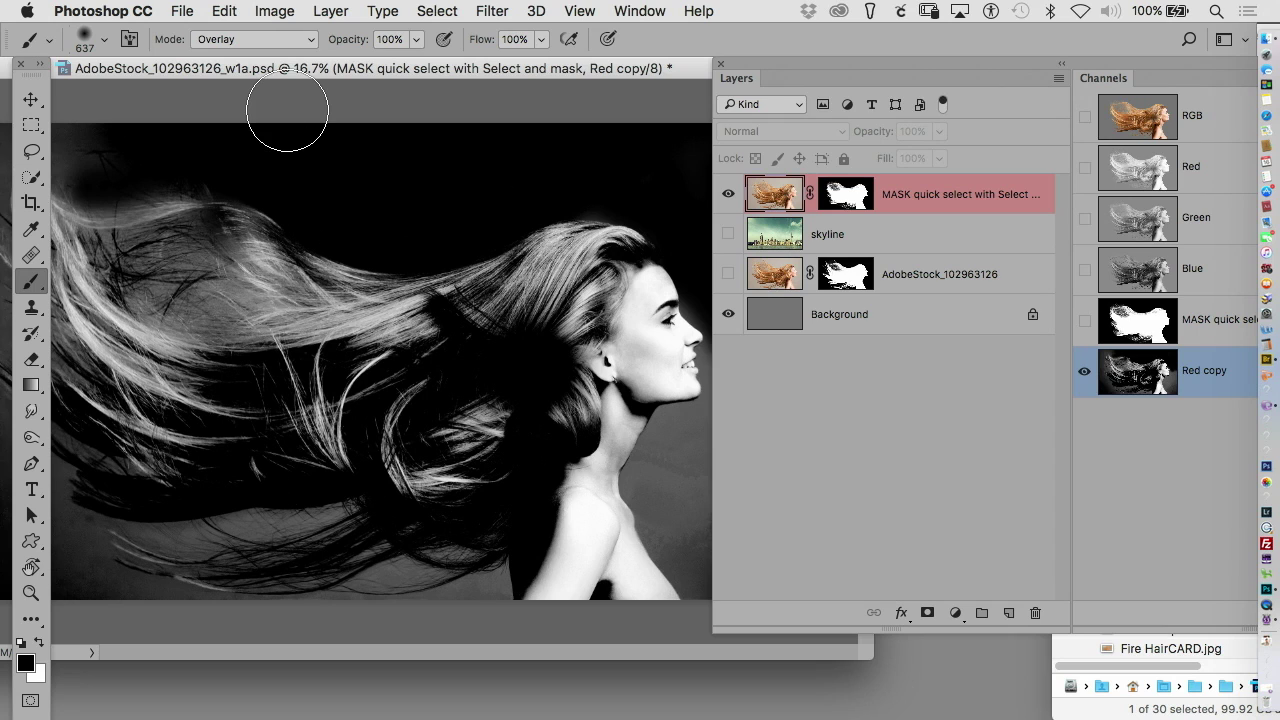
pyautogui.moveTo(440, 69); pyautogui.dragTo(663, 69)
pyautogui.moveTo(296, 160)
pyautogui.mouseDown()
pyautogui.moveTo(169, 164)
pyautogui.moveTo(245, 189)
pyautogui.moveTo(249, 272)
pyautogui.moveTo(246, 231)
pyautogui.moveTo(244, 278)
pyautogui.moveTo(177, 323)
pyautogui.moveTo(246, 337)
pyautogui.moveTo(248, 323)
pyautogui.moveTo(291, 363)
pyautogui.moveTo(169, 217)
pyautogui.moveTo(286, 334)
pyautogui.moveTo(244, 265)
pyautogui.moveTo(225, 385)
pyautogui.moveTo(179, 419)
pyautogui.moveTo(194, 463)
pyautogui.moveTo(184, 368)
pyautogui.moveTo(222, 356)
pyautogui.moveTo(256, 469)
pyautogui.moveTo(214, 373)
pyautogui.moveTo(285, 435)
pyautogui.moveTo(274, 389)
pyautogui.moveTo(235, 340)
pyautogui.moveTo(387, 421)
pyautogui.moveTo(288, 380)
pyautogui.moveTo(375, 421)
pyautogui.moveTo(338, 451)
pyautogui.moveTo(242, 464)
pyautogui.moveTo(392, 519)
pyautogui.moveTo(304, 522)
pyautogui.moveTo(507, 528)
pyautogui.moveTo(288, 544)
pyautogui.moveTo(368, 529)
pyautogui.moveTo(351, 534)
pyautogui.moveTo(500, 320)
pyautogui.moveTo(513, 527)
pyautogui.moveTo(660, 578)
pyautogui.moveTo(255, 590)
pyautogui.moveTo(330, 518)
pyautogui.moveTo(207, 398)
pyautogui.moveTo(206, 357)
pyautogui.mouseUp()
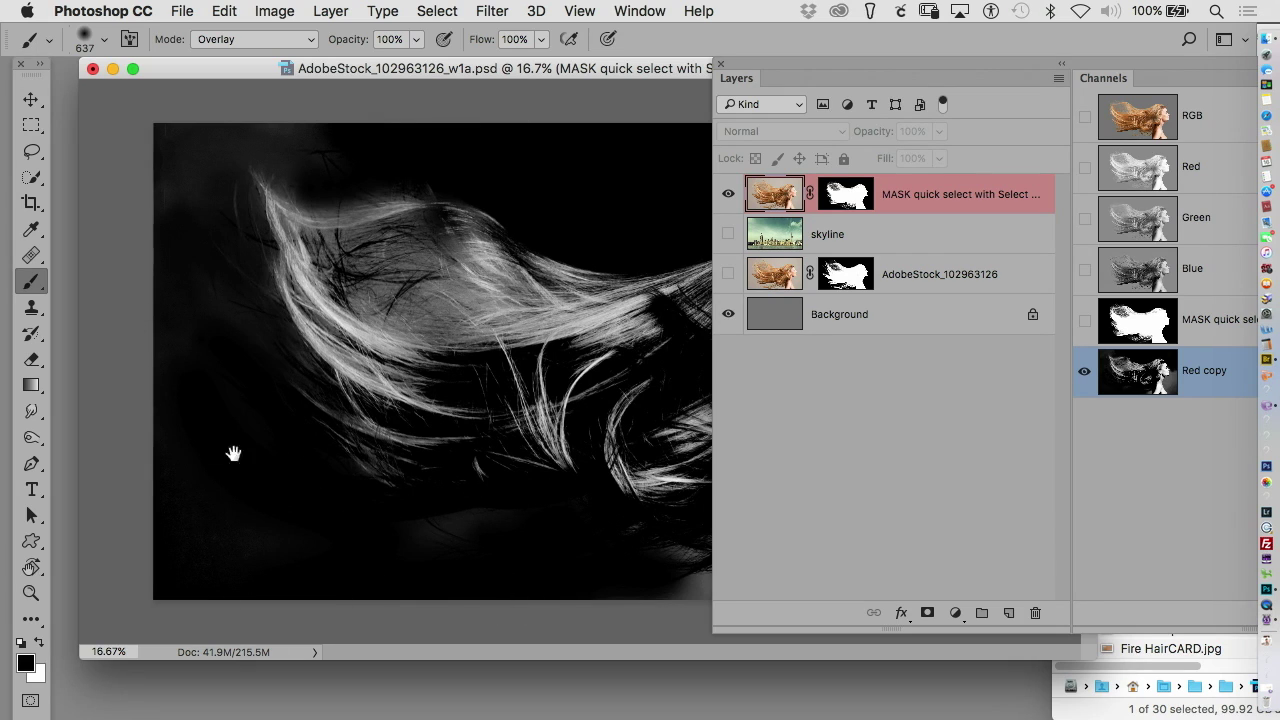
pyautogui.moveTo(563, 68); pyautogui.dragTo(300, 68)
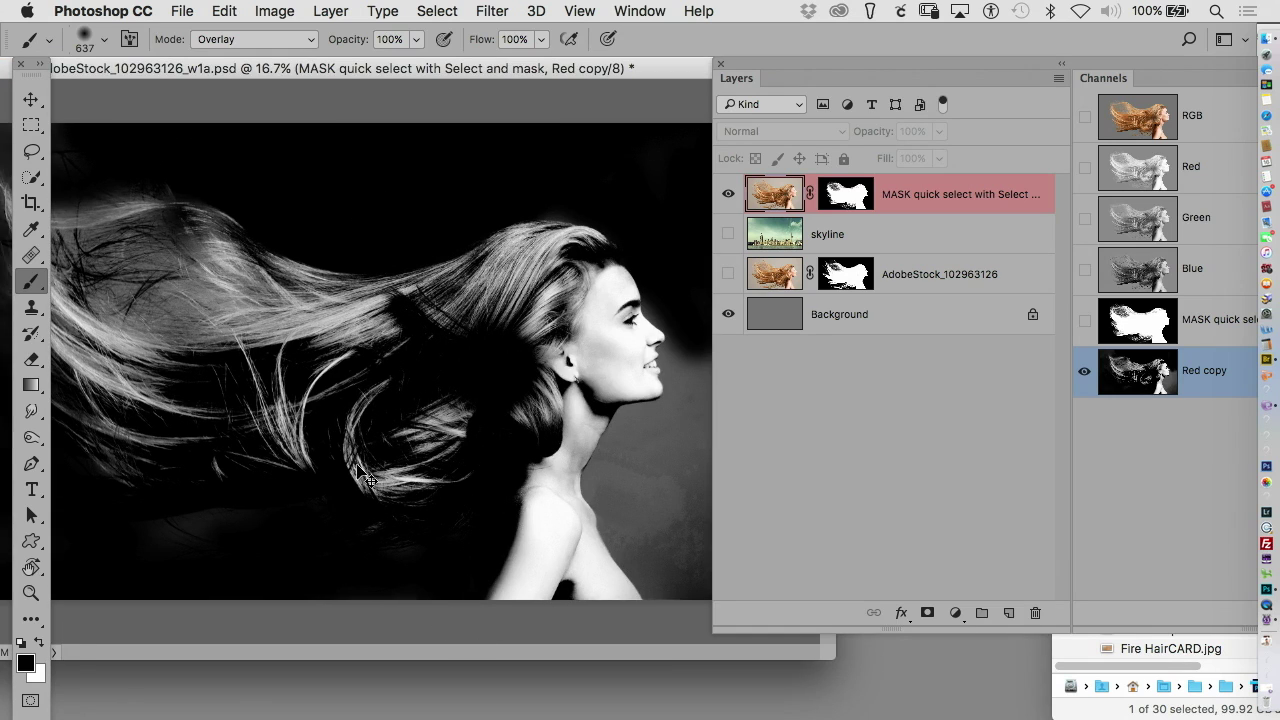
# - Lasso the gray backdrop area in front of the face and body, fill it with black and deselect
pyautogui.press('super+minus')
pyautogui.press('l')
pyautogui.moveTo(597, 284)
pyautogui.mouseDown()
pyautogui.moveTo(499, 511)
pyautogui.moveTo(686, 357)
pyautogui.moveTo(650, 304)
pyautogui.mouseUp()
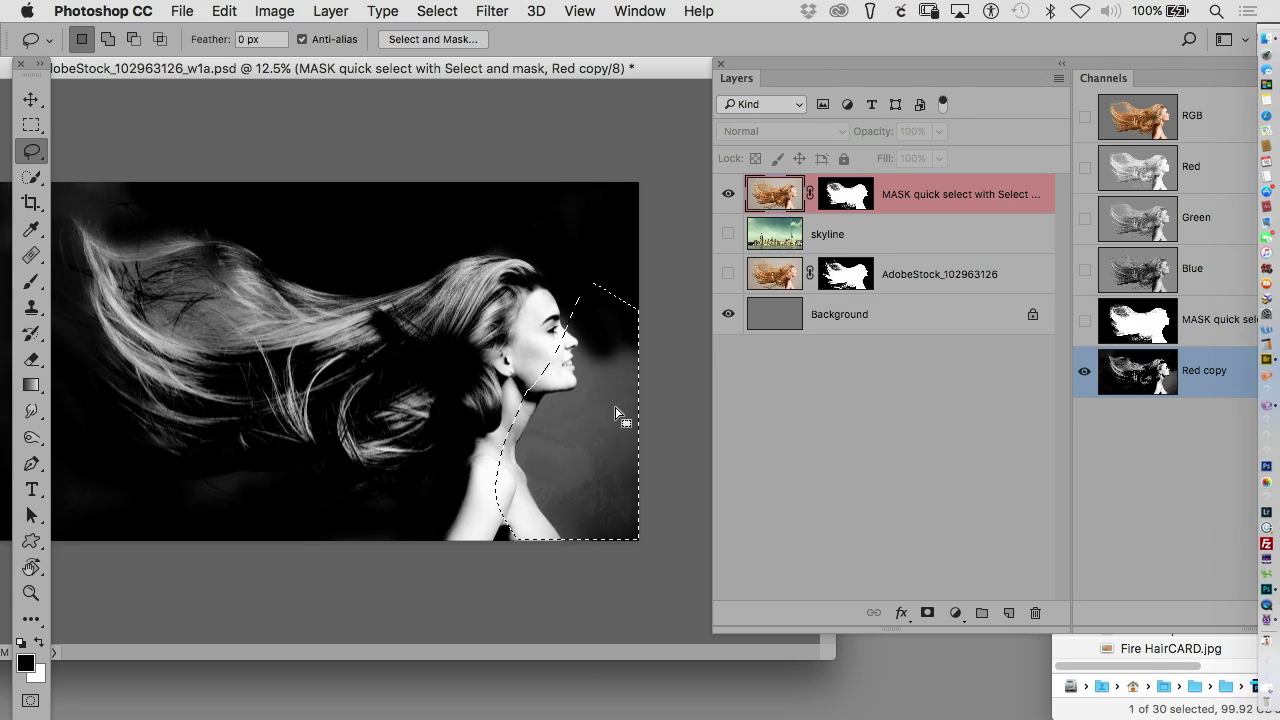
pyautogui.scroll(1, 620, 414)
pyautogui.hotkey('alt', 'BackSpace')
pyautogui.click(620, 694)
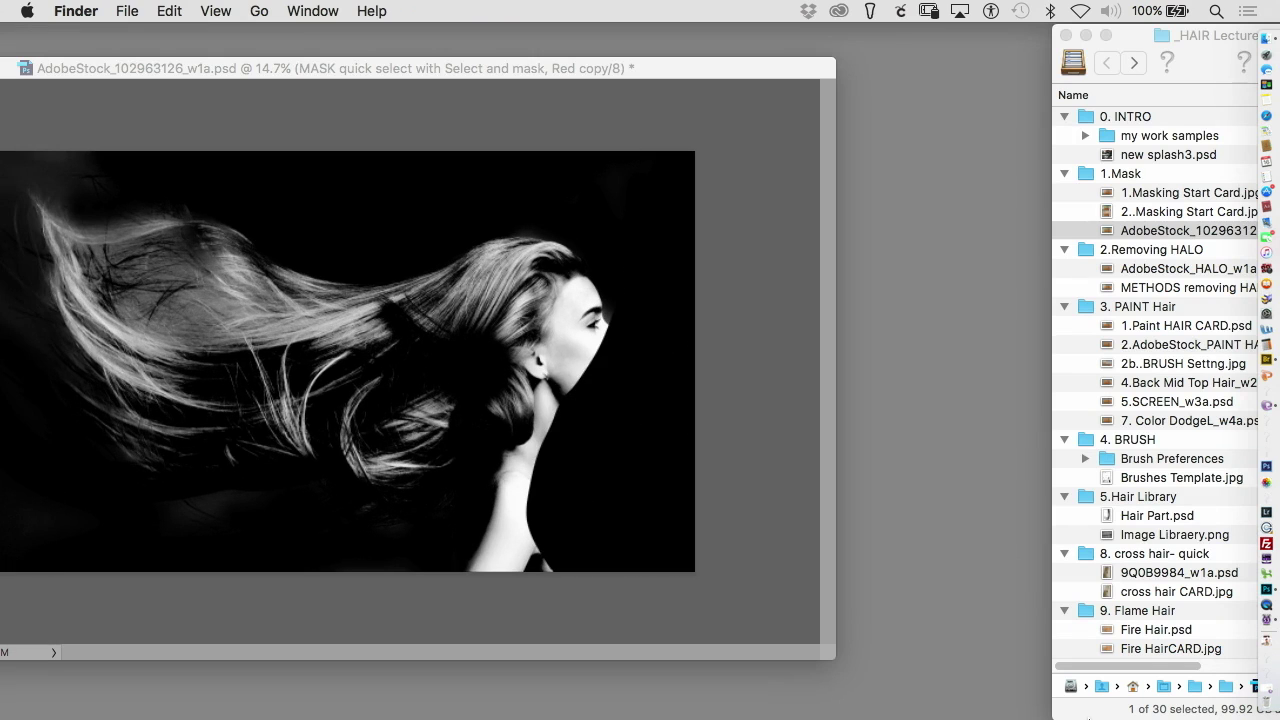
pyautogui.click(556, 430)
pyautogui.scroll(-1, 590, 276)
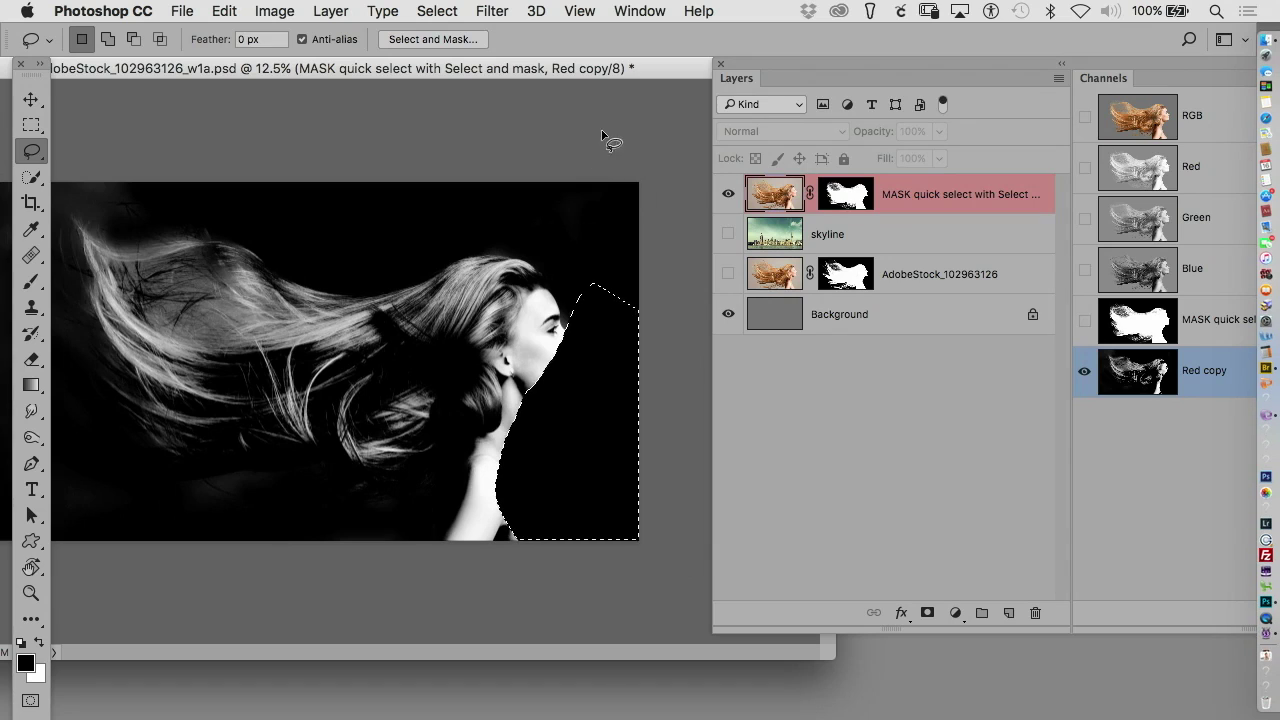
pyautogui.press('super+d')
# - Burn the gray backdrop showing through the upper loop of hair in the Red copy channel
pyautogui.moveTo(620, 68); pyautogui.dragTo(685, 69)
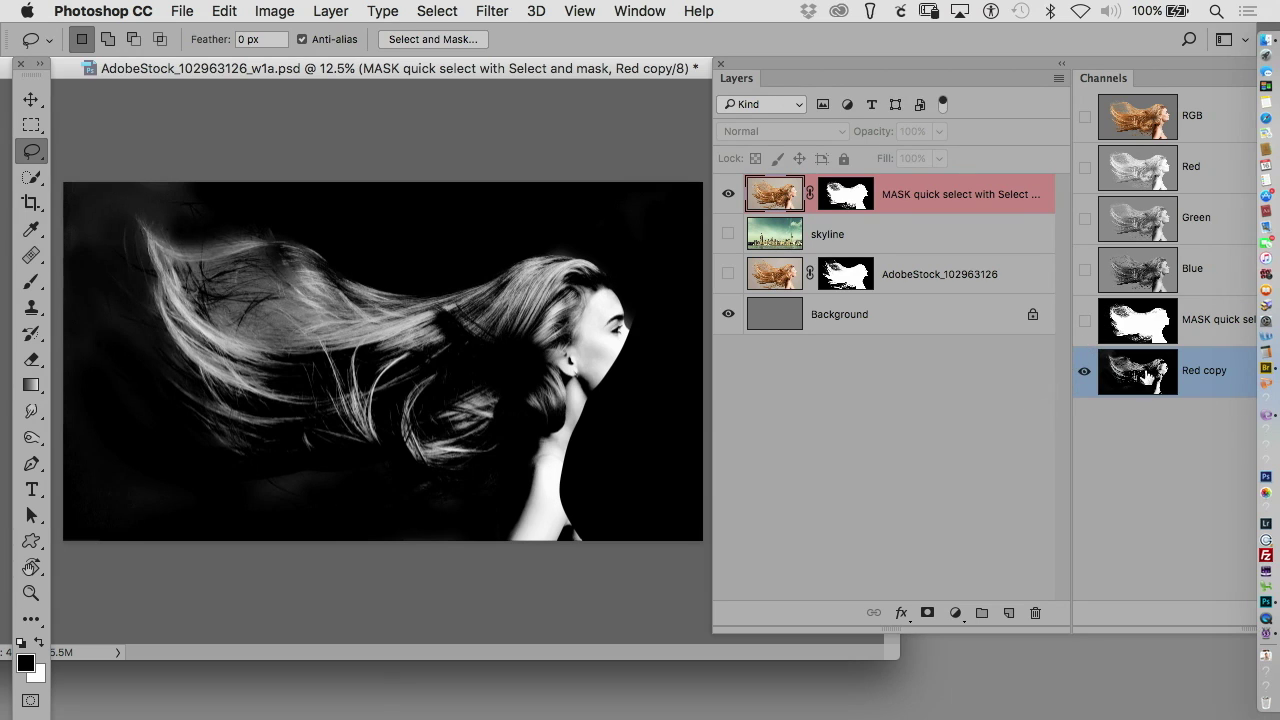
pyautogui.click(31, 437)
pyautogui.moveTo(358, 289)
pyautogui.mouseDown()
pyautogui.moveTo(250, 291)
pyautogui.moveTo(204, 277)
pyautogui.moveTo(311, 312)
pyautogui.moveTo(179, 274)
pyautogui.moveTo(250, 295)
pyautogui.mouseUp()
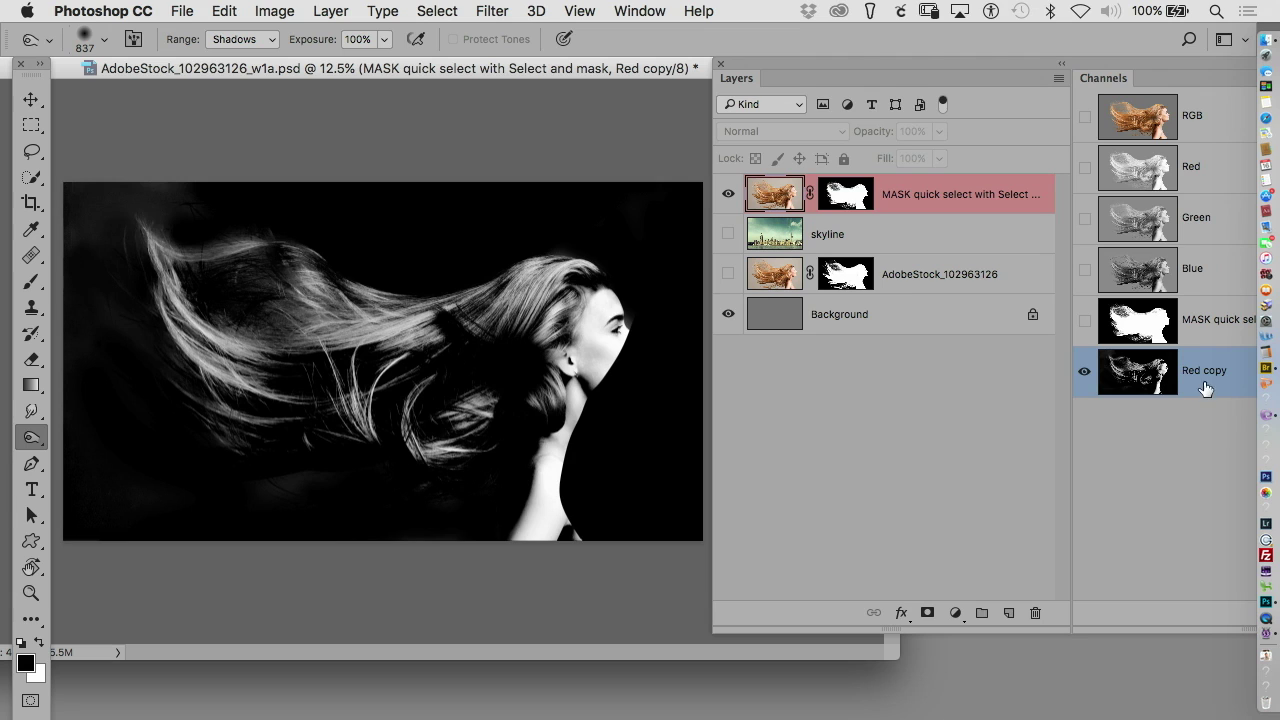
# - Load the Red copy channel as a selection
pyautogui.keyDown('super'); pyautogui.click(1138, 378); pyautogui.keyUp('super')
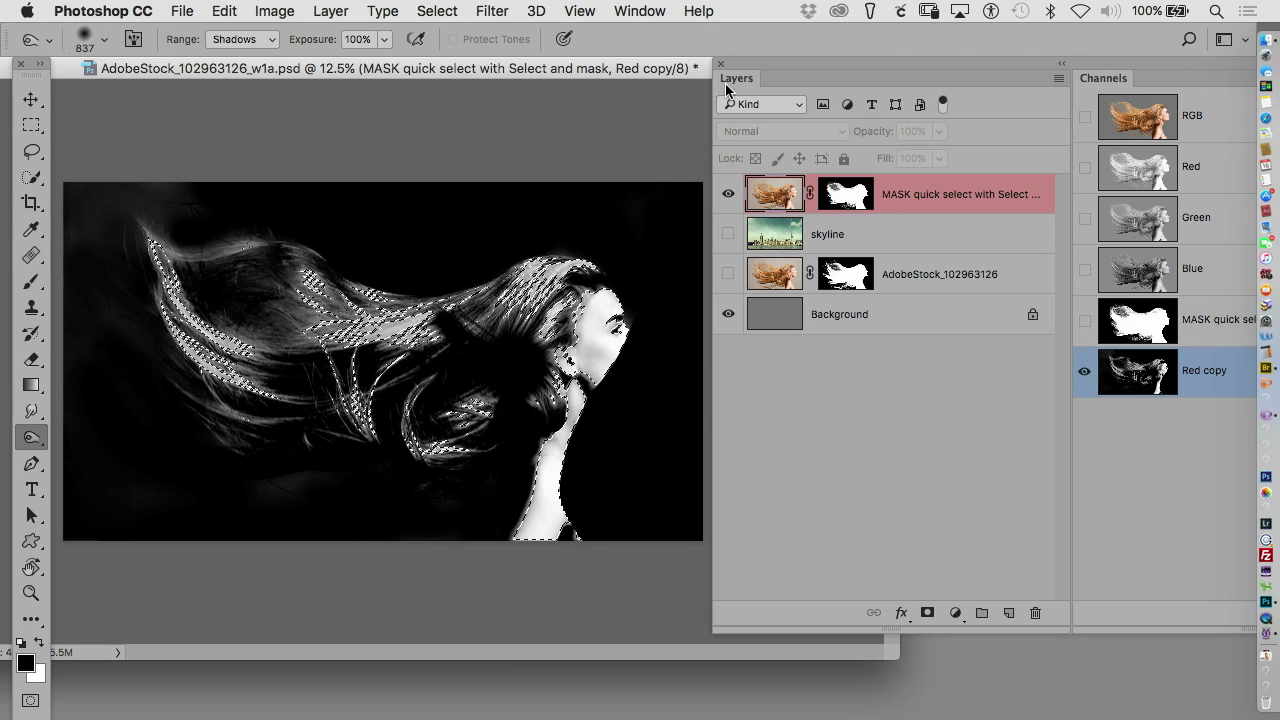
pyautogui.click(489, 11)
pyautogui.moveTo(437, 11)
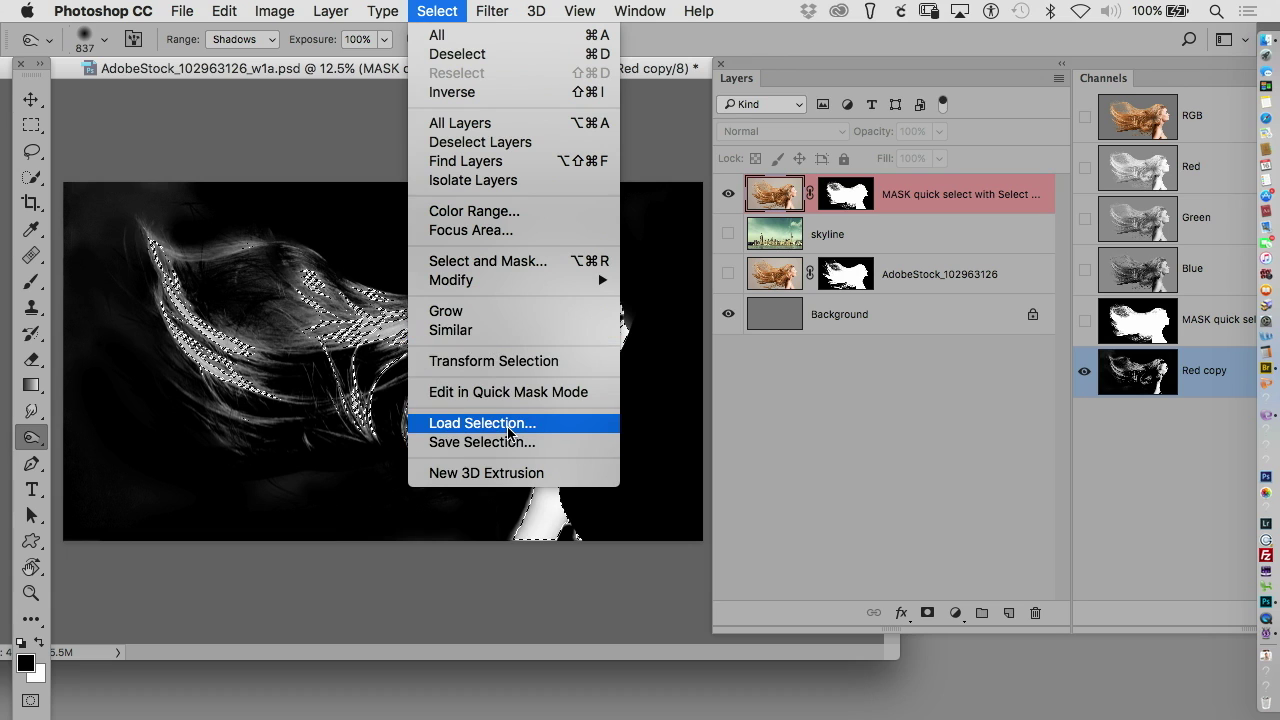
pyautogui.click(459, 251)
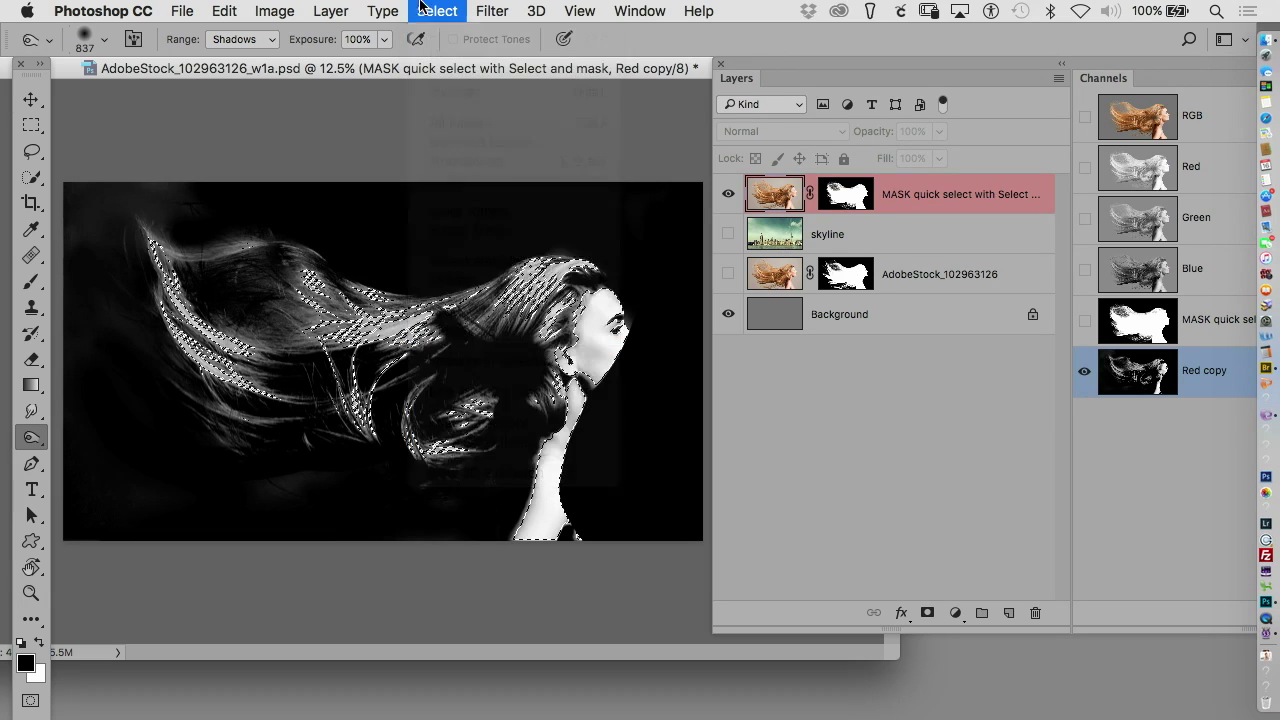
# - Make the top layer's mask the editing target while keeping the Red copy selection active
pyautogui.click(850, 205)
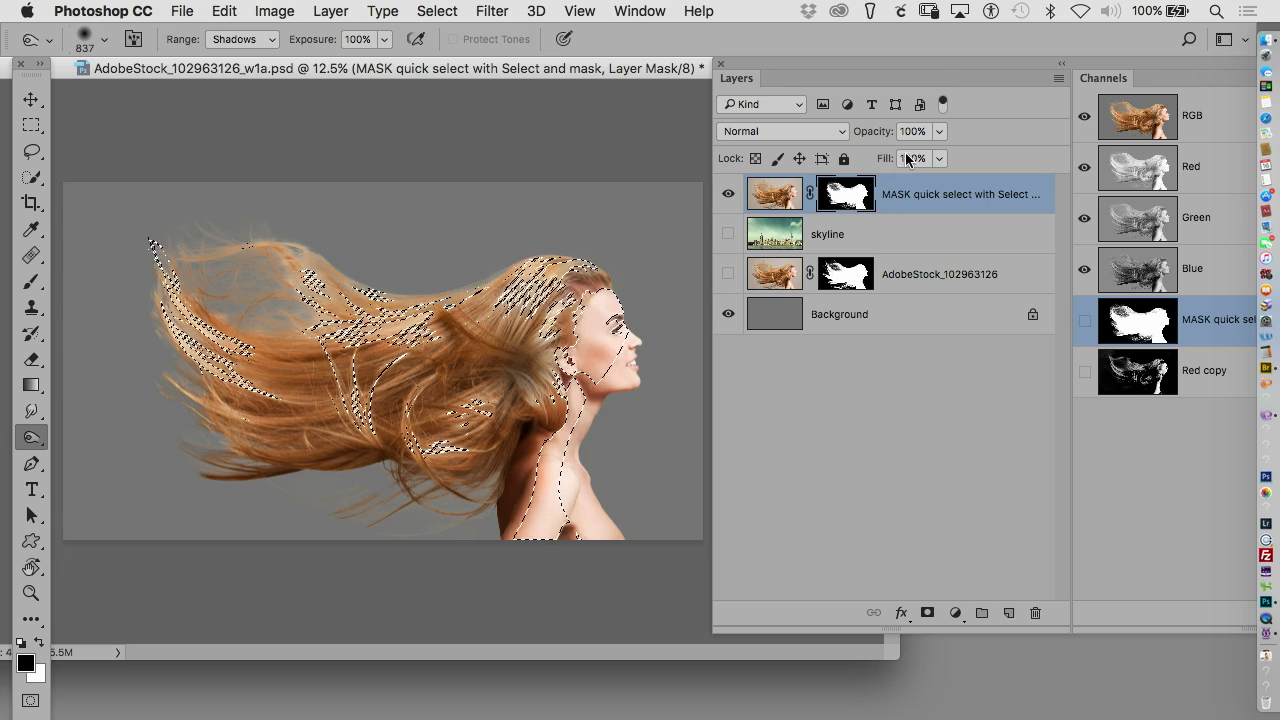
pyautogui.moveTo(925, 62); pyautogui.dragTo(591, 76)
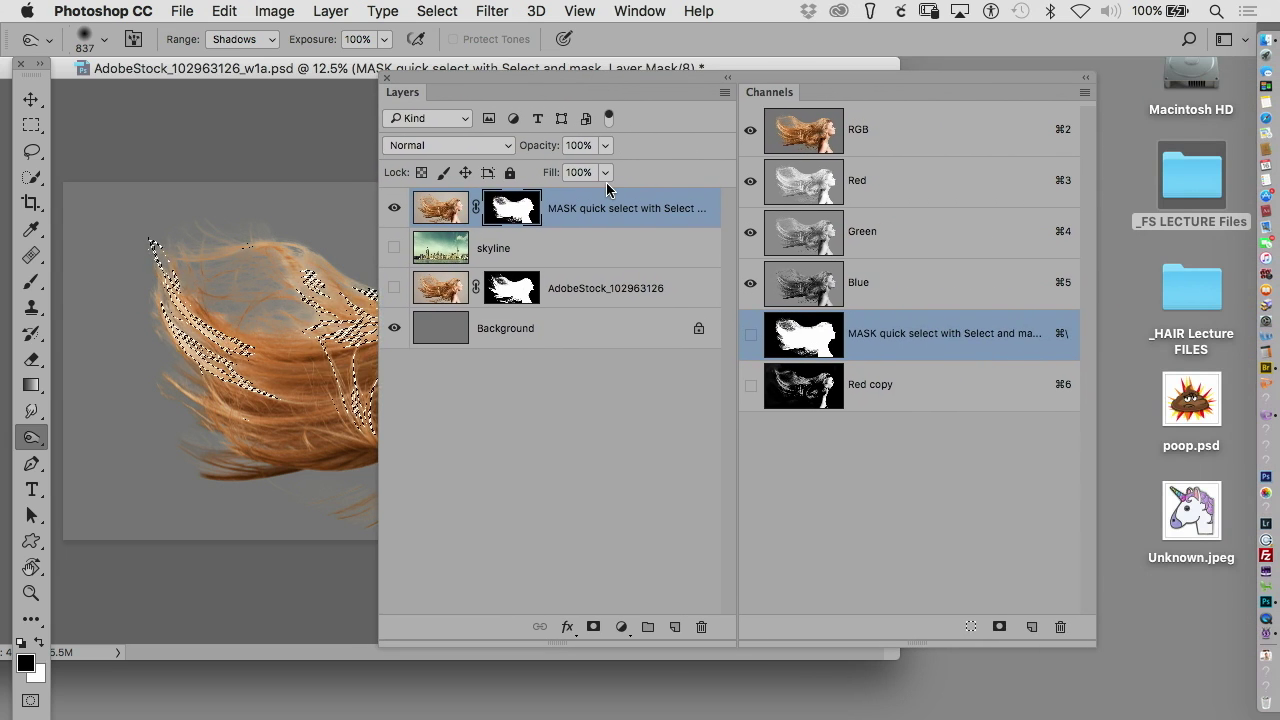
pyautogui.click(920, 414)
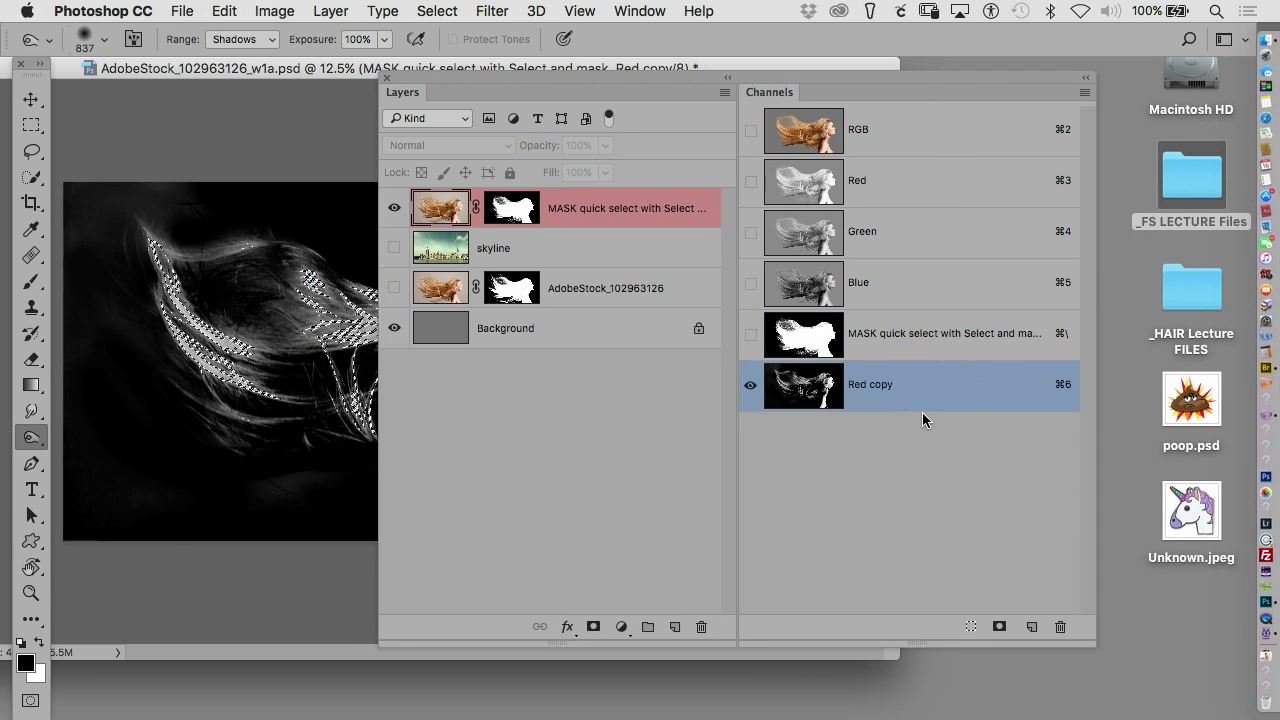
pyautogui.click(512, 206)
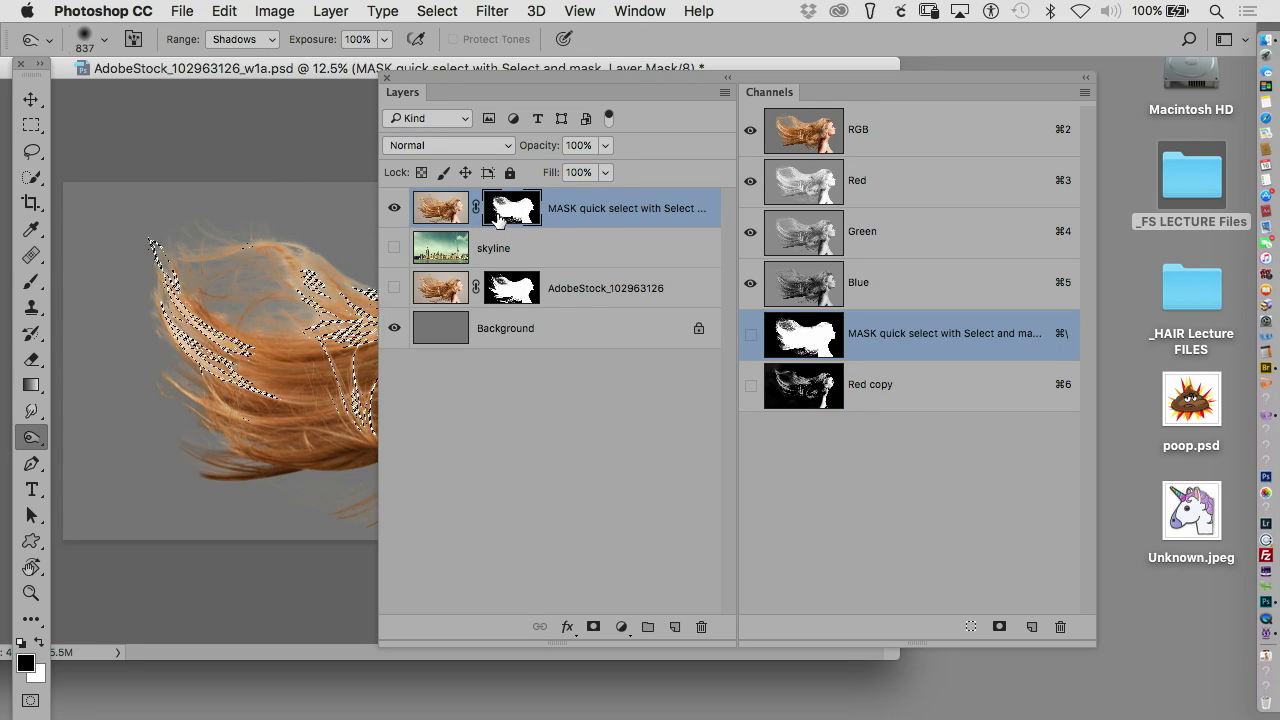
pyautogui.click(427, 214)
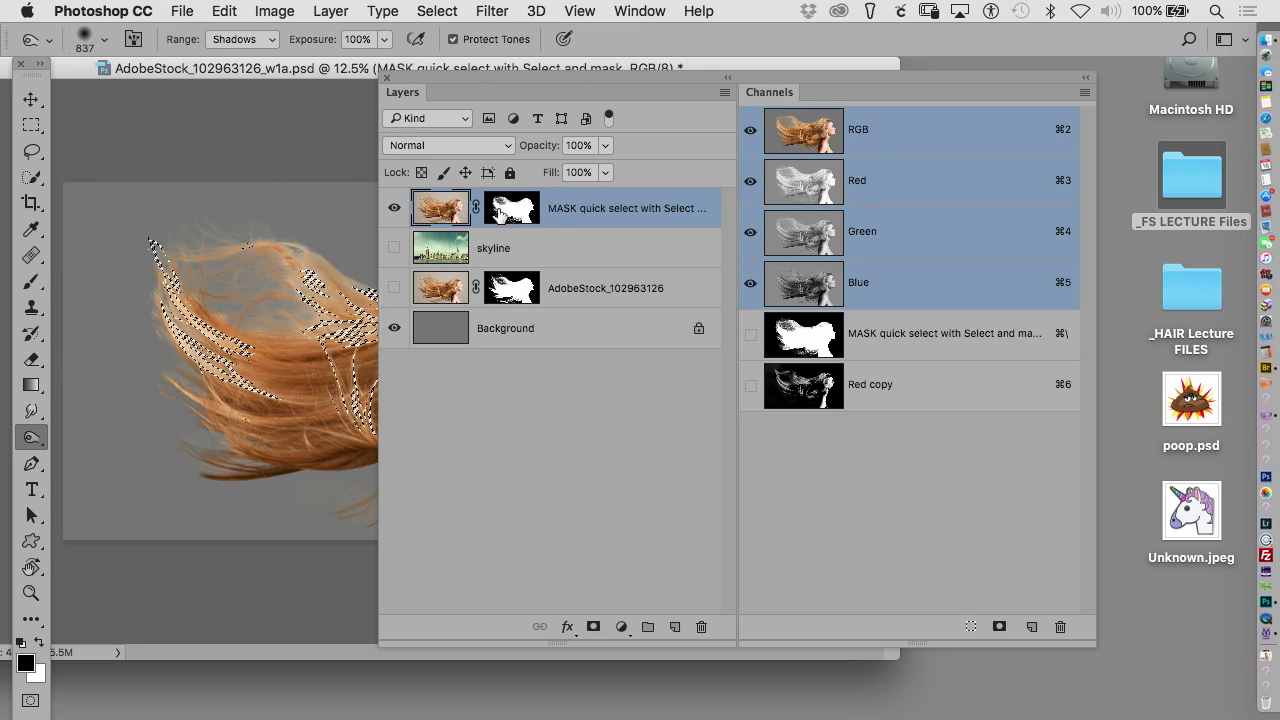
pyautogui.click(497, 212)
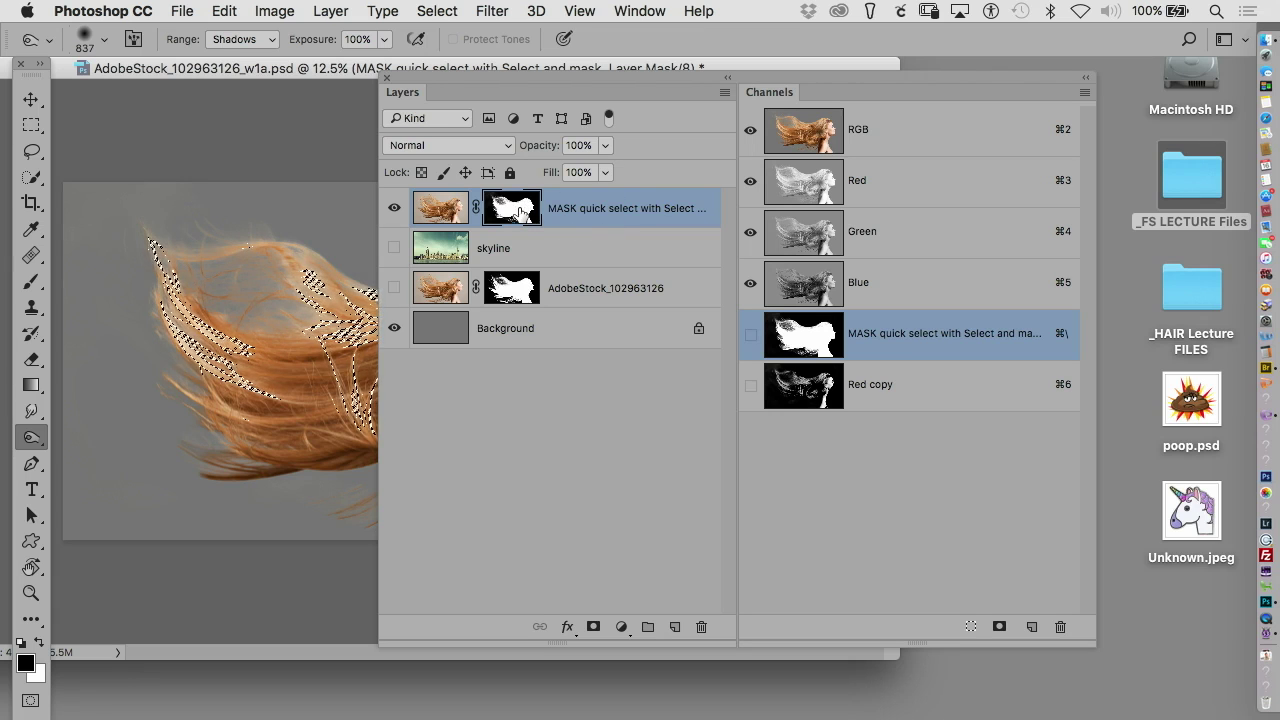
# - View the top layer's mask on its own, deselect, and burn away the gray haze above the hair
pyautogui.keyDown('alt'); pyautogui.click(519, 211); pyautogui.keyUp('alt')
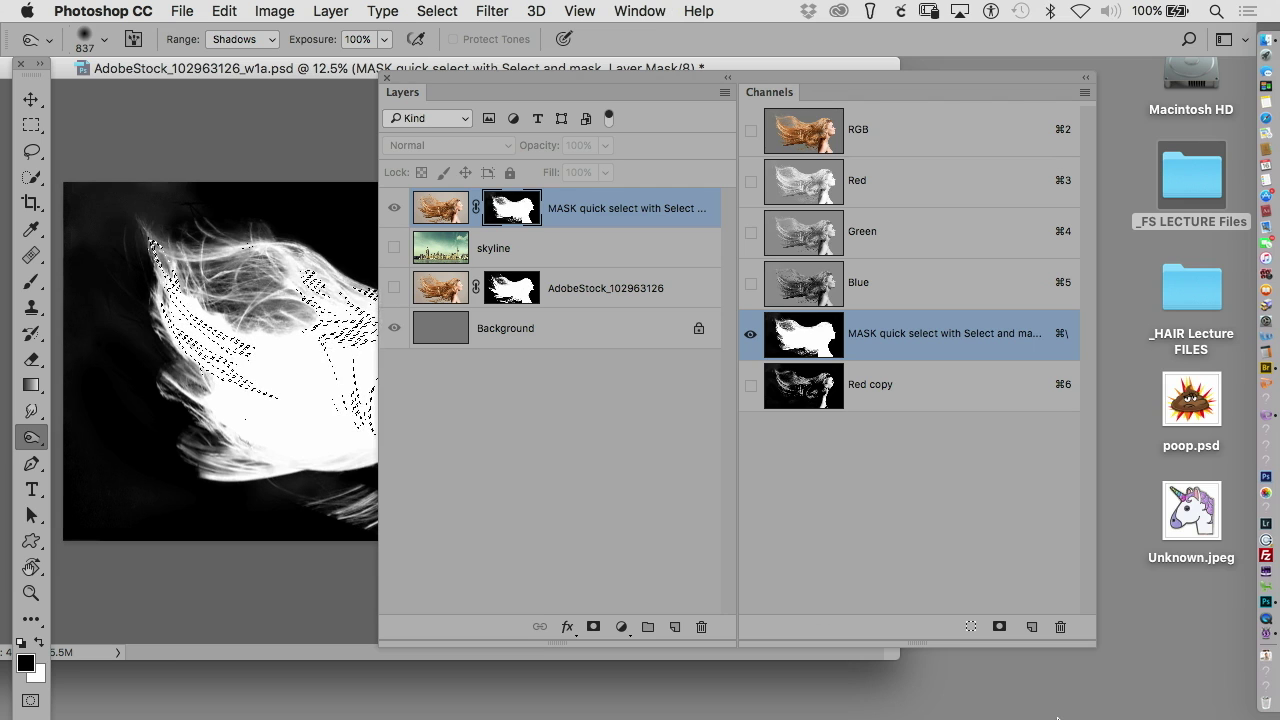
pyautogui.press('super+d')
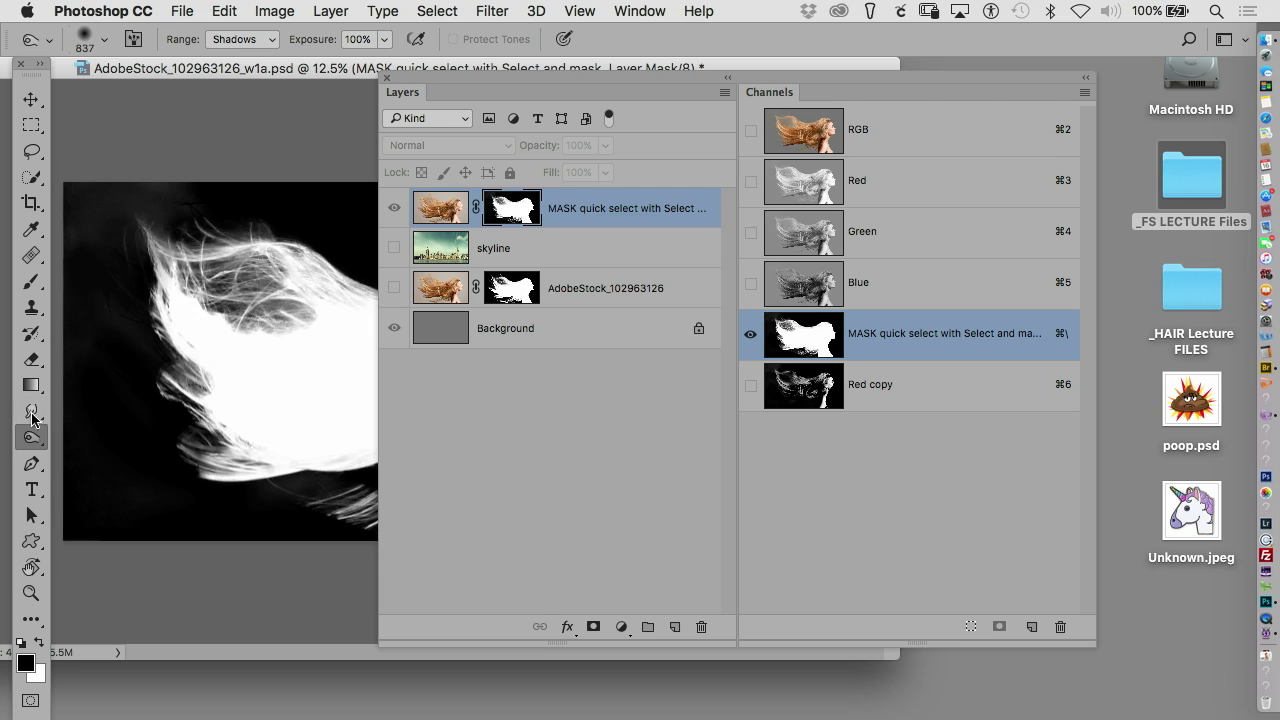
pyautogui.moveTo(103, 214)
pyautogui.mouseDown()
pyautogui.moveTo(127, 189)
pyautogui.moveTo(260, 210)
pyautogui.mouseUp()
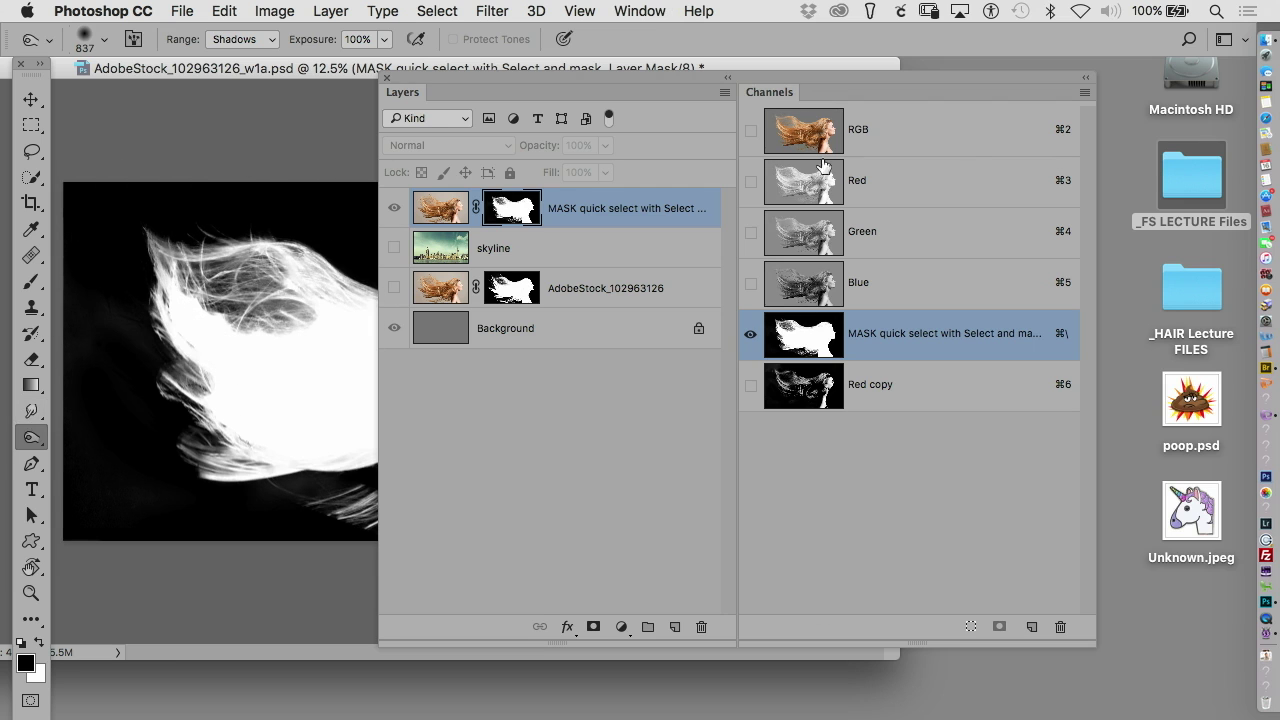